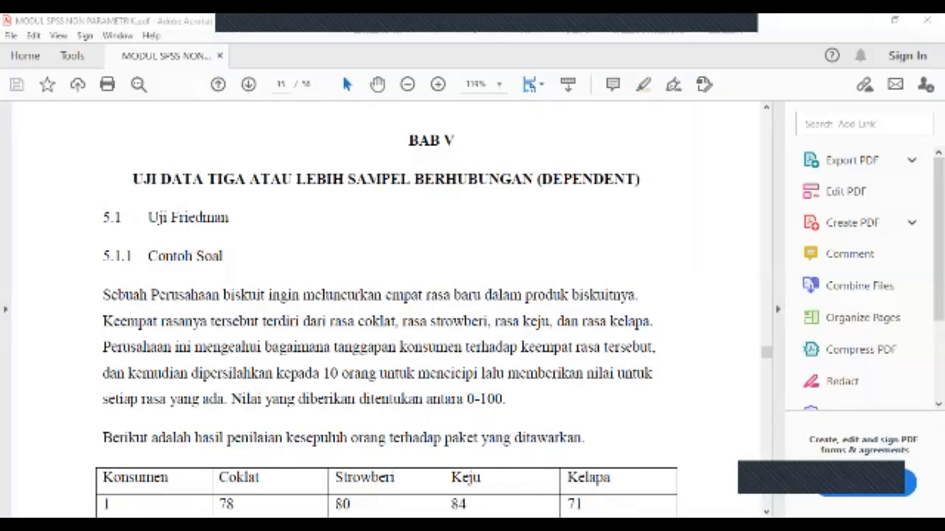
Read the Friedman test example problem in section 5.1.1 about the four biscuit flavours.
{"action": "scroll", "coordinate": [386, 310], "scroll_direction": "down", "scroll_amount": 1}
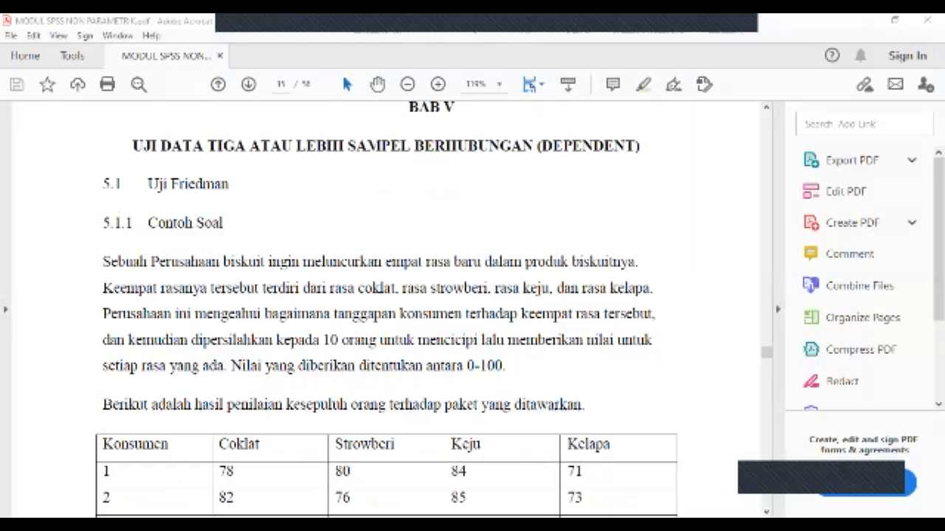
{"action": "scroll", "coordinate": [386, 310], "scroll_direction": "down", "scroll_amount": 1}
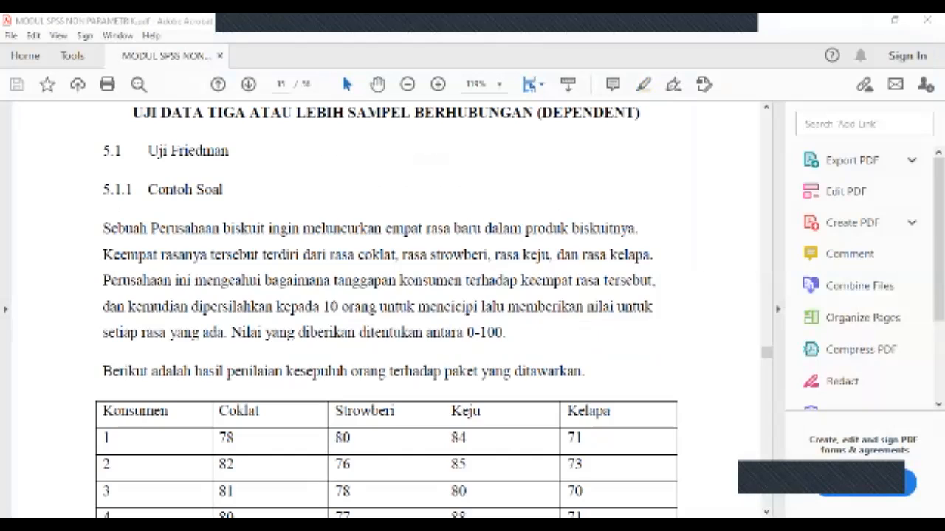
{"action": "scroll", "coordinate": [386, 310], "scroll_direction": "up", "scroll_amount": 1}
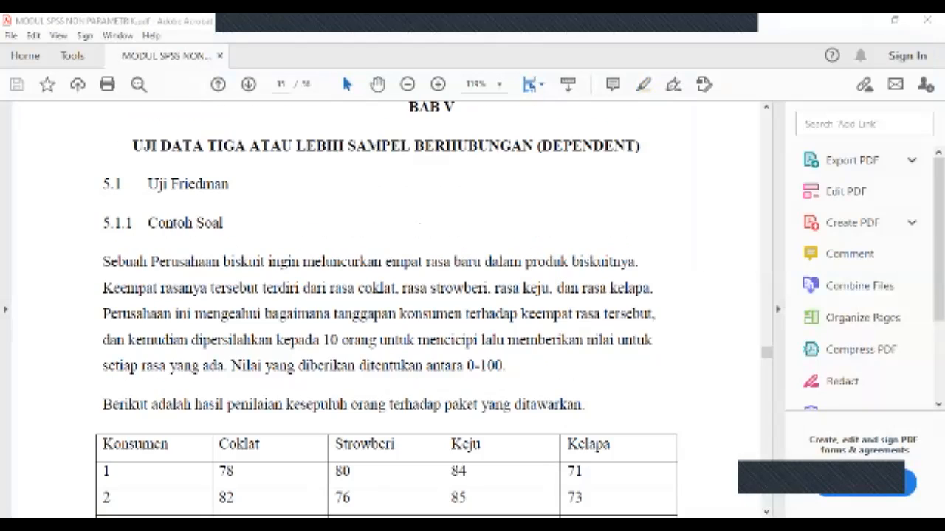
{"action": "scroll", "coordinate": [386, 310], "scroll_direction": "up", "scroll_amount": 1}
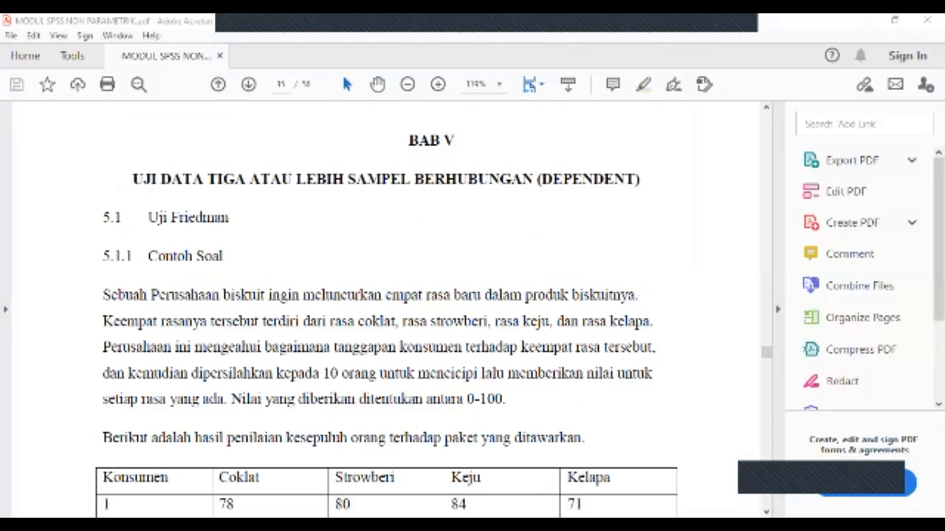
{"action": "scroll", "coordinate": [386, 310], "scroll_direction": "down", "scroll_amount": 1}
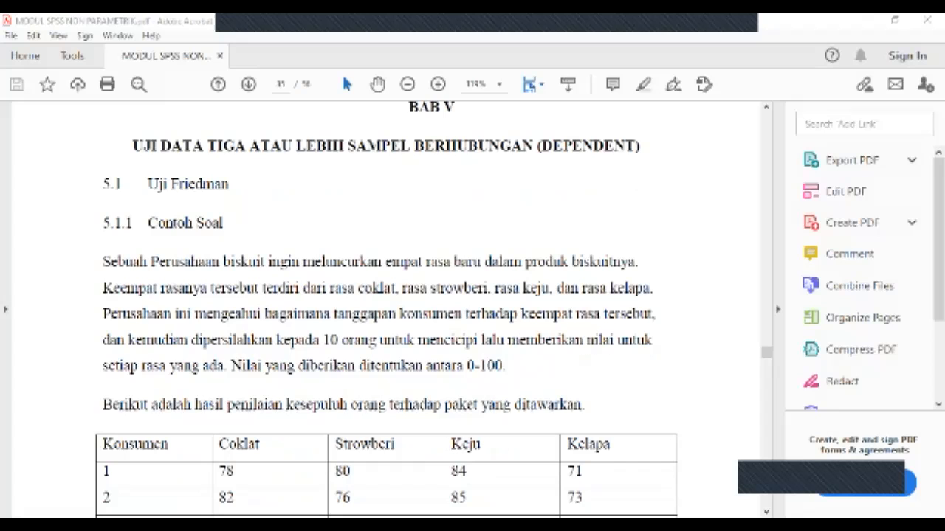
{"action": "scroll", "coordinate": [386, 295], "scroll_direction": "down", "scroll_amount": 2}
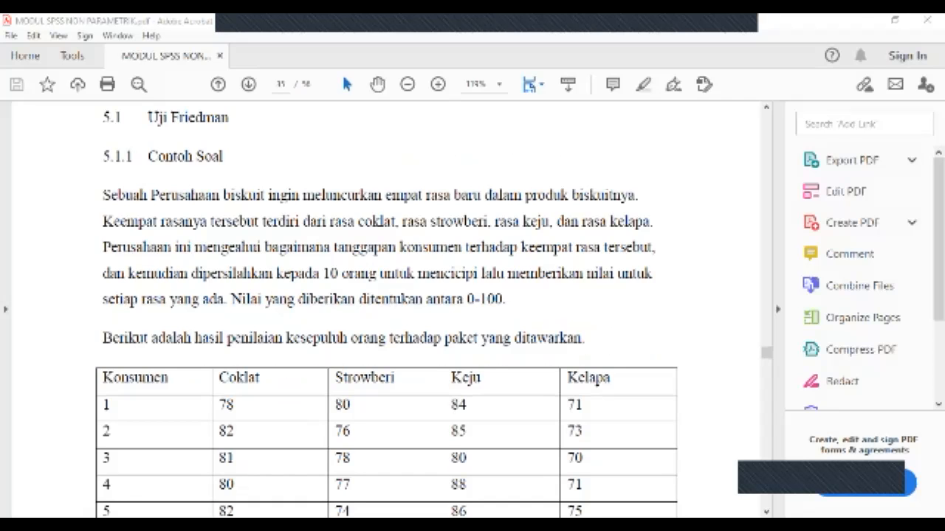
{"action": "scroll", "coordinate": [383, 310], "scroll_direction": "up", "scroll_amount": 1}
{"action": "scroll", "coordinate": [383, 310], "scroll_direction": "down", "scroll_amount": 1}
{"action": "scroll", "coordinate": [386, 314], "scroll_direction": "down", "scroll_amount": 1}
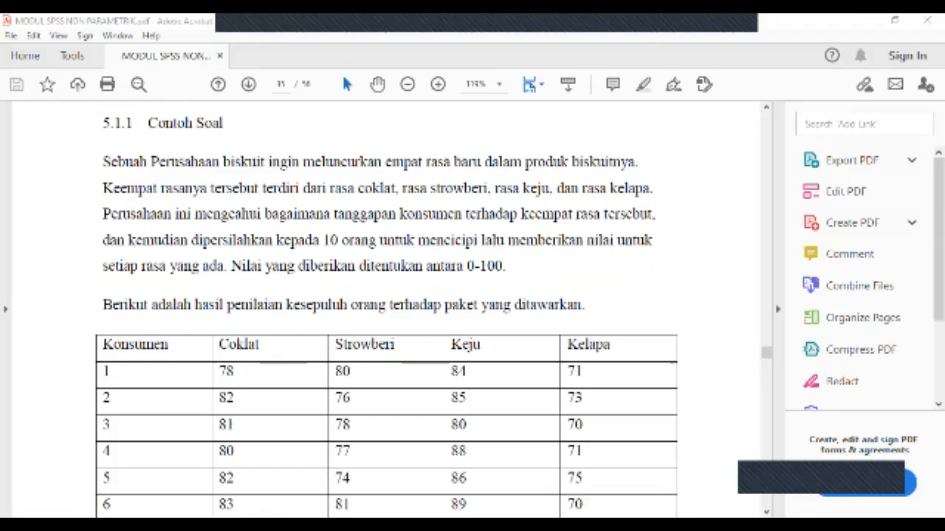
Examine the consumer rating table for the Coklat, Strowberi, Keju and Kelapa flavours.
{"action": "scroll", "coordinate": [390, 310], "scroll_direction": "down", "scroll_amount": 4}
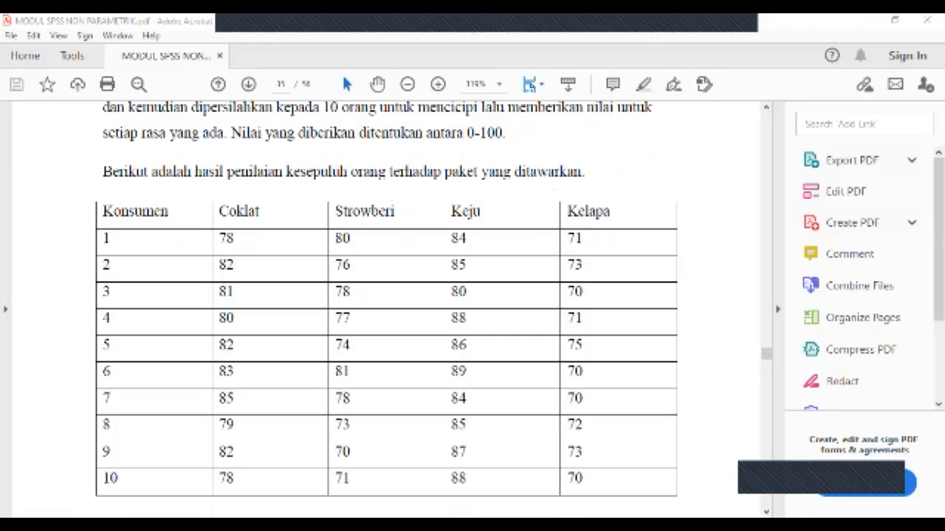
{"action": "scroll", "coordinate": [390, 310], "scroll_direction": "up", "scroll_amount": 2}
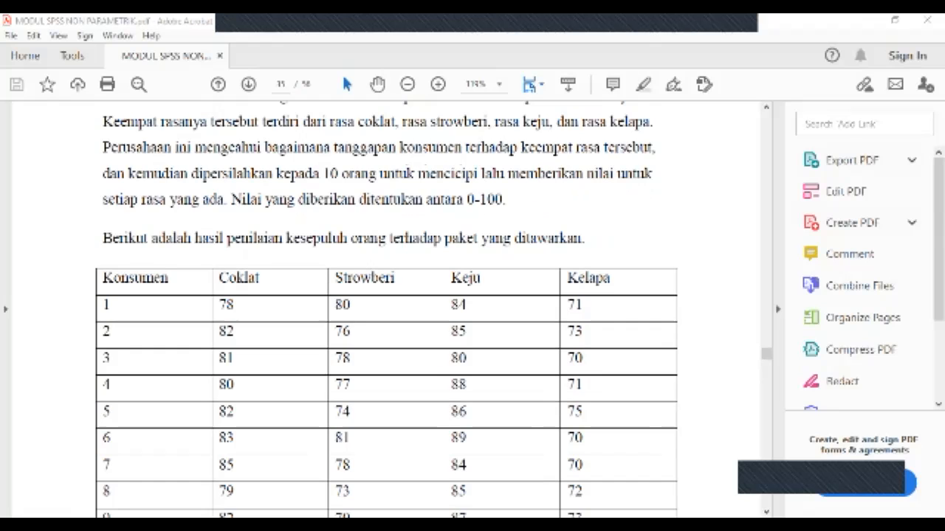
{"action": "scroll", "coordinate": [390, 309], "scroll_direction": "down", "scroll_amount": 1}
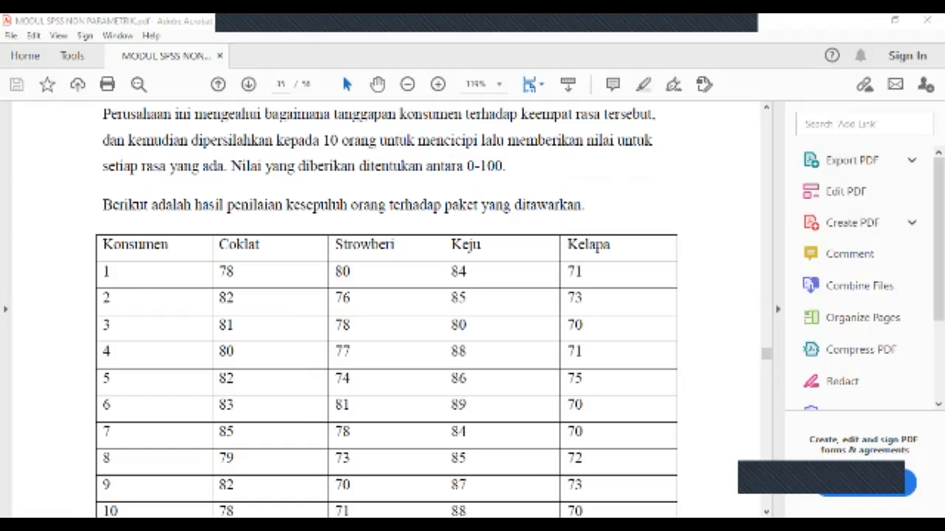
{"action": "scroll", "coordinate": [386, 310], "scroll_direction": "down", "scroll_amount": 1}
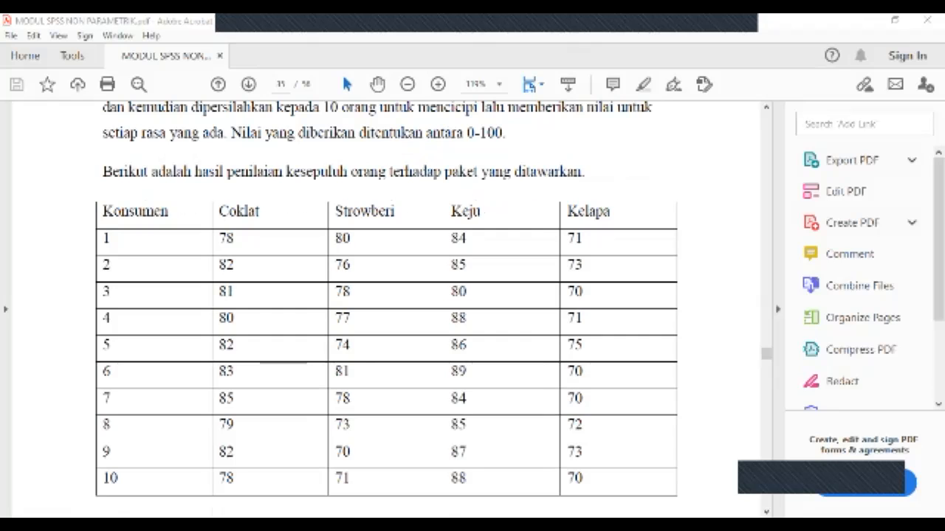
{"action": "scroll", "coordinate": [386, 308], "scroll_direction": "down", "scroll_amount": 1}
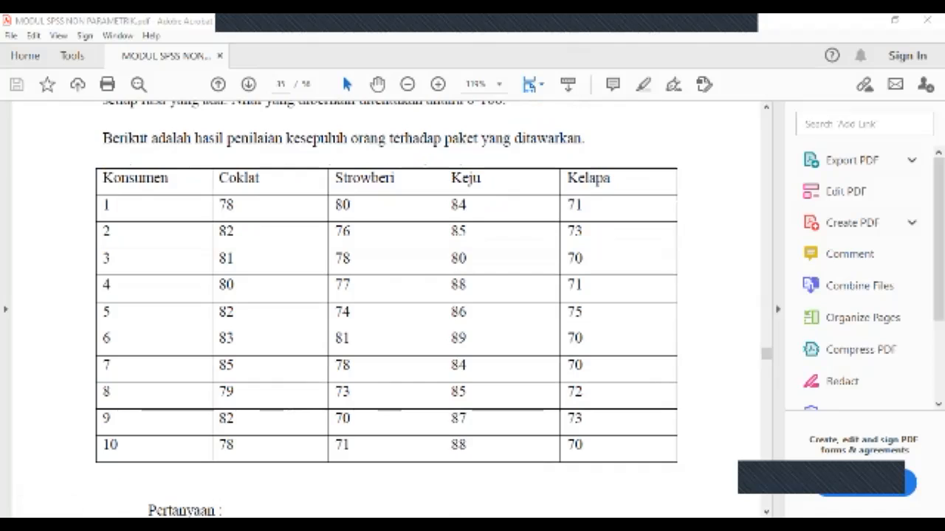
{"action": "scroll", "coordinate": [386, 308], "scroll_direction": "up", "scroll_amount": 1}
{"action": "scroll", "coordinate": [386, 308], "scroll_direction": "up", "scroll_amount": 1}
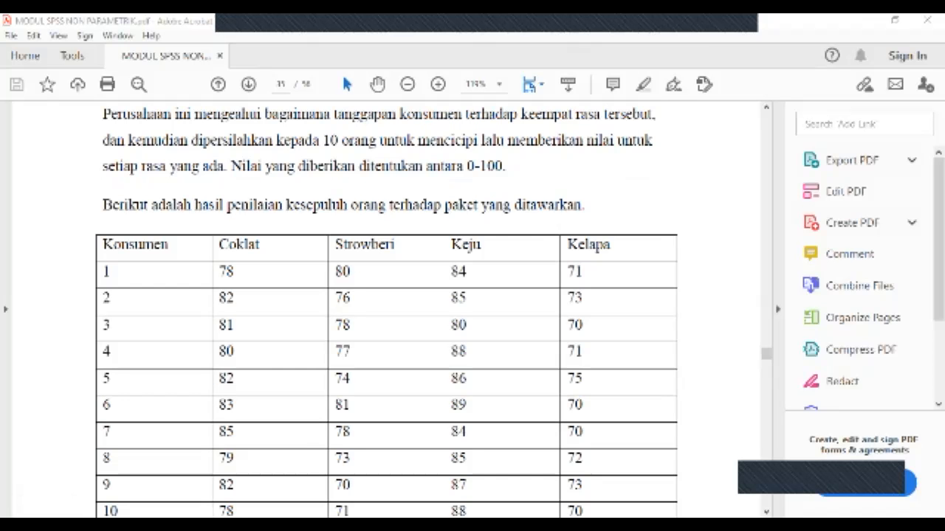
Read the question below the rating table and relate it to the table and the problem description.
{"action": "scroll", "coordinate": [386, 309], "scroll_direction": "down", "scroll_amount": 9}
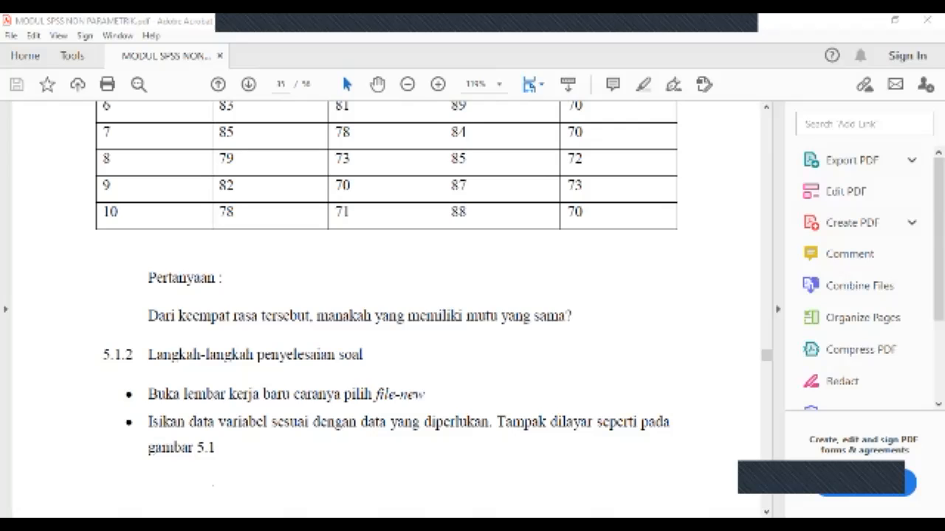
{"action": "scroll", "coordinate": [386, 295], "scroll_direction": "up", "scroll_amount": 4}
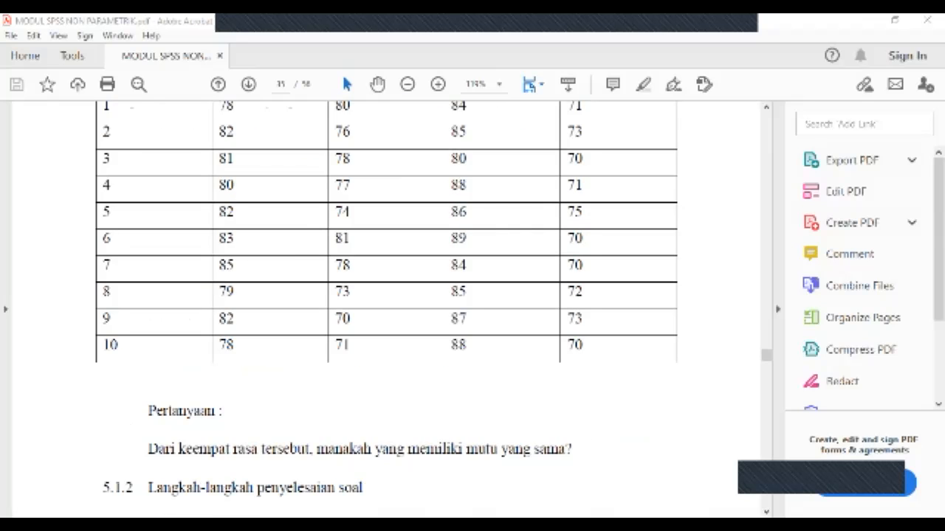
{"action": "scroll", "coordinate": [386, 295], "scroll_direction": "up", "scroll_amount": 1}
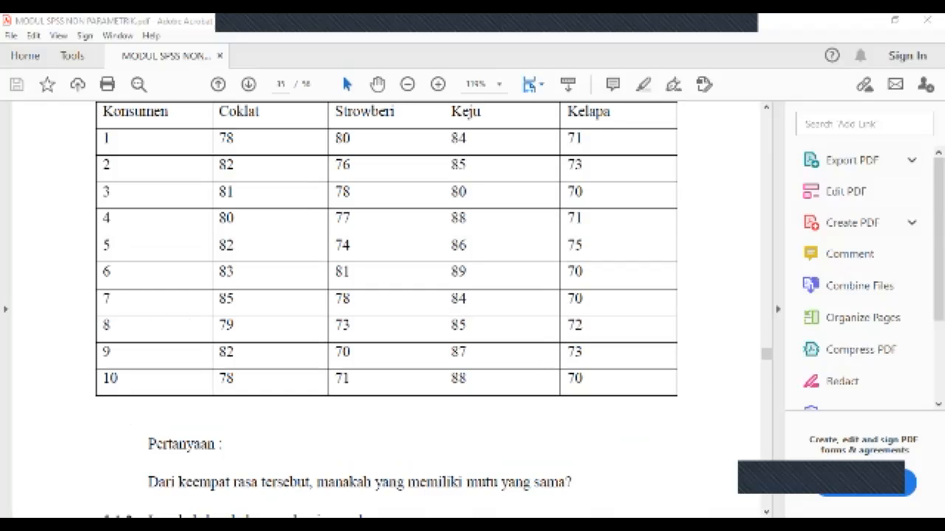
{"action": "scroll", "coordinate": [386, 295], "scroll_direction": "up", "scroll_amount": 1}
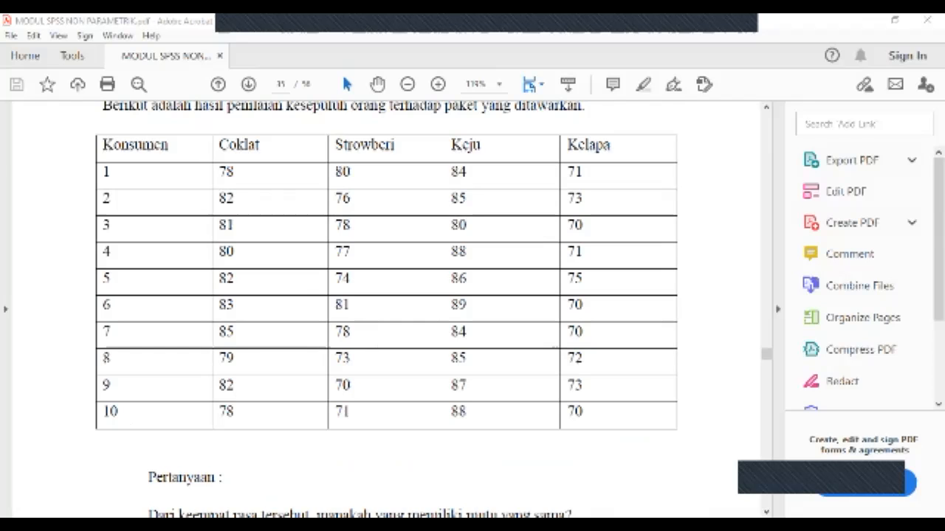
{"action": "scroll", "coordinate": [386, 295], "scroll_direction": "down", "scroll_amount": 2}
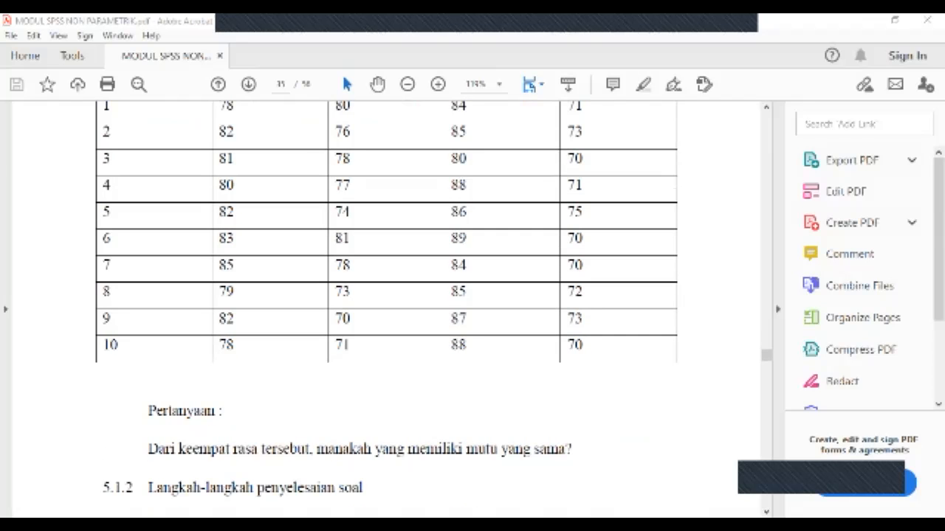
{"action": "scroll", "coordinate": [386, 295], "scroll_direction": "up", "scroll_amount": 3}
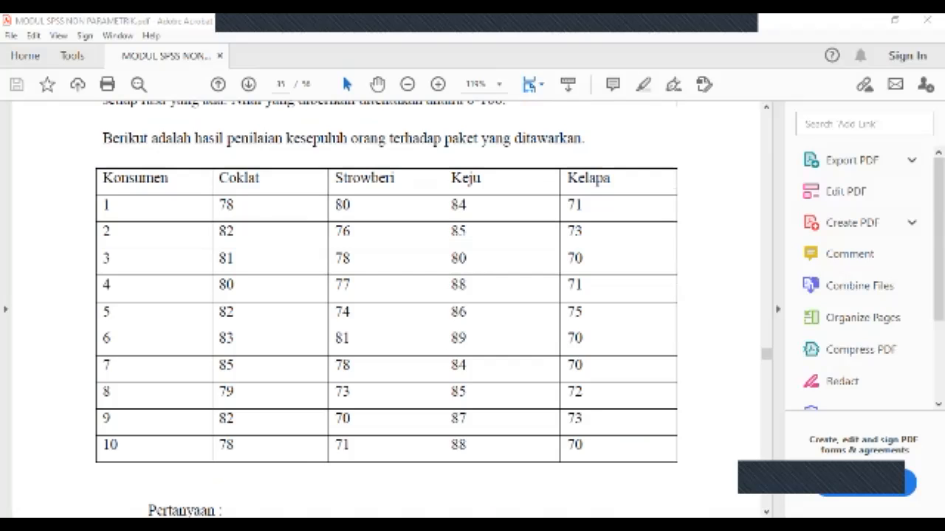
{"action": "scroll", "coordinate": [386, 310], "scroll_direction": "up", "scroll_amount": 2}
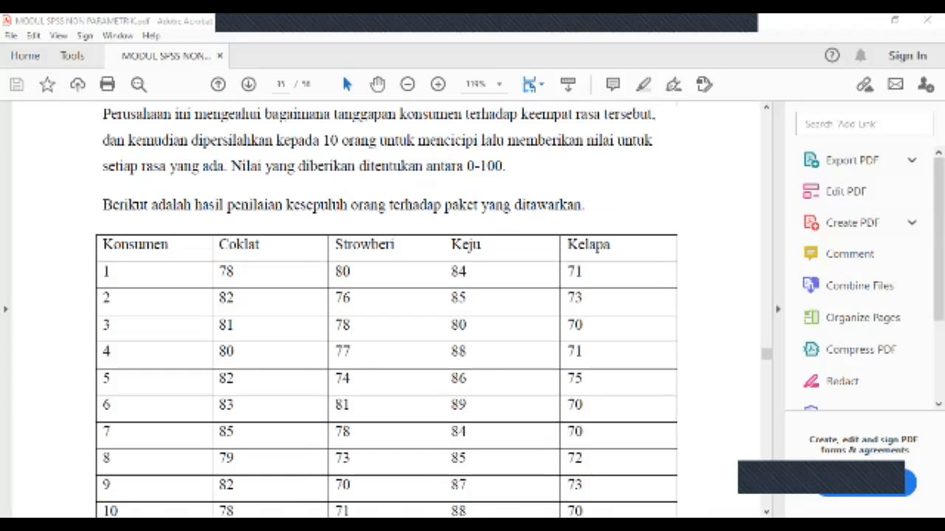
{"action": "scroll", "coordinate": [385, 310], "scroll_direction": "up", "scroll_amount": 5}
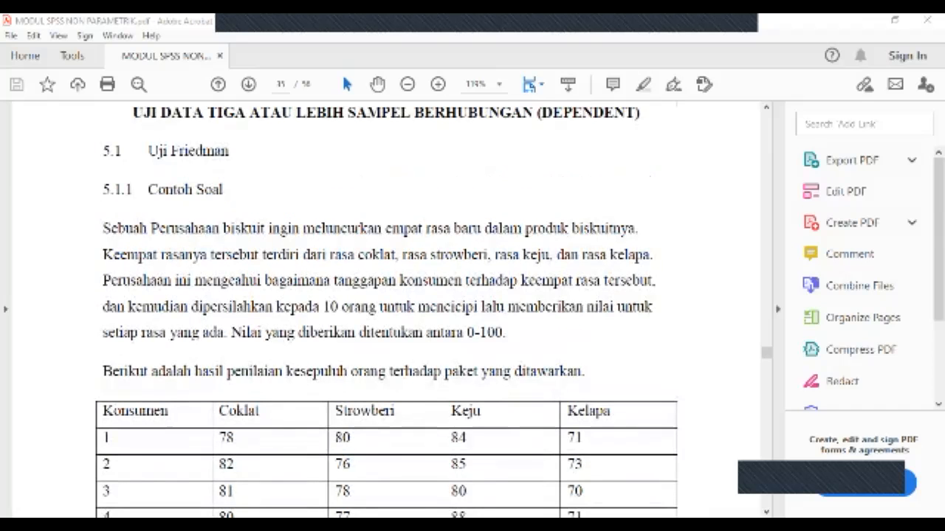
Review the solution steps in section 5.1.2, including the Variable View and Data View figures.
{"action": "scroll", "coordinate": [386, 310], "scroll_direction": "down", "scroll_amount": 15}
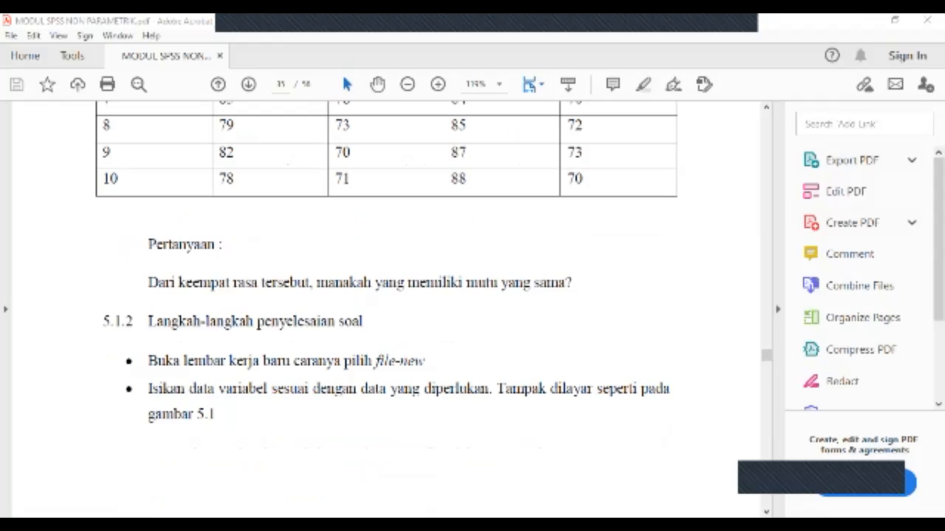
{"action": "scroll", "coordinate": [386, 305], "scroll_direction": "down", "scroll_amount": 3}
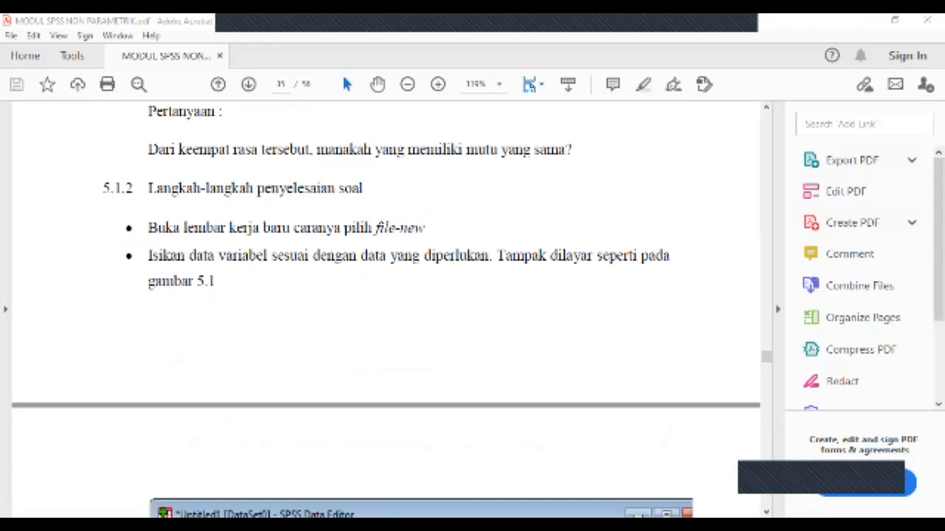
{"action": "scroll", "coordinate": [386, 304], "scroll_direction": "down", "scroll_amount": 3}
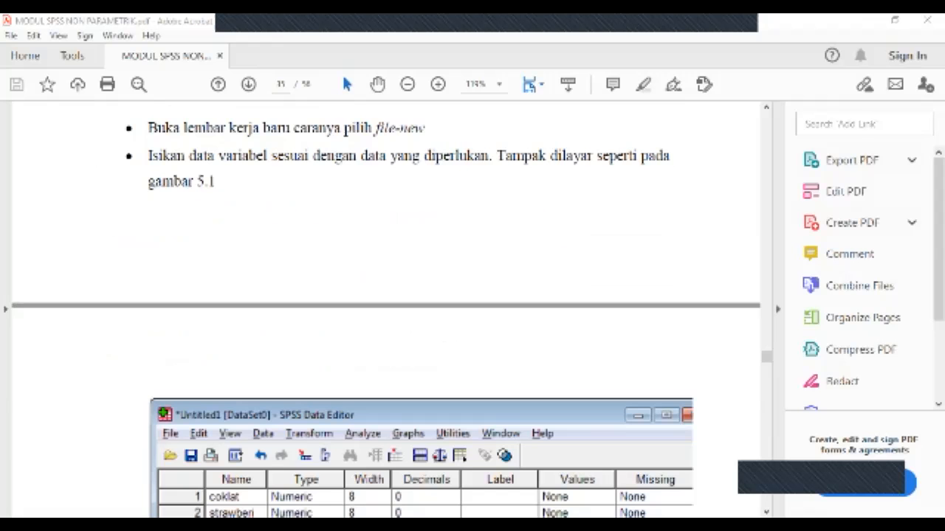
{"action": "scroll", "coordinate": [386, 310], "scroll_direction": "down", "scroll_amount": 7}
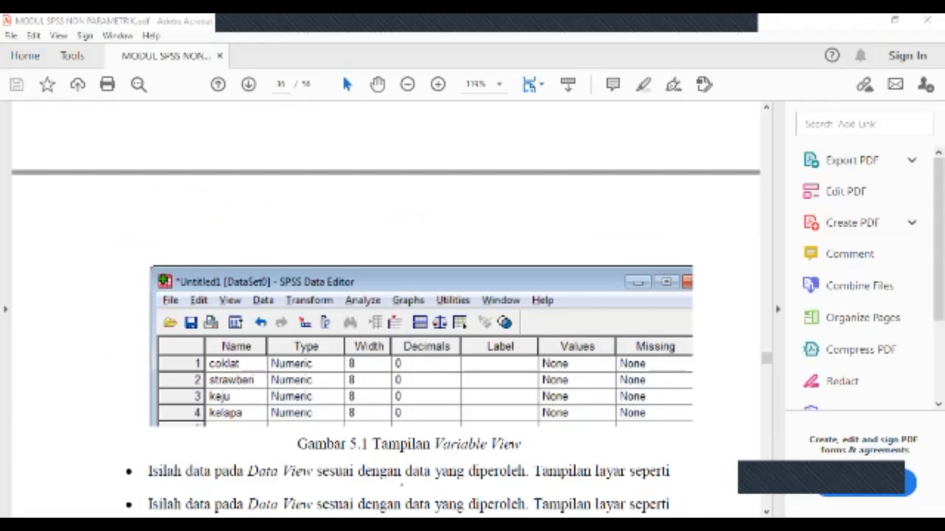
{"action": "scroll", "coordinate": [386, 310], "scroll_direction": "down", "scroll_amount": 2}
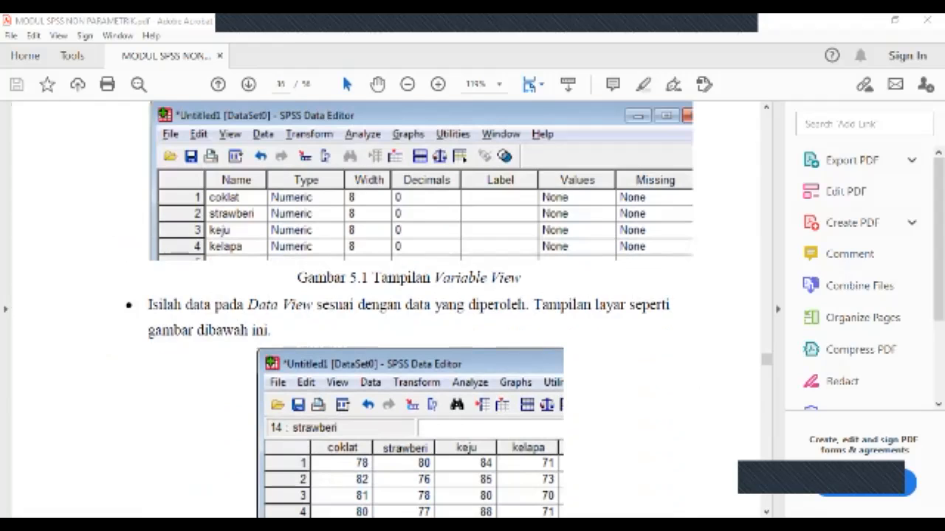
{"action": "scroll", "coordinate": [458, 310], "scroll_direction": "down", "scroll_amount": 3}
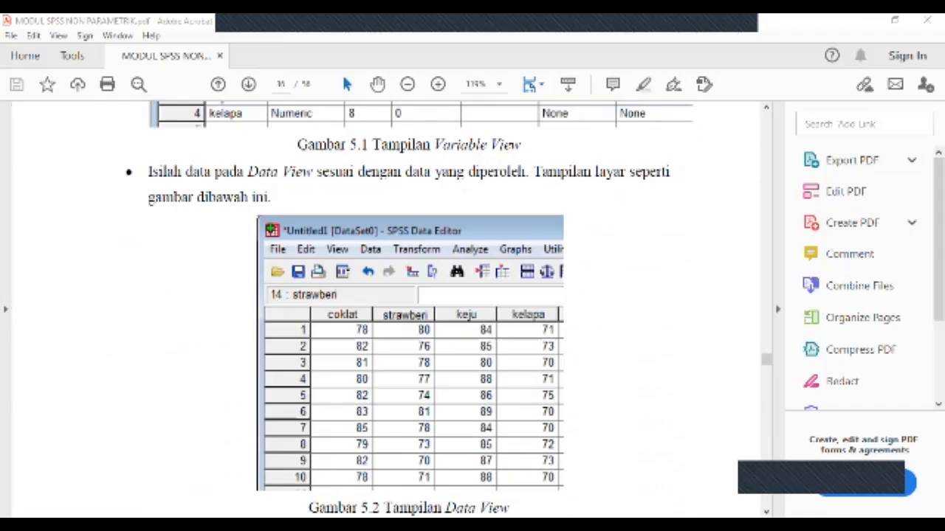
{"action": "scroll", "coordinate": [443, 310], "scroll_direction": "down", "scroll_amount": 5}
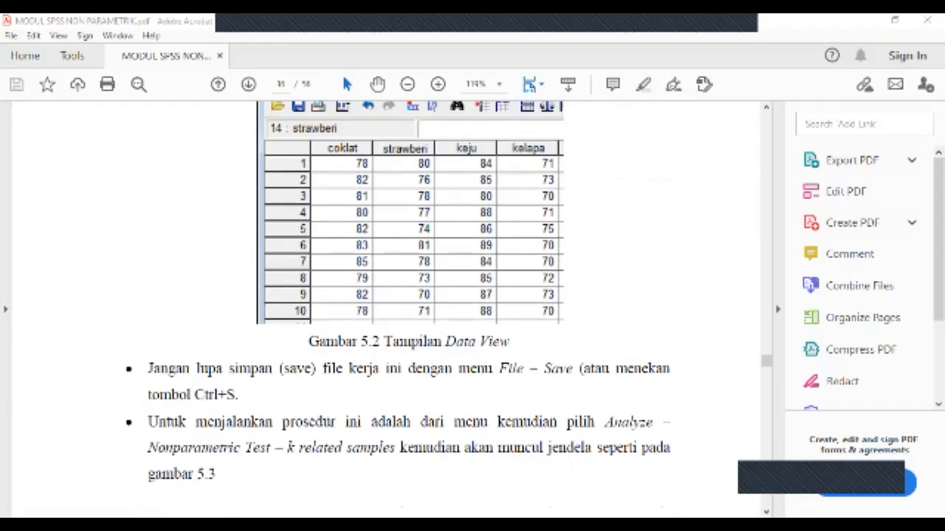
Select the text "Nonparametric Test – k related samples" in the instruction on running the procedure.
{"action": "scroll", "coordinate": [398, 310], "scroll_direction": "down", "scroll_amount": 1}
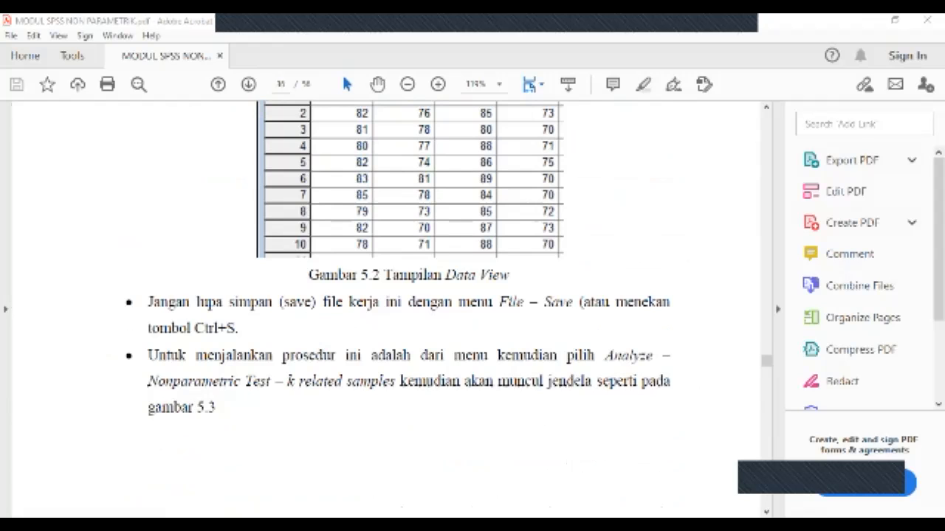
{"action": "scroll", "coordinate": [443, 309], "scroll_direction": "down", "scroll_amount": 1}
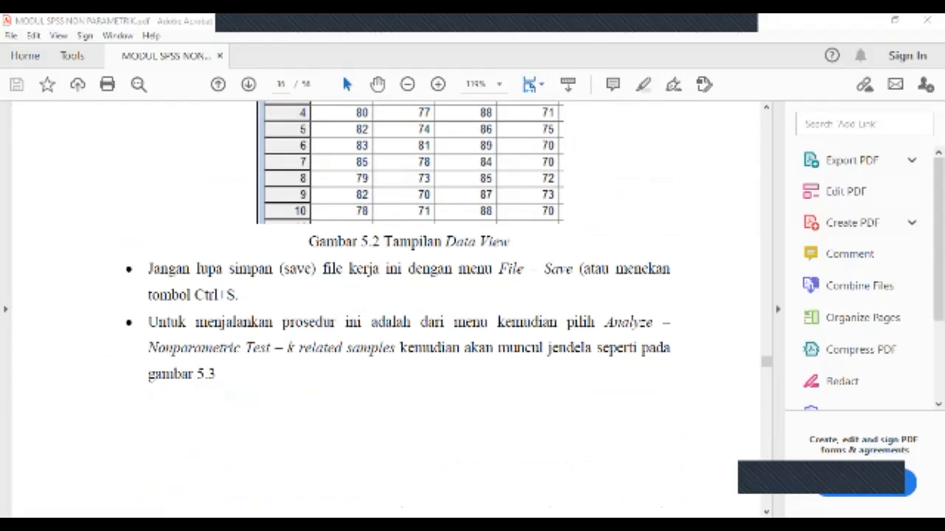
{"action": "left_click_drag", "start_coordinate": [246, 348], "coordinate": [342, 348]}
{"action": "left_click_drag", "start_coordinate": [149, 349], "coordinate": [395, 348]}
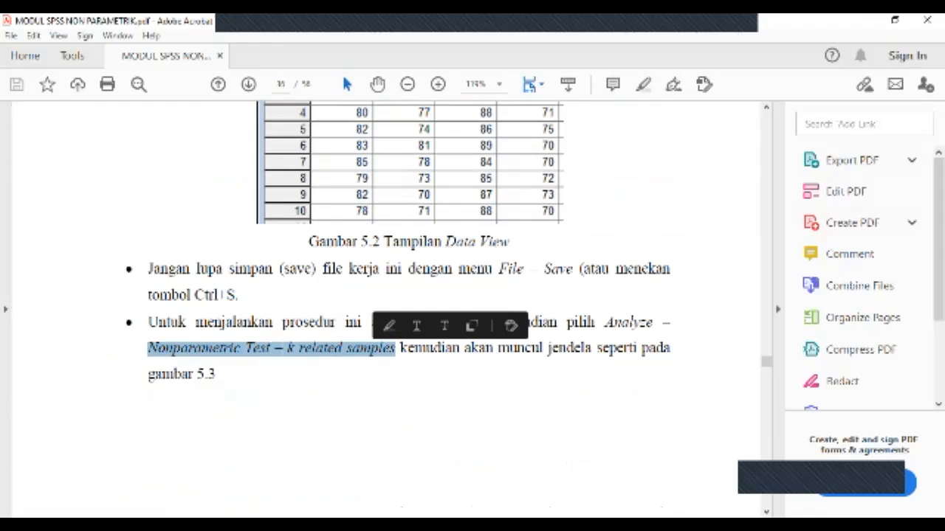
Examine the Tests for Several Related Samples figure, its instructions, and the Ranks and Test Statistics output tables below.
{"action": "scroll", "coordinate": [398, 243], "scroll_direction": "down", "scroll_amount": 1}
{"action": "scroll", "coordinate": [398, 296], "scroll_direction": "down", "scroll_amount": 8}
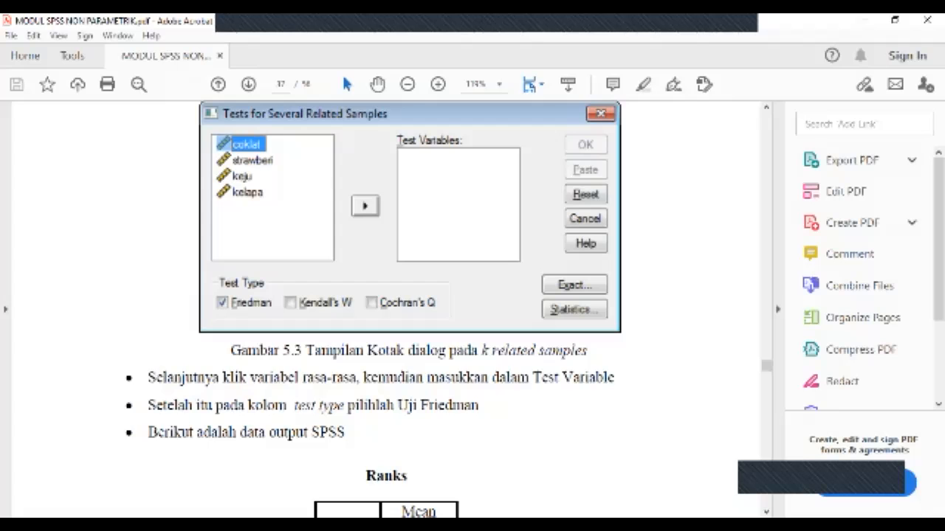
{"action": "scroll", "coordinate": [384, 310], "scroll_direction": "down", "scroll_amount": 1}
{"action": "scroll", "coordinate": [384, 310], "scroll_direction": "down", "scroll_amount": 1}
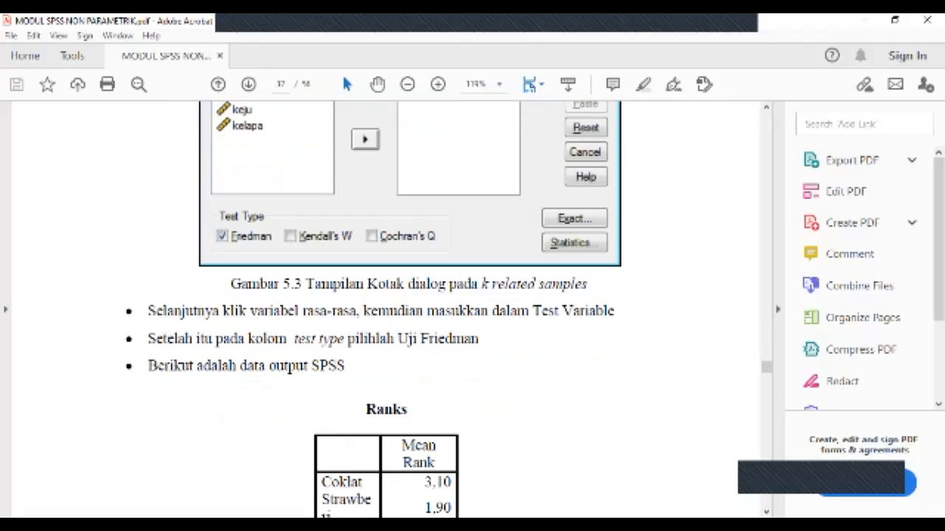
{"action": "scroll", "coordinate": [383, 309], "scroll_direction": "up", "scroll_amount": 1}
{"action": "scroll", "coordinate": [384, 310], "scroll_direction": "up", "scroll_amount": 1}
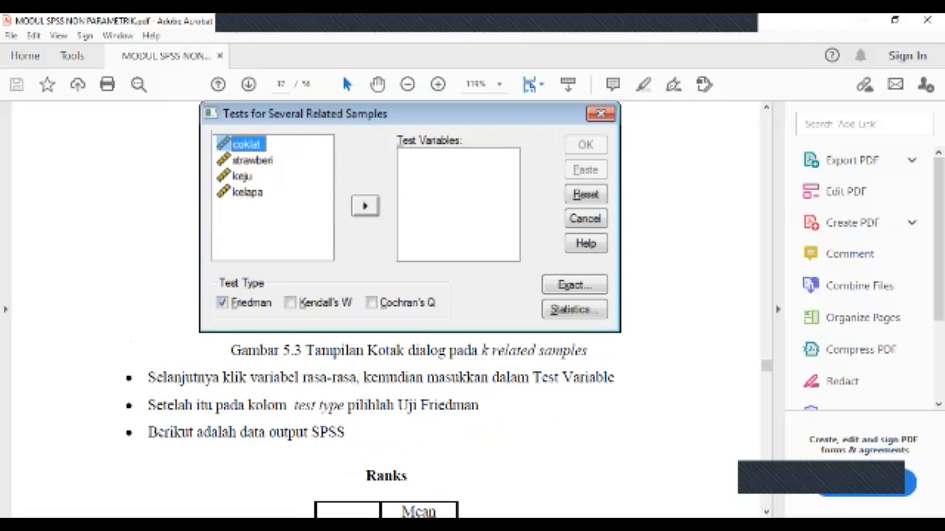
{"action": "scroll", "coordinate": [384, 310], "scroll_direction": "down", "scroll_amount": 15}
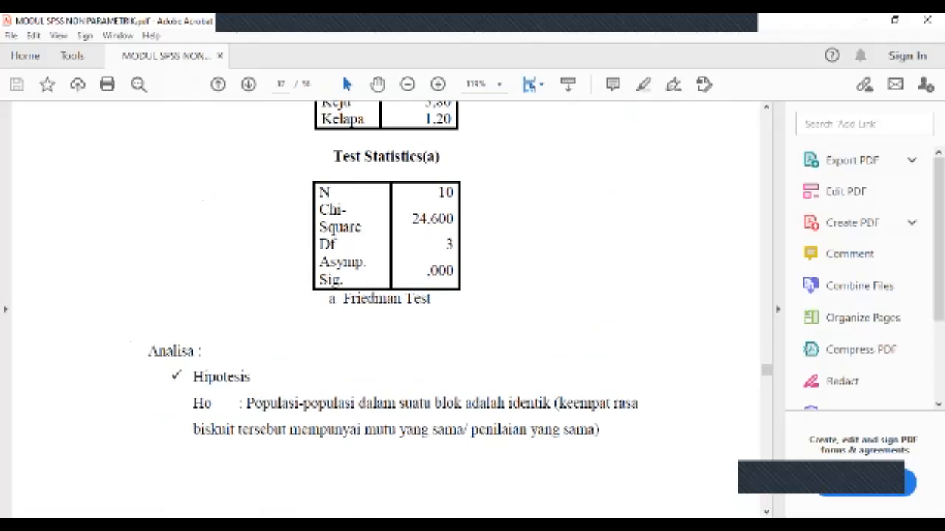
Read the module's Analisa section, covering the hypotheses, the decision basis and the conclusion of the Friedman example.
{"action": "scroll", "coordinate": [383, 310], "scroll_direction": "down", "scroll_amount": 10}
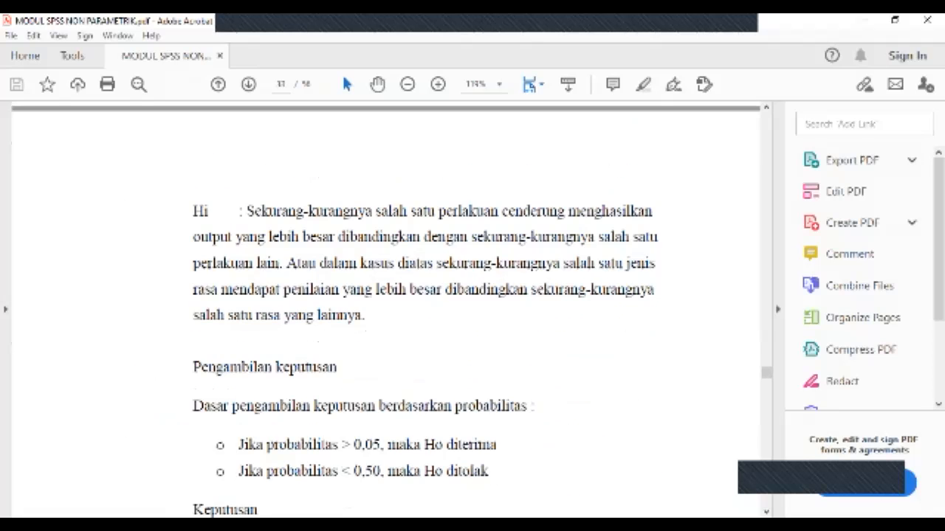
{"action": "scroll", "coordinate": [384, 310], "scroll_direction": "down", "scroll_amount": 10}
{"action": "scroll", "coordinate": [384, 310], "scroll_direction": "up", "scroll_amount": 8}
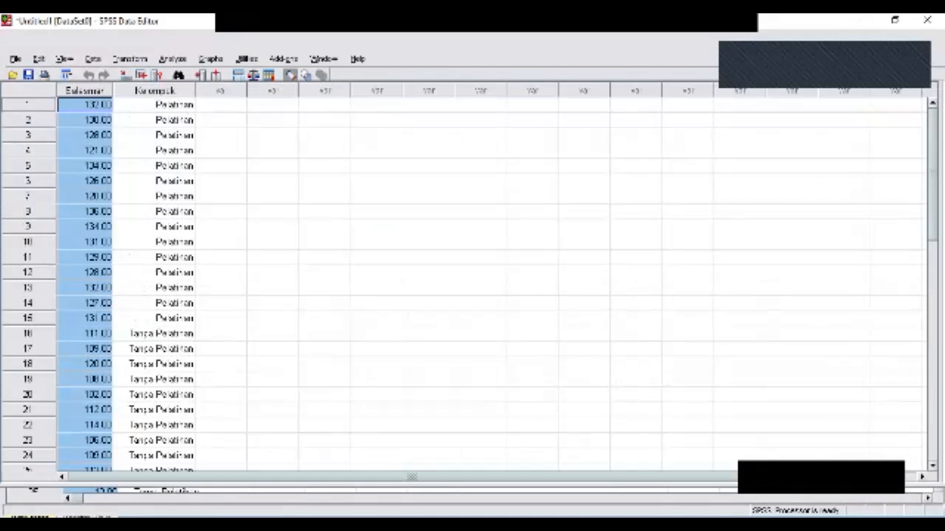
Switch to SPSS and define the variables Coklat and Strawberry in the Variable View of a new empty dataset.
{"action": "key", "text": "F2"}
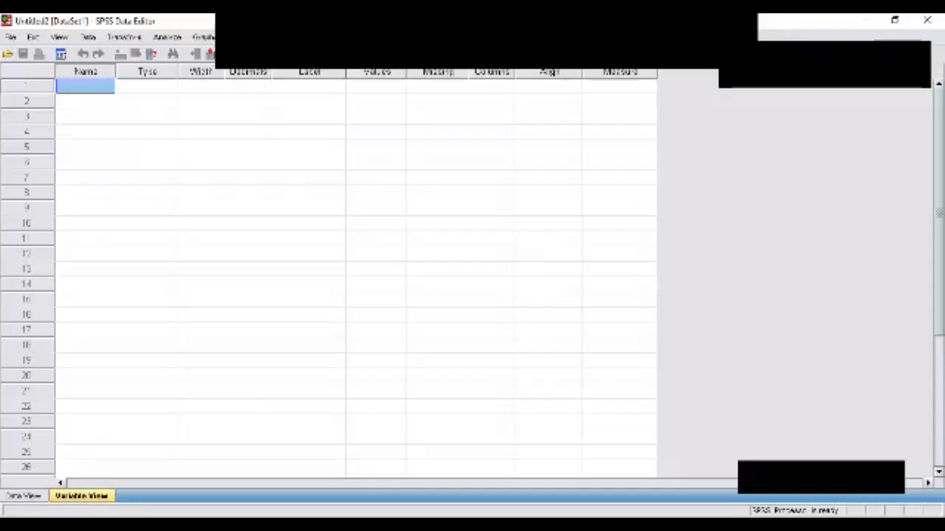
{"action": "type", "text": "Gende"}
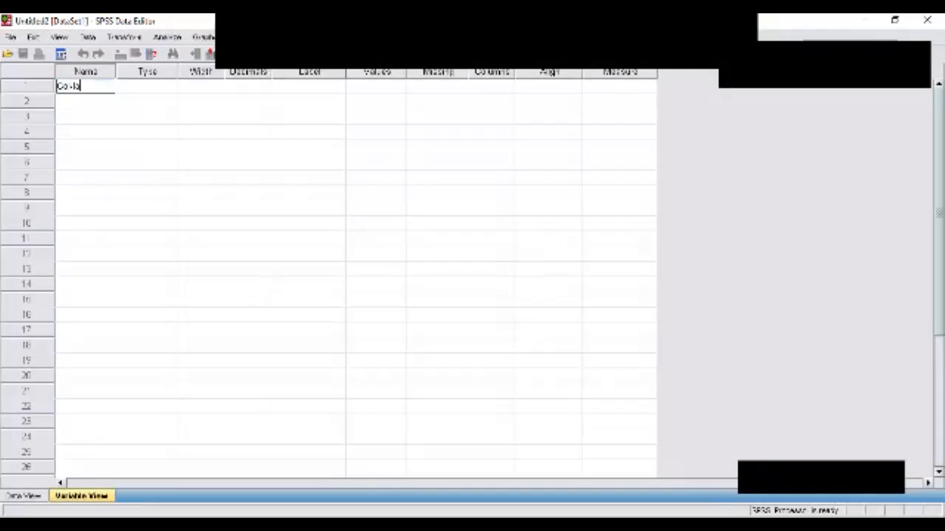
{"action": "type", "text": "t"}
{"action": "key", "text": "Return"}
{"action": "type", "text": "Stra"}
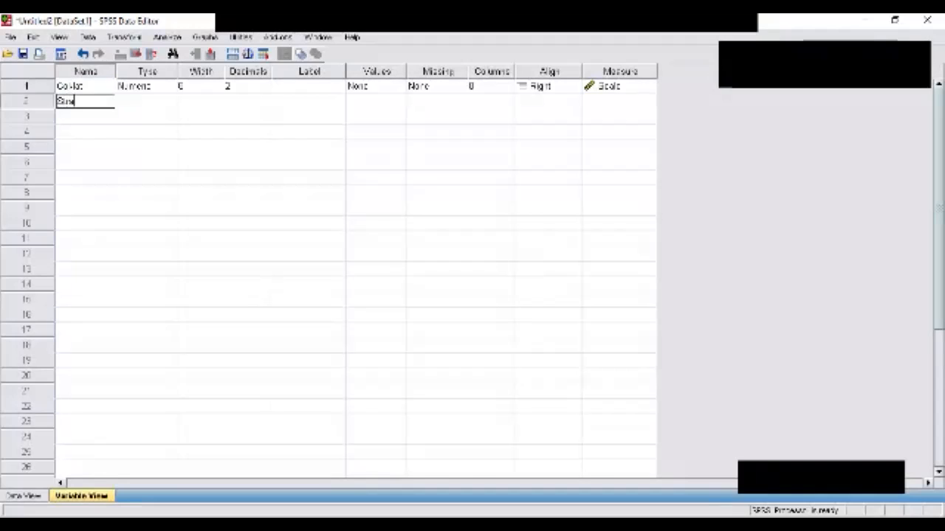
{"action": "type", "text": "wberry"}
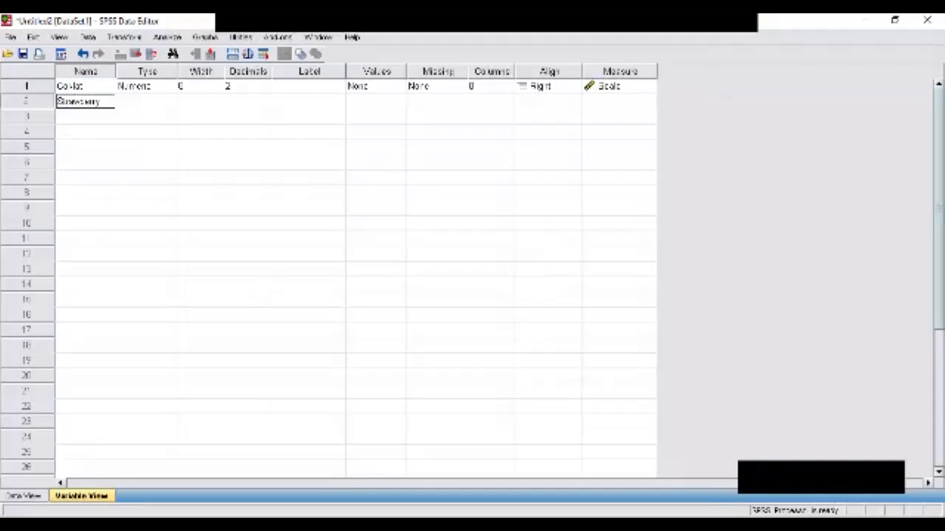
{"action": "key", "text": "Tab"}
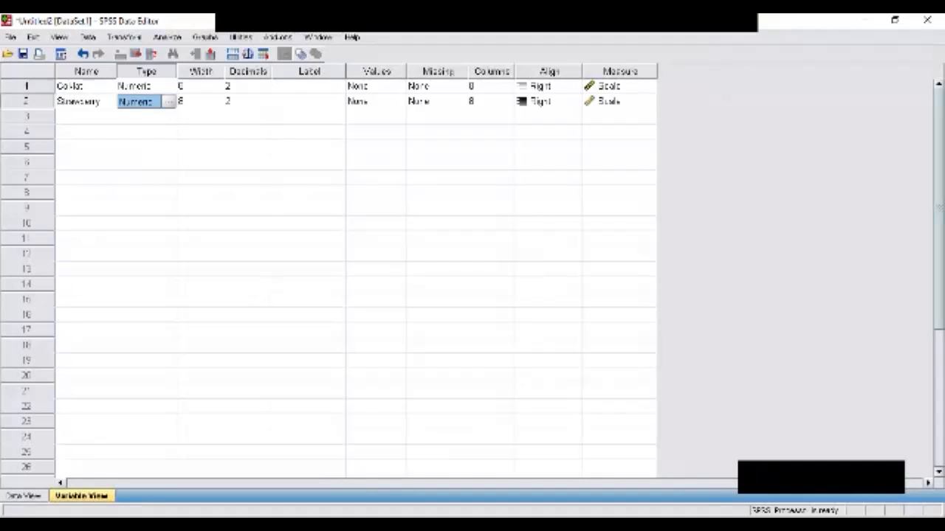
Define two more variables named Keju and Kelapa below Strawberry.
{"action": "key", "text": "Down"}
{"action": "key", "text": "Left"}
{"action": "type", "text": "K"}
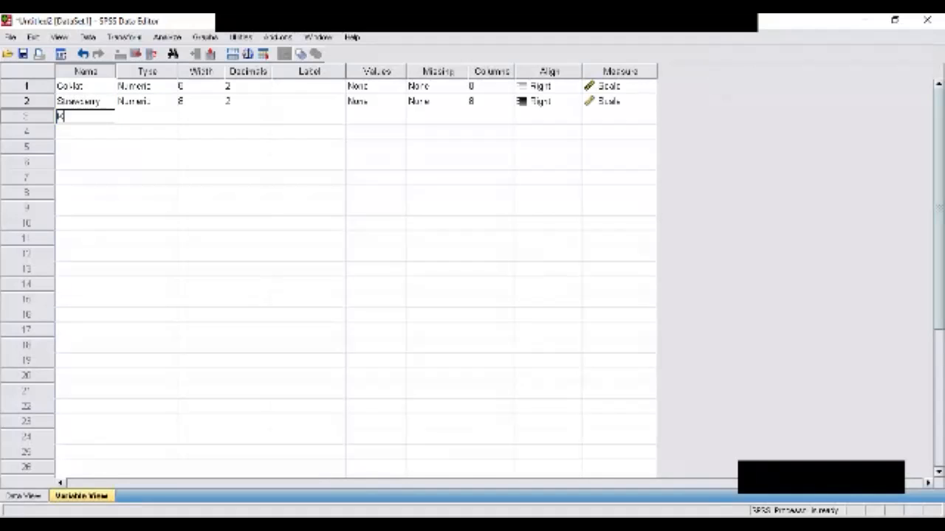
{"action": "type", "text": "eju"}
{"action": "key", "text": "Return"}
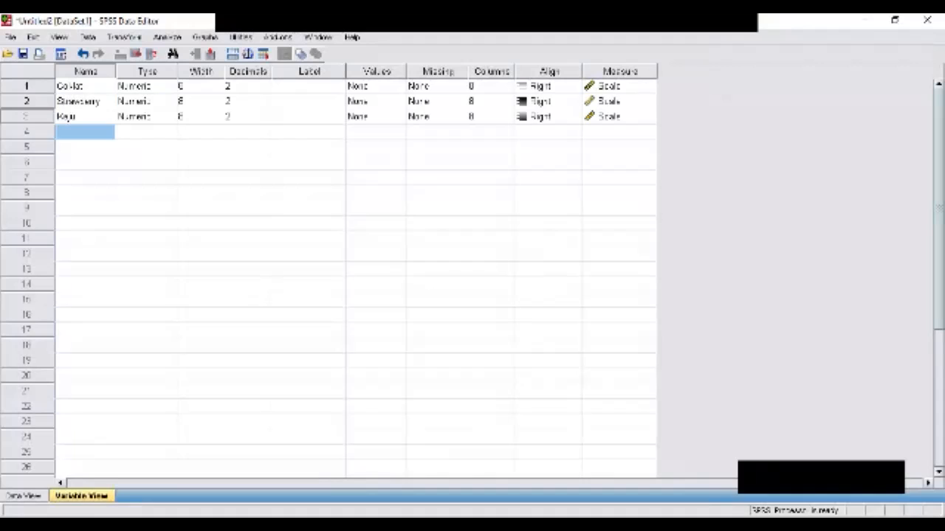
{"action": "type", "text": "Kec"}
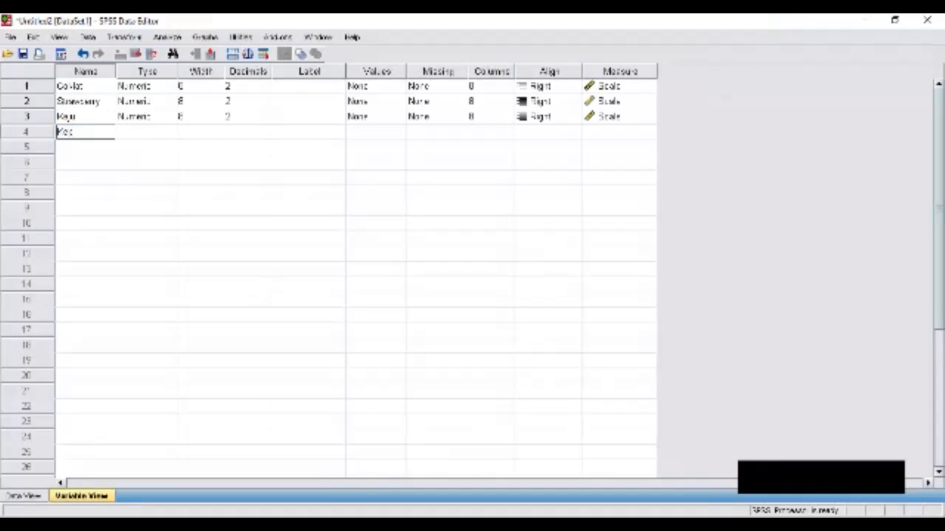
{"action": "type", "text": "apa"}
{"action": "key", "text": "Return"}
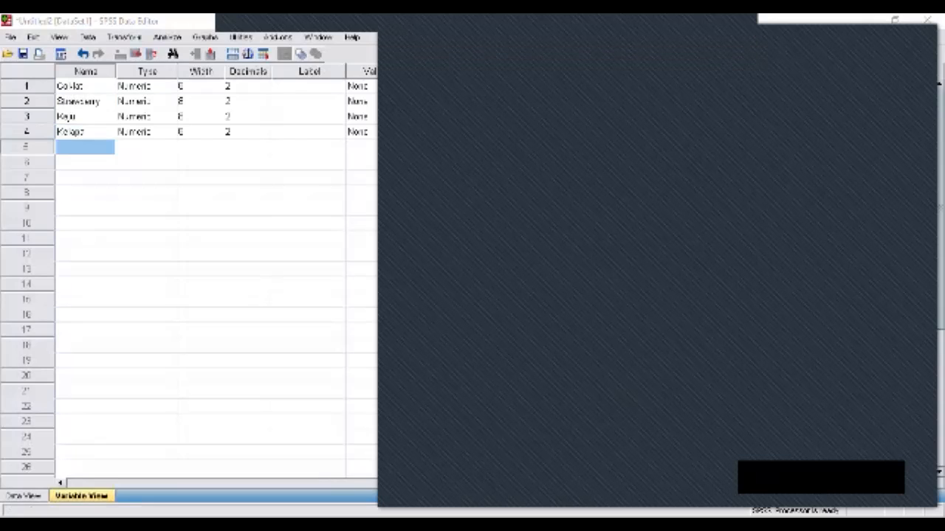
Fill the Data View with the ten consumers' ratings for Coklat, Strawberry, Keju and Kelapa, beginning with 78, 80, 84, 71.
{"action": "left_click", "coordinate": [140, 178]}
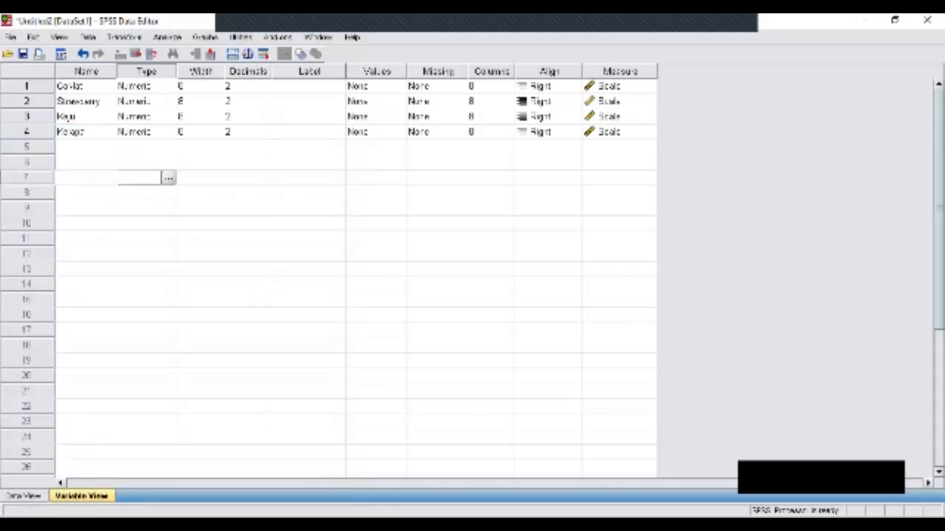
{"action": "left_click", "coordinate": [24, 496]}
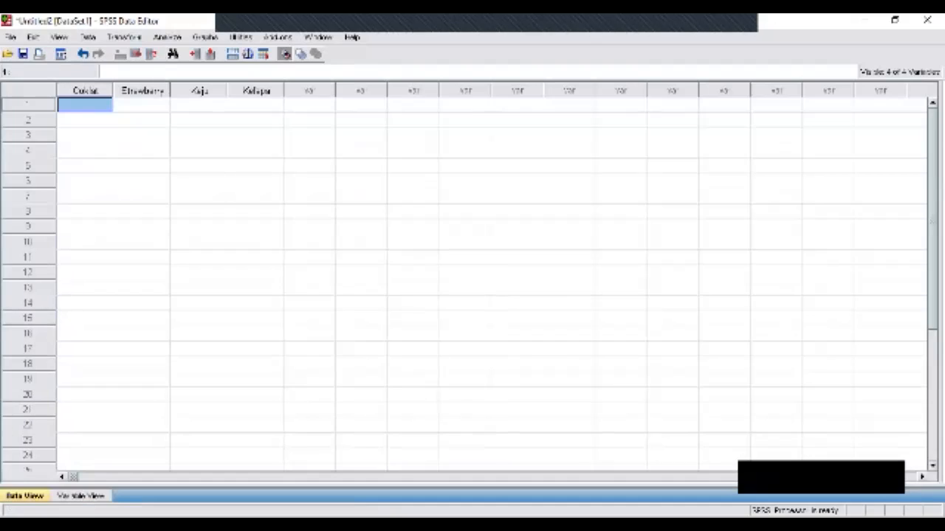
{"action": "type", "text": "78.00\t80.00\t84.00\t71.00 82.00\t76.00\t85.00\t73.00 81.00\t78.00\t80.00\t70.00 80.00\t77.00\t88.00\t71.00 82.00\t74.00\t86.00\t70.00 83.00\t81.00\t89.00\t70.00 86.00\t78.00\t84.00\t70.00 79.00\t73.00\t85.00\t72.00 82.00\t70.00\t87.00\t73.00 78.00\t71.00\t88.00\t70.00"}
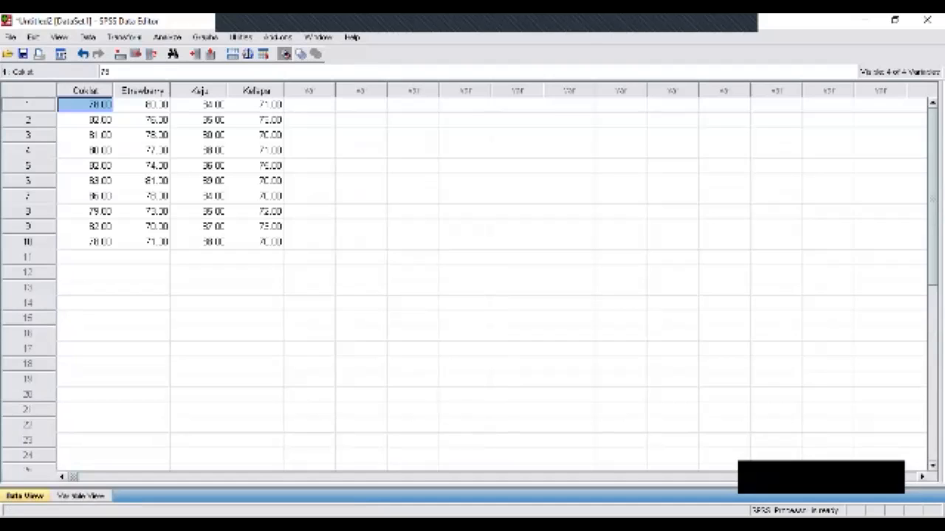
Start the nonparametric K Related Samples test and add Coklat, Strawberry, Keju and Kelapa as test variables.
{"action": "left_click", "coordinate": [167, 37]}
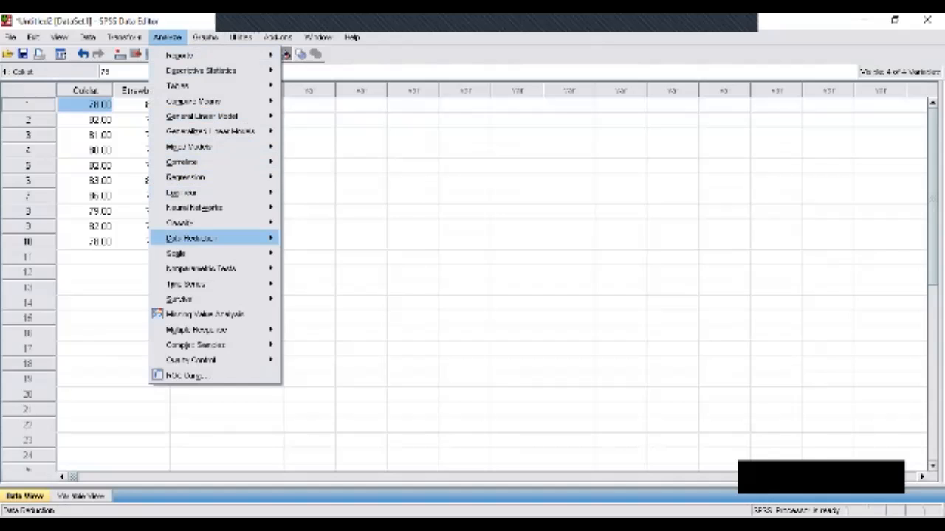
{"action": "mouse_move", "coordinate": [201, 268]}
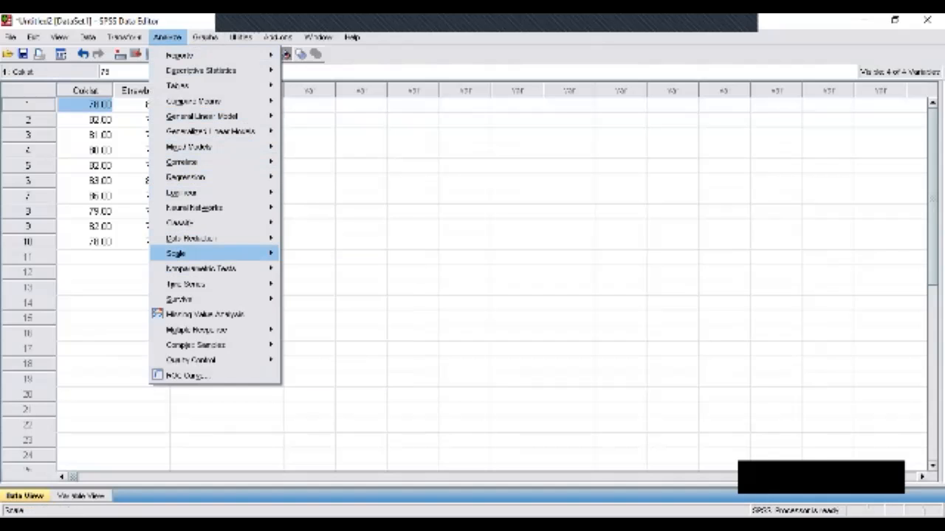
{"action": "mouse_move", "coordinate": [192, 253]}
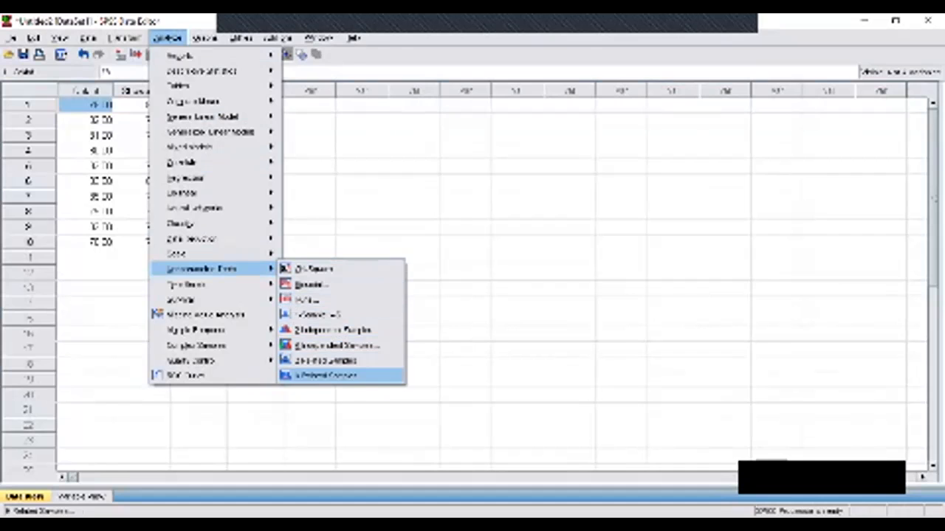
{"action": "left_click", "coordinate": [324, 376]}
{"action": "left_click", "coordinate": [344, 237], "text": "shift"}
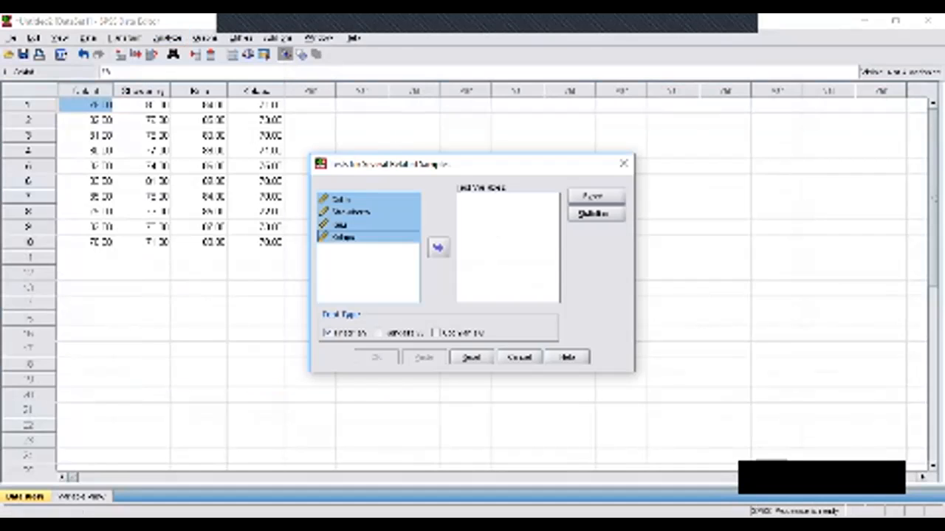
{"action": "left_click", "coordinate": [438, 248]}
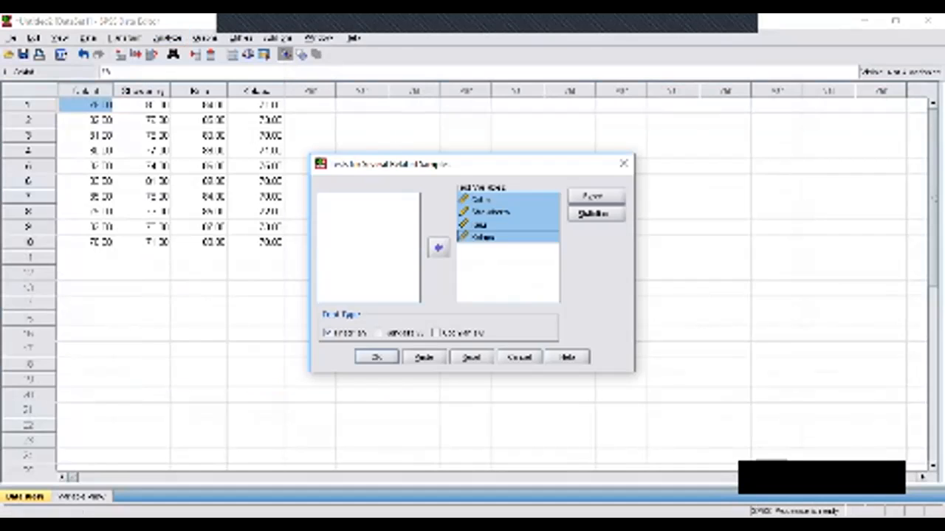
Run the several related samples test with Friedman as the only test type, leaving Kendall's W out.
{"action": "left_click", "coordinate": [328, 333]}
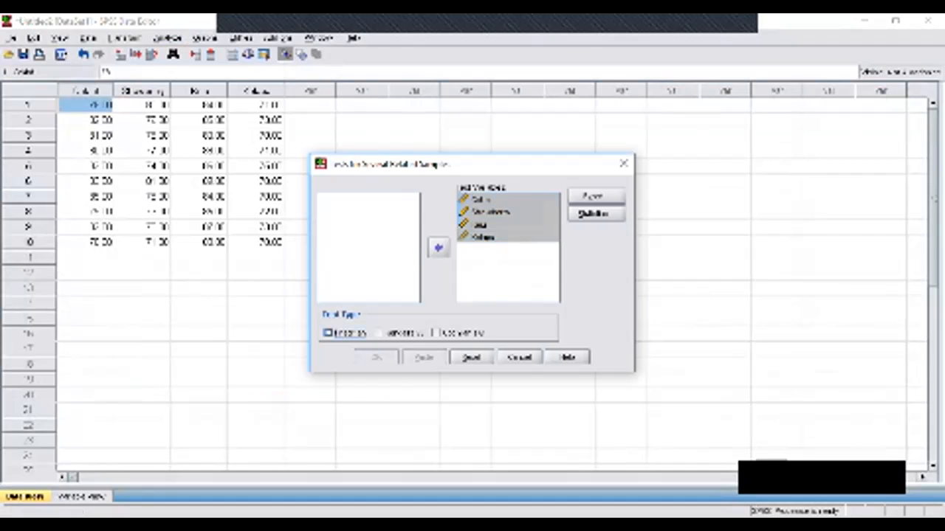
{"action": "left_click", "coordinate": [329, 332]}
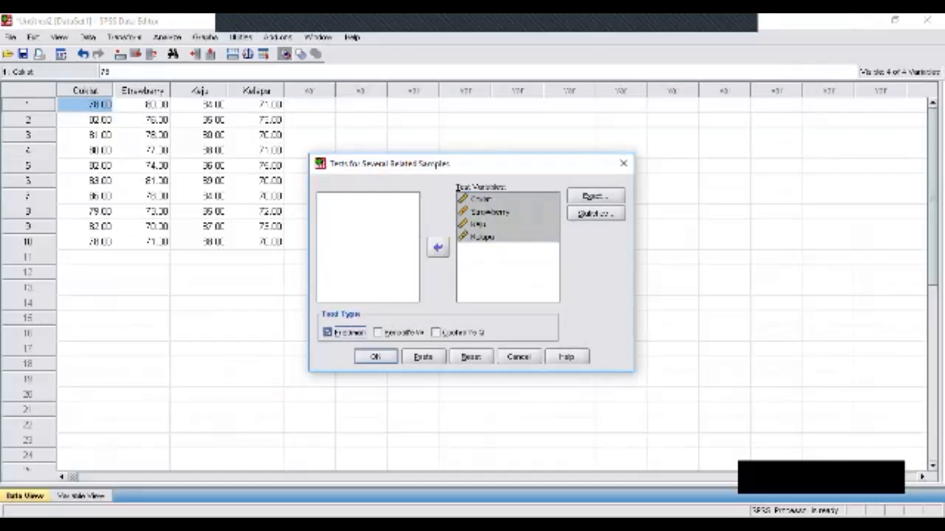
{"action": "left_click", "coordinate": [378, 333]}
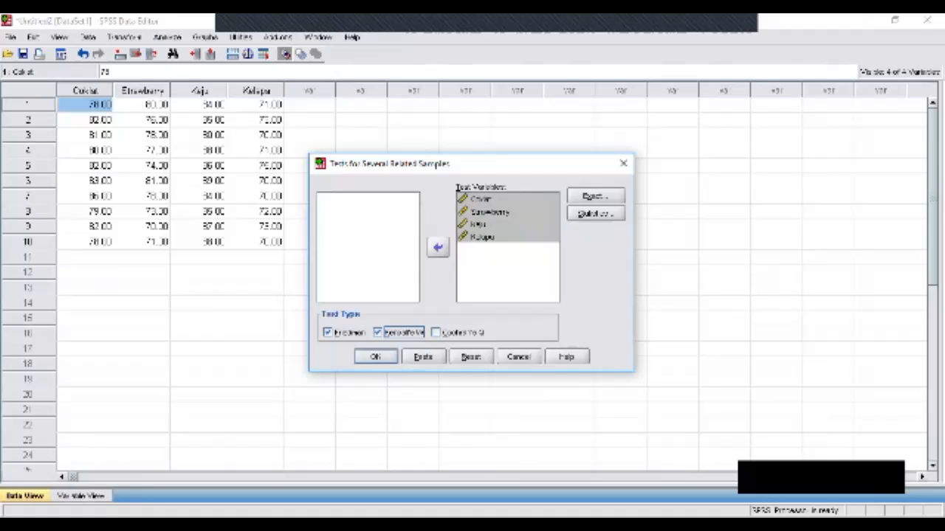
{"action": "left_click", "coordinate": [378, 332]}
{"action": "left_click", "coordinate": [375, 357]}
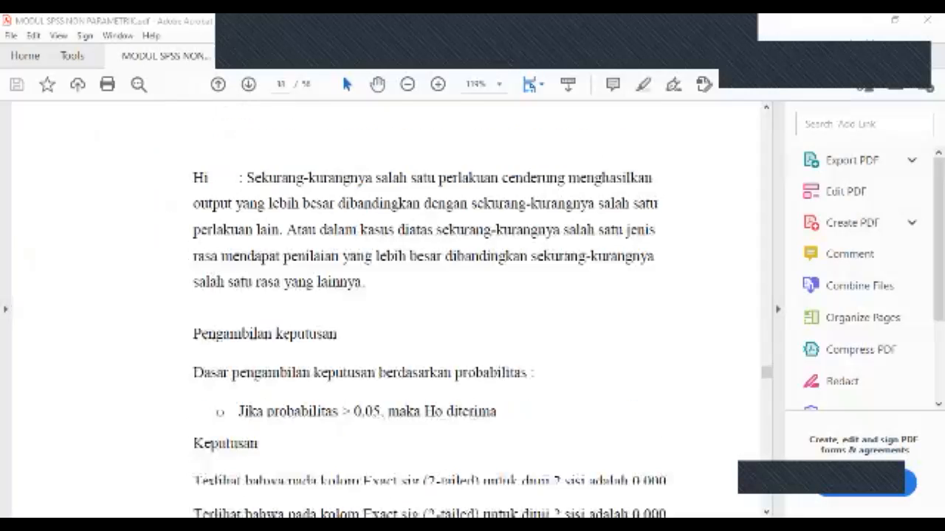
Switch to the SPSS module PDF in Adobe Acrobat and examine the Ho and Hi hypotheses, the probability rule and the Keputusan paragraph.
{"action": "scroll", "coordinate": [432, 310], "scroll_direction": "down", "scroll_amount": 4}
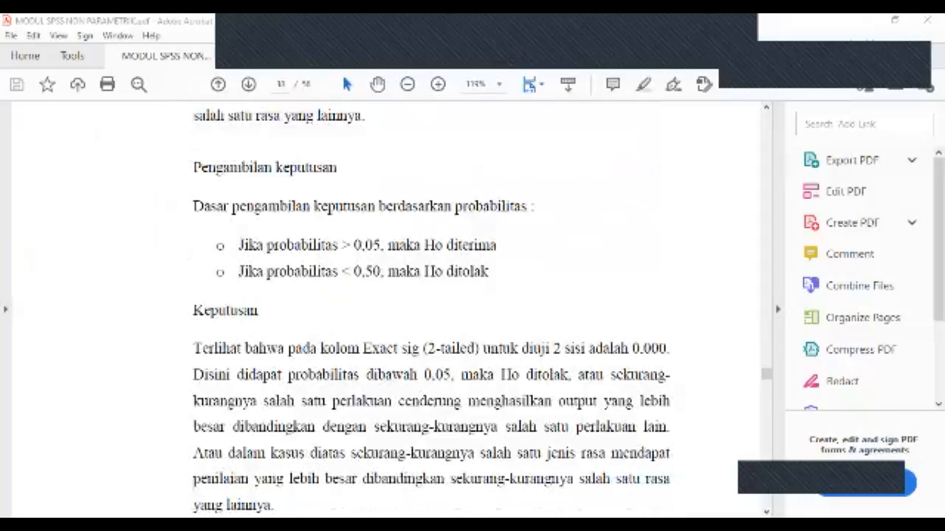
{"action": "scroll", "coordinate": [432, 310], "scroll_direction": "up", "scroll_amount": 4}
{"action": "scroll", "coordinate": [431, 310], "scroll_direction": "up", "scroll_amount": 7}
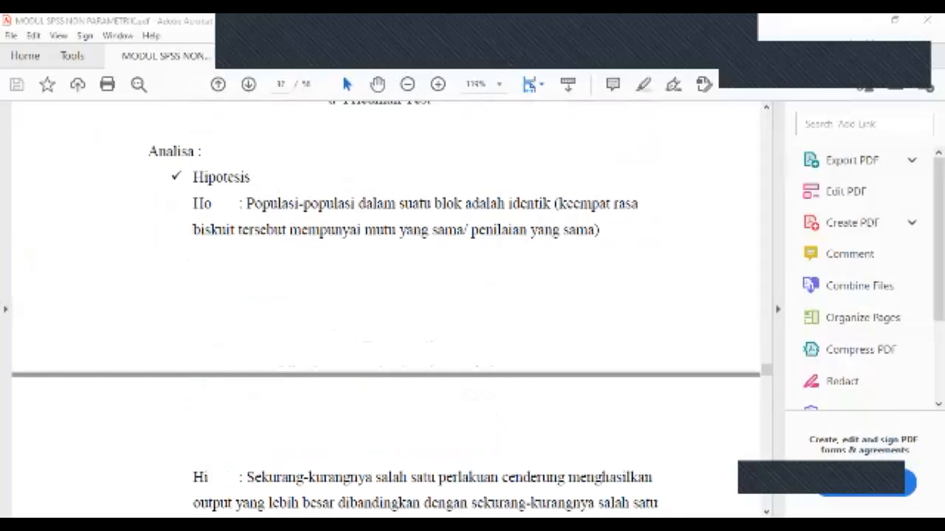
{"action": "scroll", "coordinate": [431, 310], "scroll_direction": "down", "scroll_amount": 6}
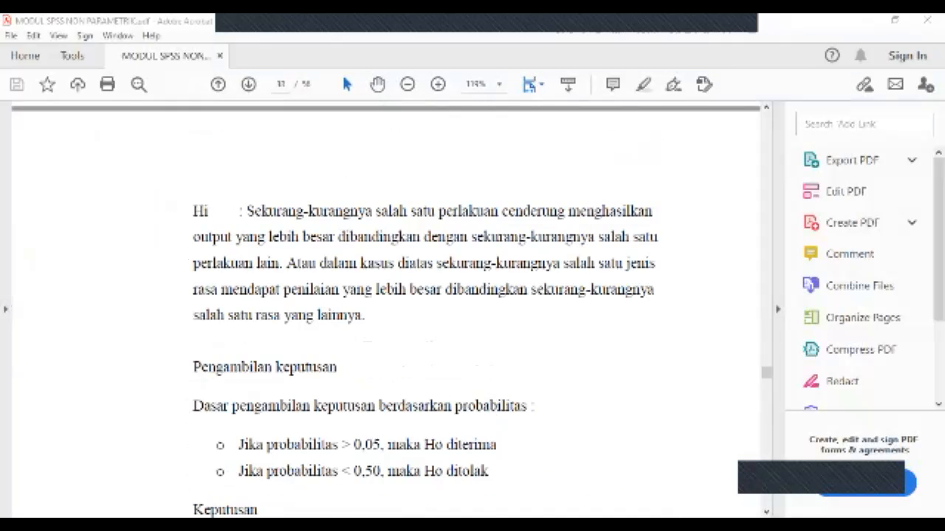
{"action": "scroll", "coordinate": [432, 310], "scroll_direction": "down", "scroll_amount": 4}
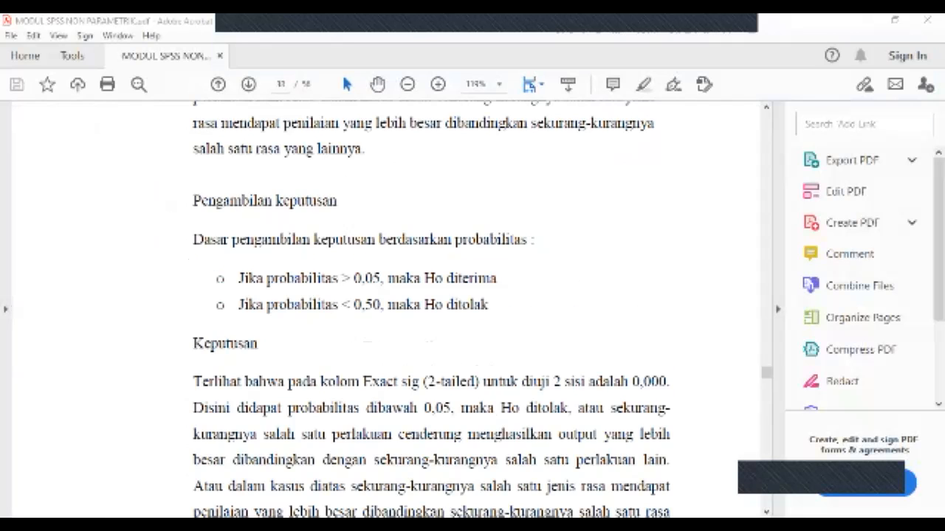
{"action": "scroll", "coordinate": [431, 310], "scroll_direction": "down", "scroll_amount": 2}
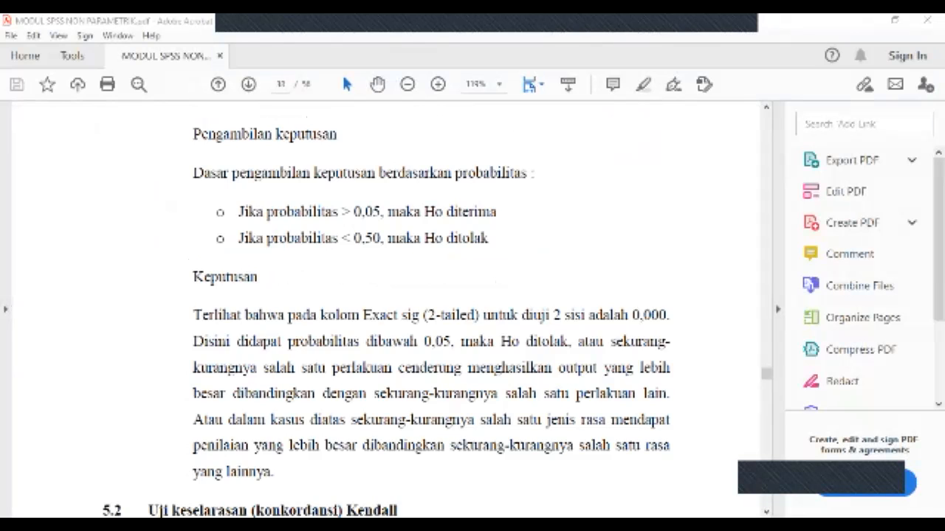
Go back to the biscuit rating table and compare the consumers' scores for the four flavours with the conclusion.
{"action": "scroll", "coordinate": [384, 310], "scroll_direction": "up", "scroll_amount": 10}
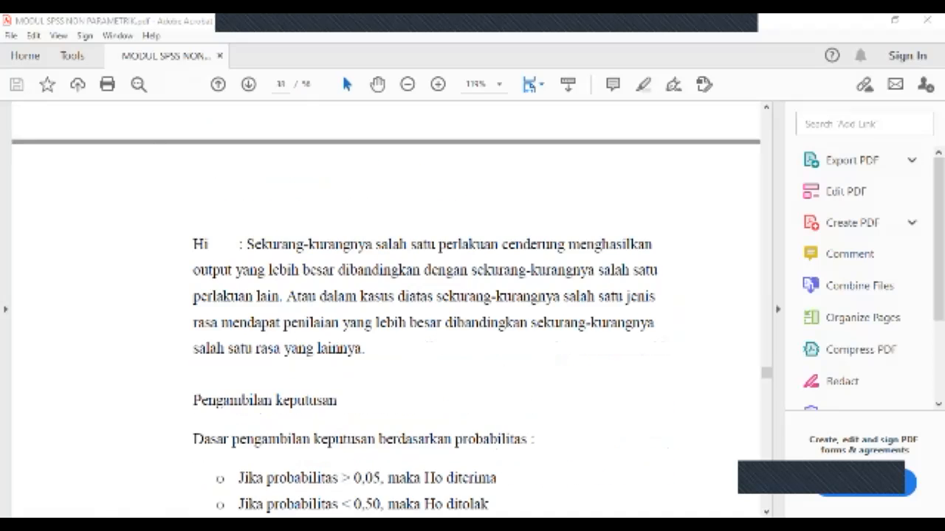
{"action": "scroll", "coordinate": [384, 310], "scroll_direction": "up", "scroll_amount": 12}
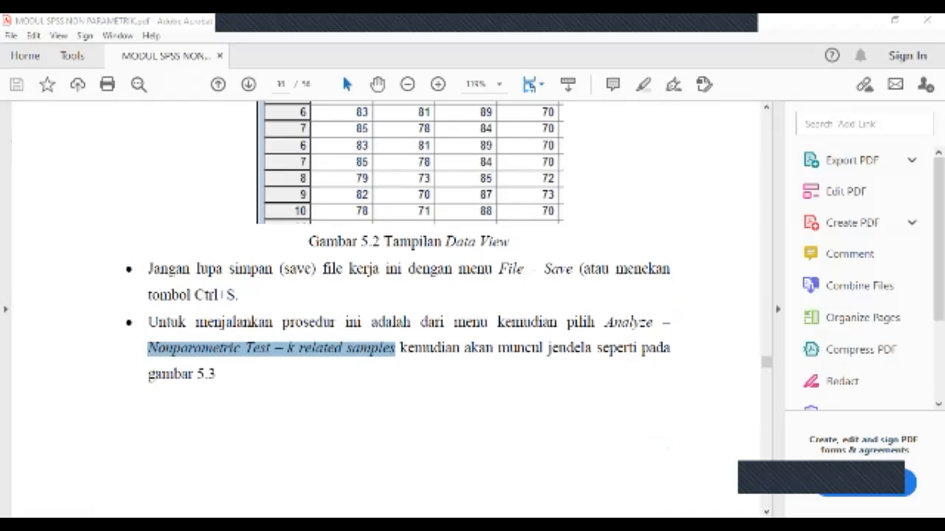
{"action": "scroll", "coordinate": [384, 310], "scroll_direction": "up", "scroll_amount": 8}
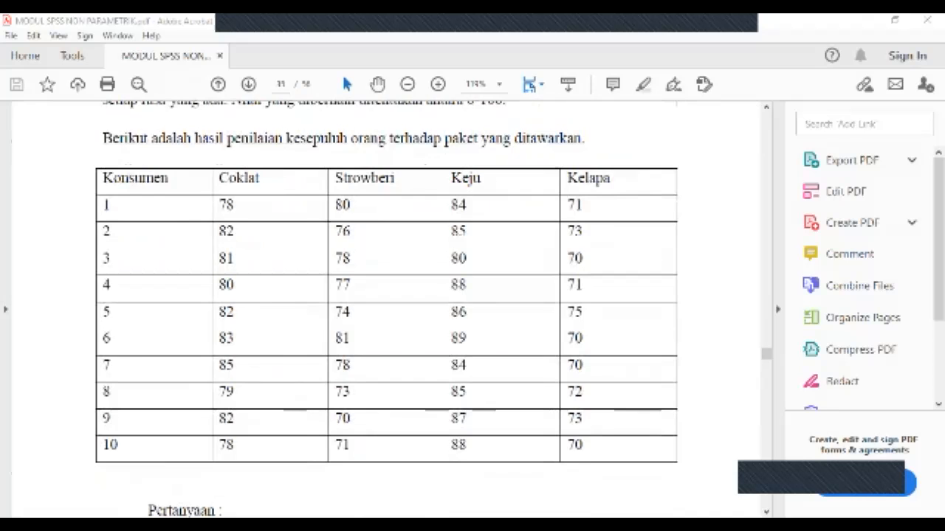
{"action": "scroll", "coordinate": [388, 310], "scroll_direction": "down", "scroll_amount": 1}
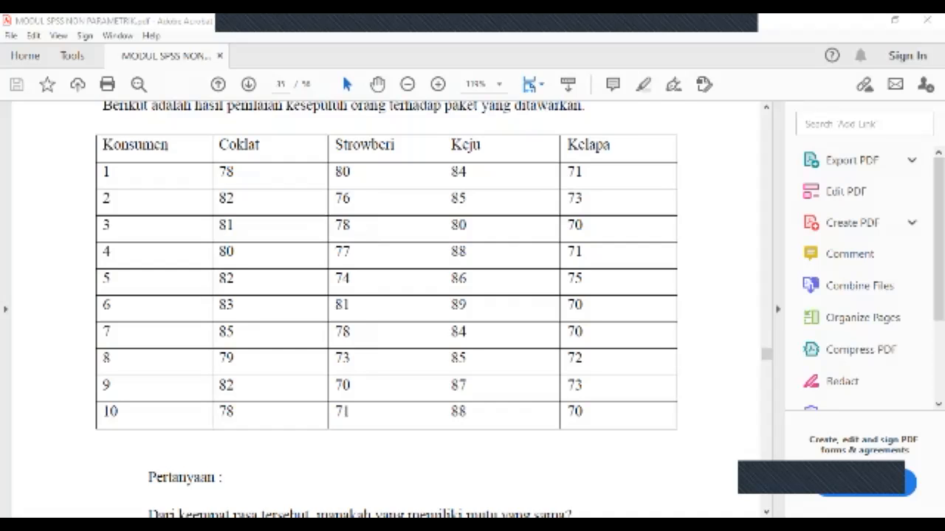
Go to section 5.2 on the Kendall concordance test and read its introduction and the example problem in 5.2.1.
{"action": "scroll", "coordinate": [383, 310], "scroll_direction": "down", "scroll_amount": 15}
{"action": "scroll", "coordinate": [384, 310], "scroll_direction": "down", "scroll_amount": 20}
{"action": "scroll", "coordinate": [383, 310], "scroll_direction": "down", "scroll_amount": 10}
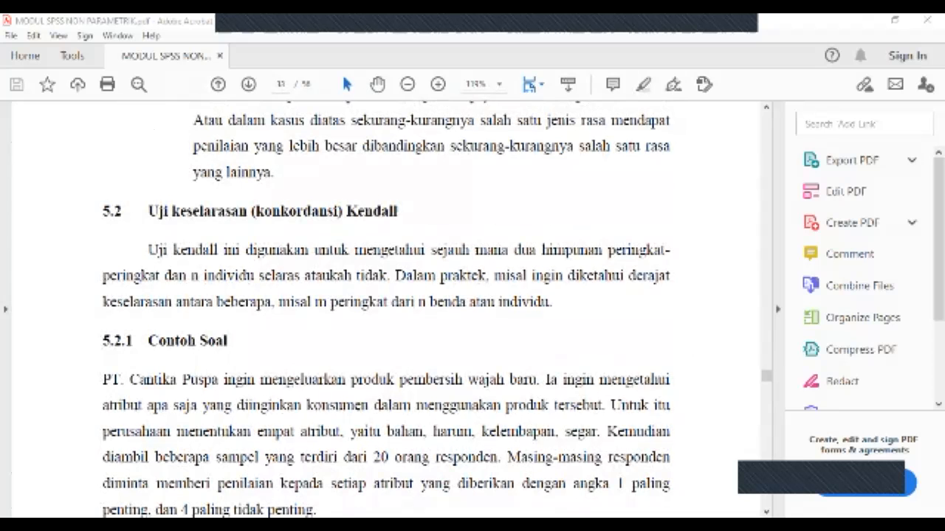
{"action": "scroll", "coordinate": [385, 310], "scroll_direction": "down", "scroll_amount": 2}
{"action": "scroll", "coordinate": [385, 310], "scroll_direction": "down", "scroll_amount": 5}
{"action": "scroll", "coordinate": [385, 310], "scroll_direction": "up", "scroll_amount": 5}
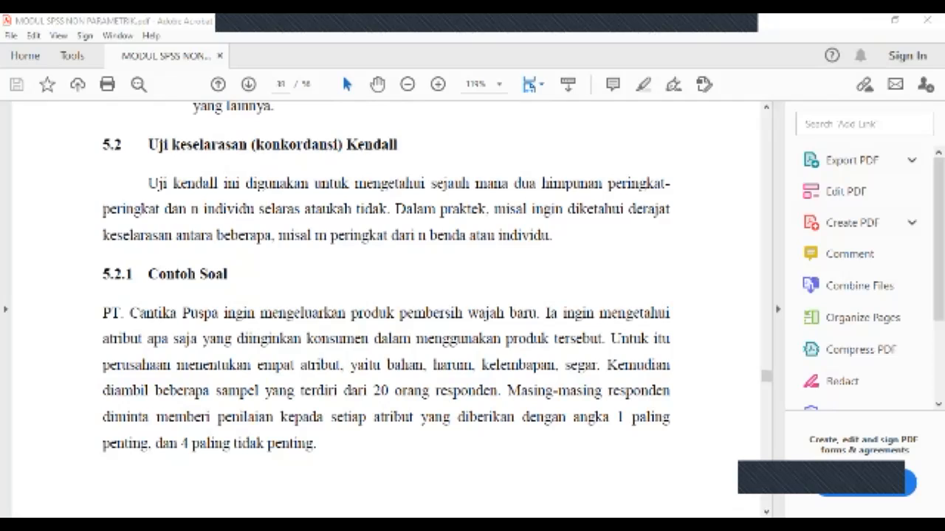
{"action": "scroll", "coordinate": [384, 296], "scroll_direction": "down", "scroll_amount": 2}
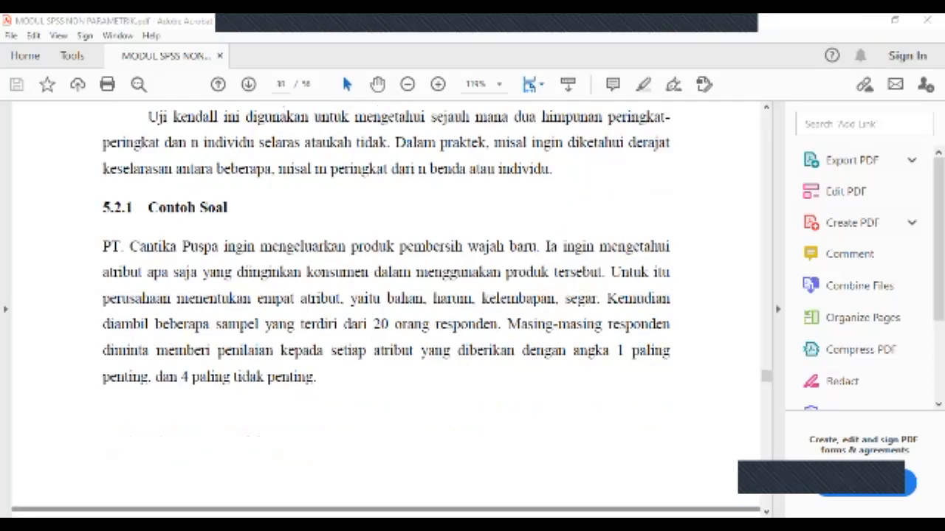
Examine the data table of the 20 consumers' rankings for Bahan, Harum, Kelembapan and Segar.
{"action": "scroll", "coordinate": [384, 295], "scroll_direction": "down", "scroll_amount": 4}
{"action": "scroll", "coordinate": [384, 295], "scroll_direction": "down", "scroll_amount": 8}
{"action": "scroll", "coordinate": [384, 295], "scroll_direction": "down", "scroll_amount": 2}
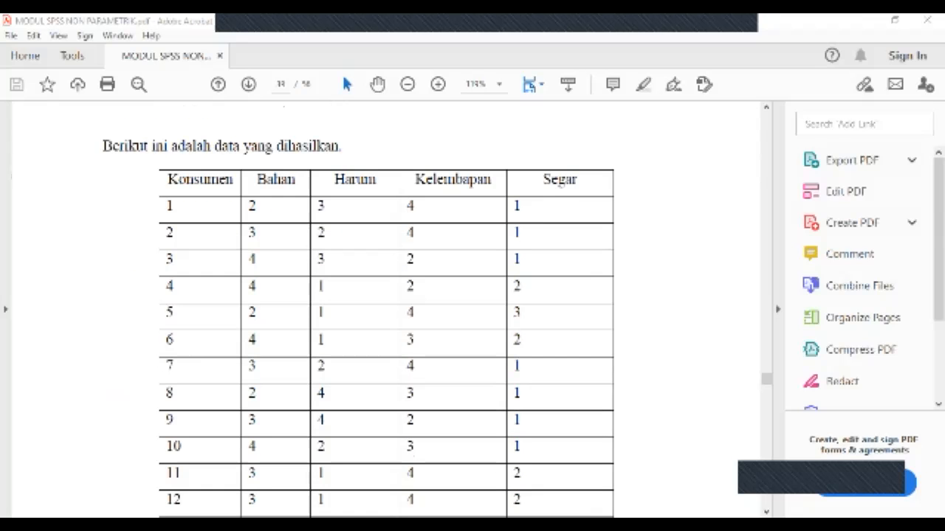
{"action": "scroll", "coordinate": [383, 296], "scroll_direction": "down", "scroll_amount": 1}
{"action": "scroll", "coordinate": [383, 296], "scroll_direction": "down", "scroll_amount": 8}
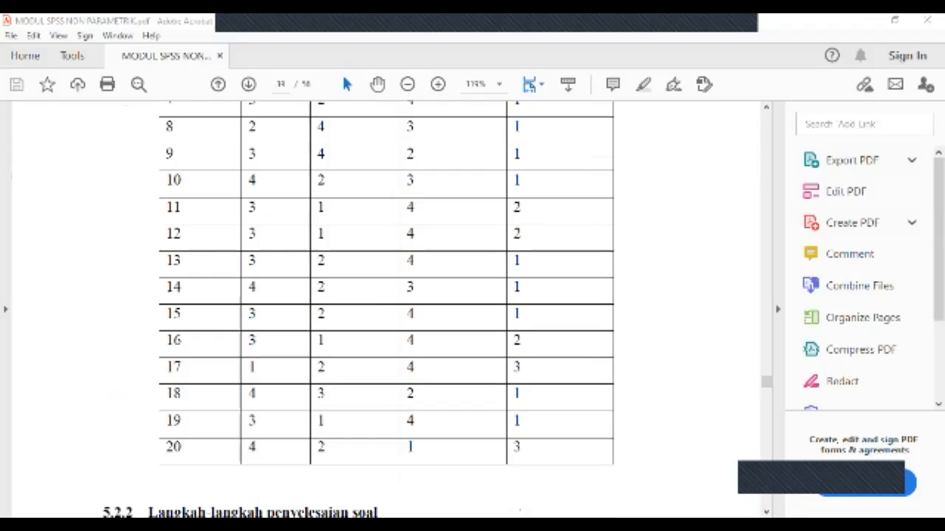
{"action": "scroll", "coordinate": [384, 295], "scroll_direction": "up", "scroll_amount": 5}
{"action": "scroll", "coordinate": [384, 295], "scroll_direction": "up", "scroll_amount": 4}
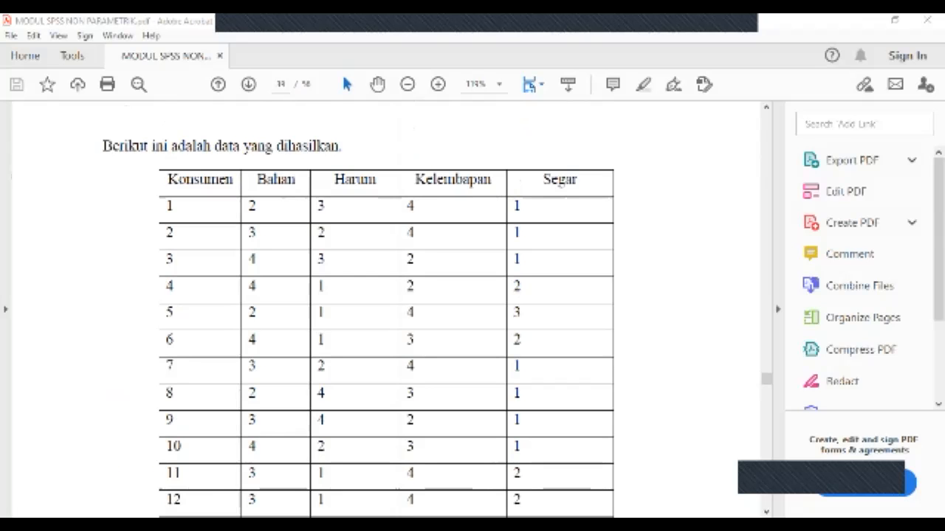
Return to the 5.2.1 problem text and select the rating-scale wording, from 1 as most important to 4 as least important.
{"action": "scroll", "coordinate": [385, 310], "scroll_direction": "up", "scroll_amount": 3}
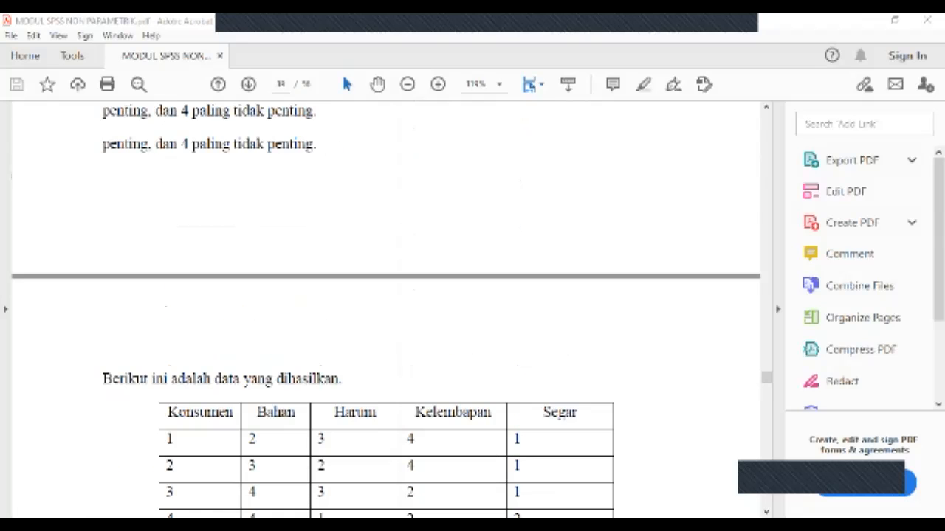
{"action": "scroll", "coordinate": [386, 310], "scroll_direction": "up", "scroll_amount": 2}
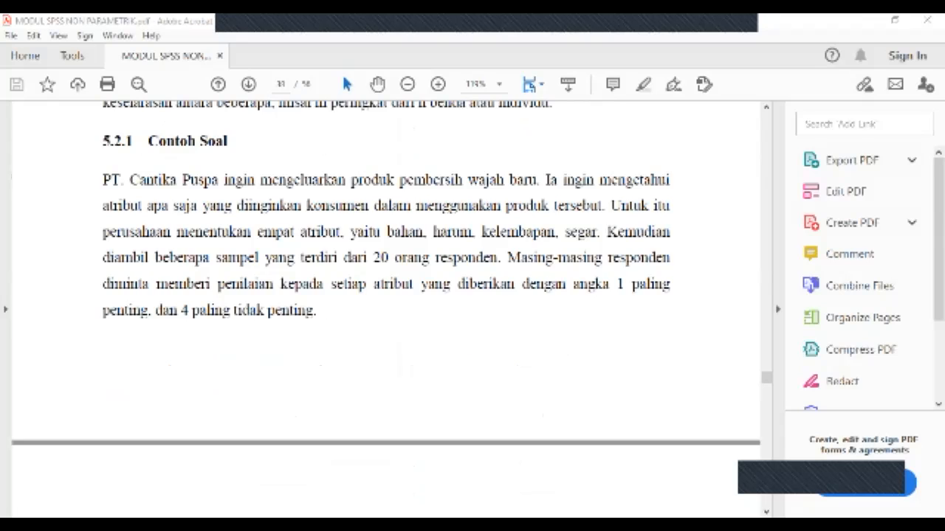
{"action": "left_click_drag", "start_coordinate": [281, 284], "coordinate": [316, 310]}
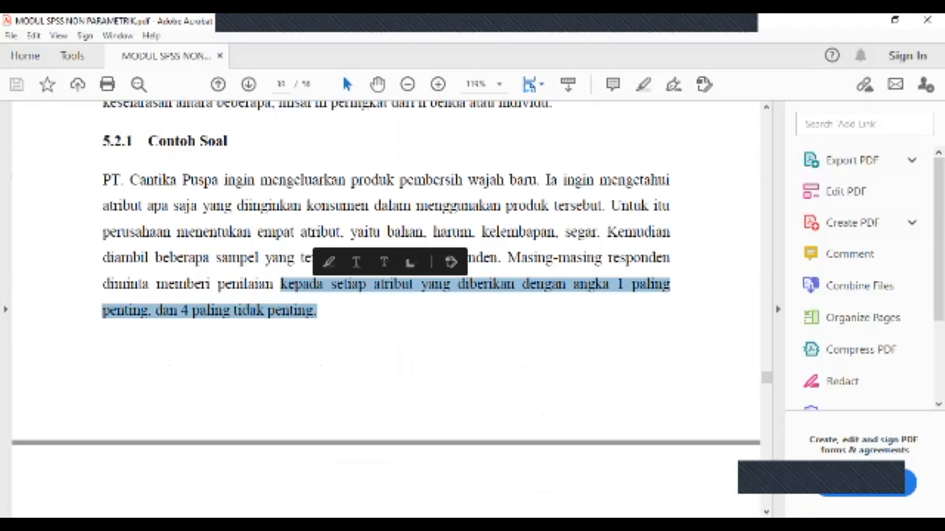
{"action": "double_click", "coordinate": [308, 311]}
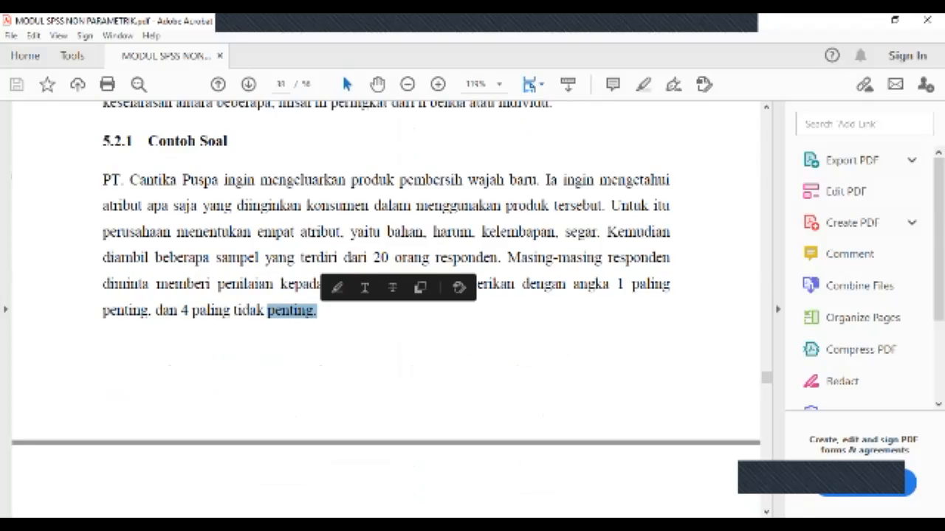
{"action": "left_click", "coordinate": [324, 315]}
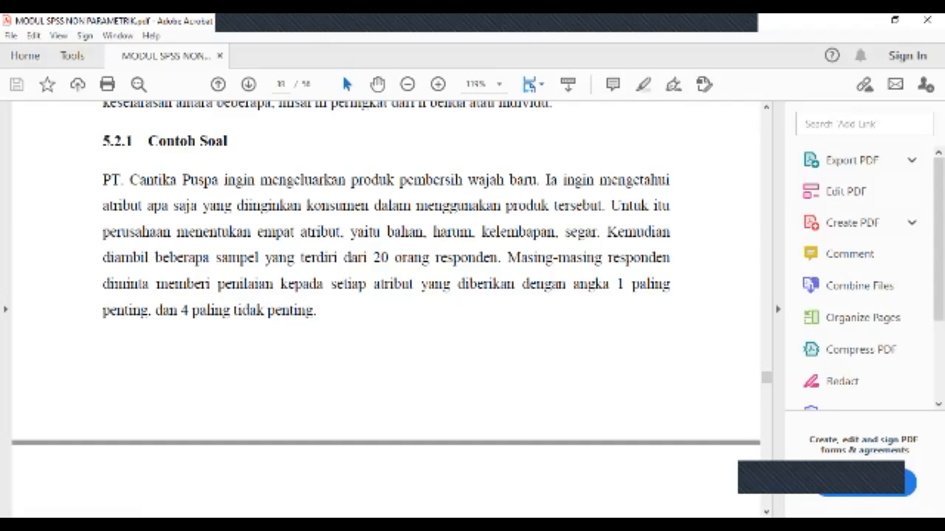
{"action": "left_click_drag", "start_coordinate": [618, 285], "coordinate": [670, 285]}
{"action": "scroll", "coordinate": [386, 309], "scroll_direction": "down", "scroll_amount": 2}
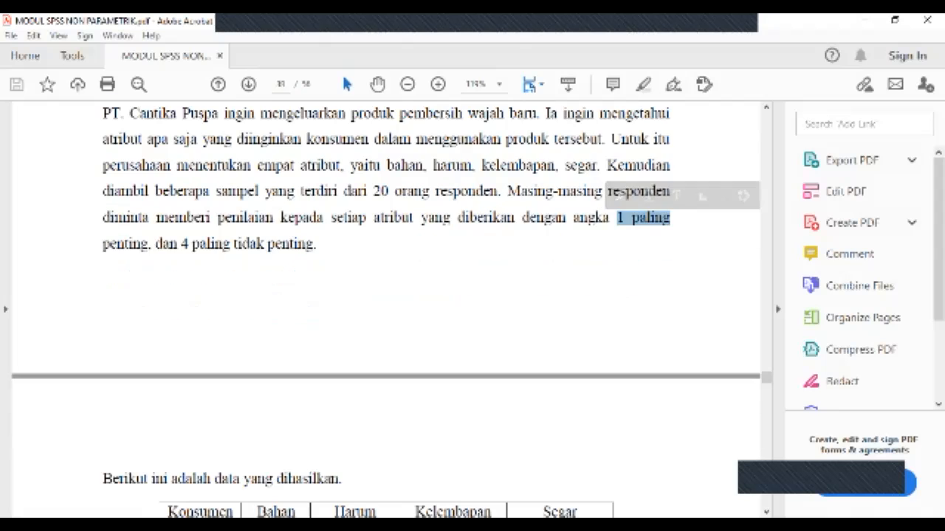
{"action": "left_click_drag", "start_coordinate": [192, 244], "coordinate": [265, 244]}
Read through the 5.2.2 solution steps, covering the variable setup, data entry, Kendall's W settings and output tables.
{"action": "scroll", "coordinate": [265, 244], "scroll_direction": "down", "scroll_amount": 5}
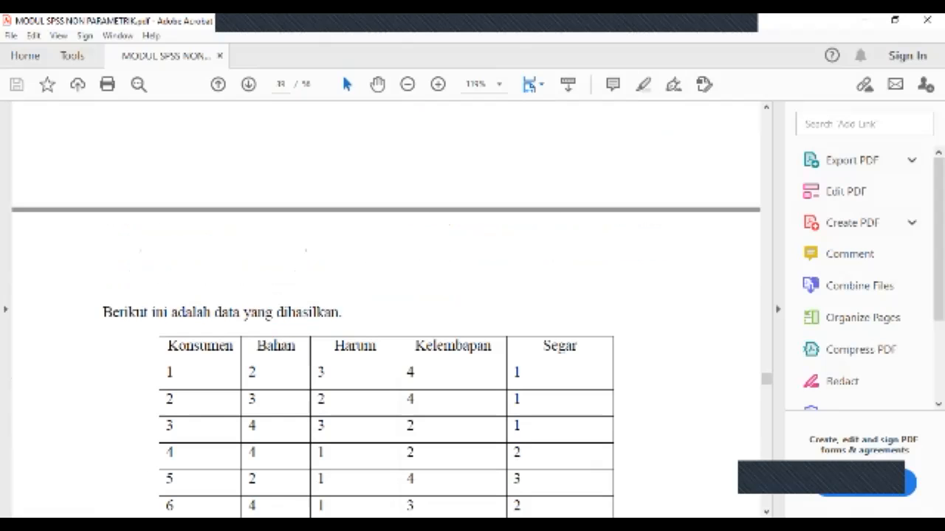
{"action": "scroll", "coordinate": [386, 310], "scroll_direction": "down", "scroll_amount": 19}
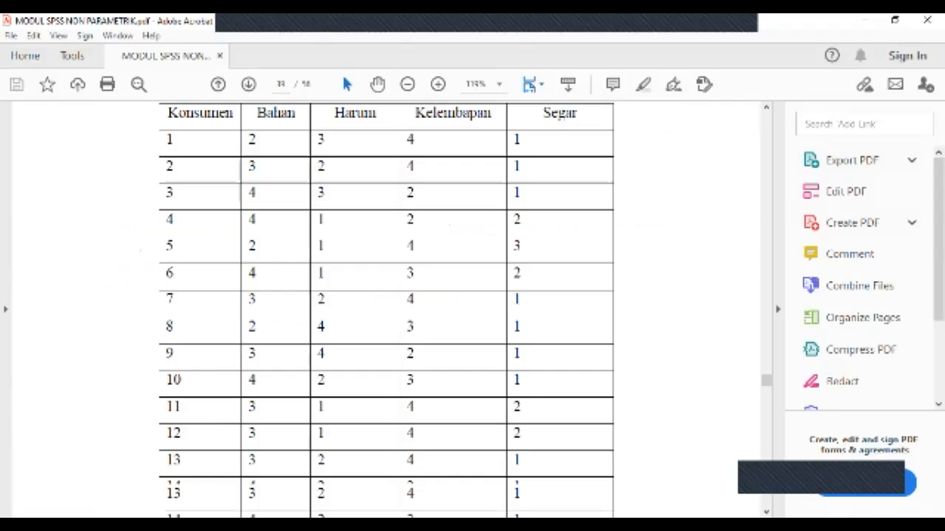
{"action": "scroll", "coordinate": [386, 310], "scroll_direction": "down", "scroll_amount": 12}
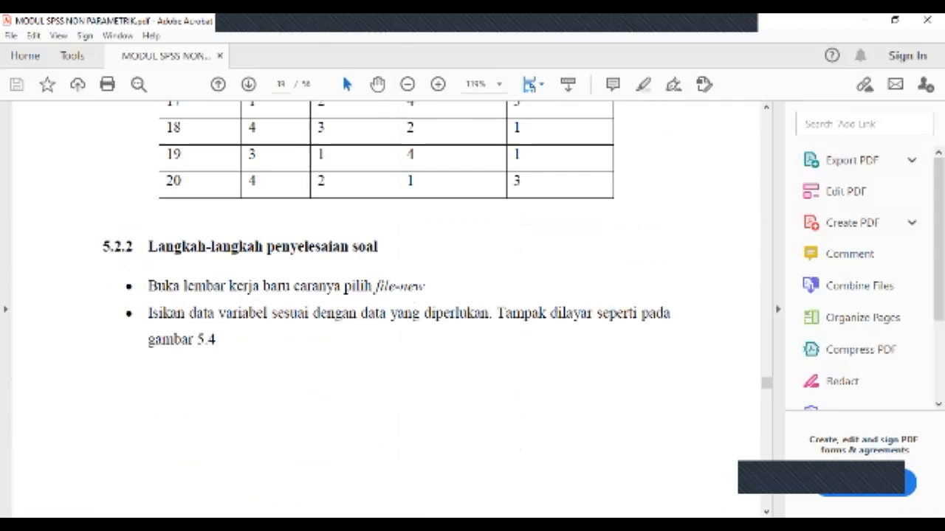
{"action": "scroll", "coordinate": [386, 310], "scroll_direction": "down", "scroll_amount": 9}
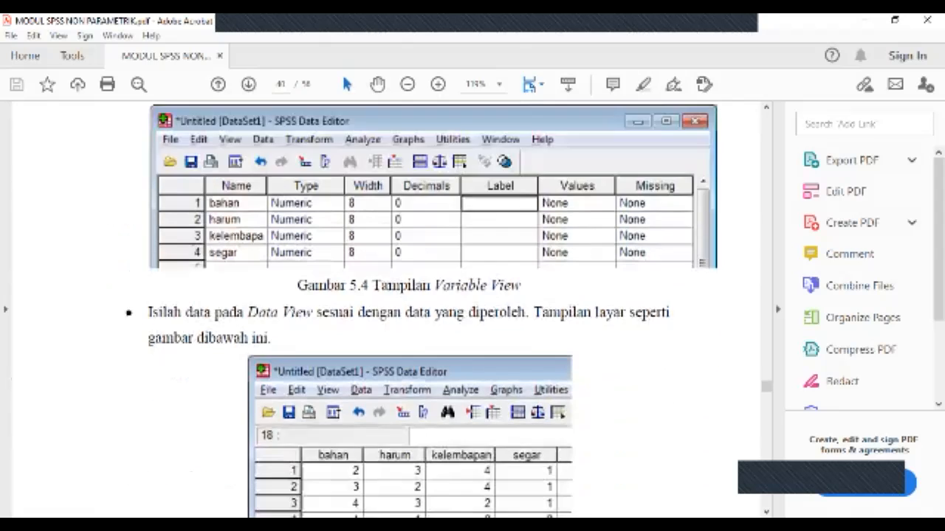
{"action": "scroll", "coordinate": [386, 310], "scroll_direction": "down", "scroll_amount": 20}
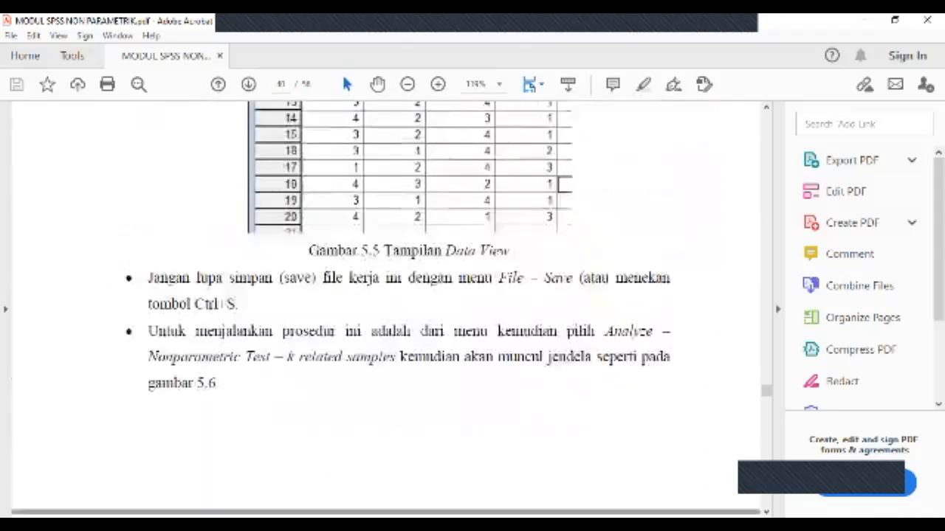
{"action": "scroll", "coordinate": [386, 310], "scroll_direction": "down", "scroll_amount": 2}
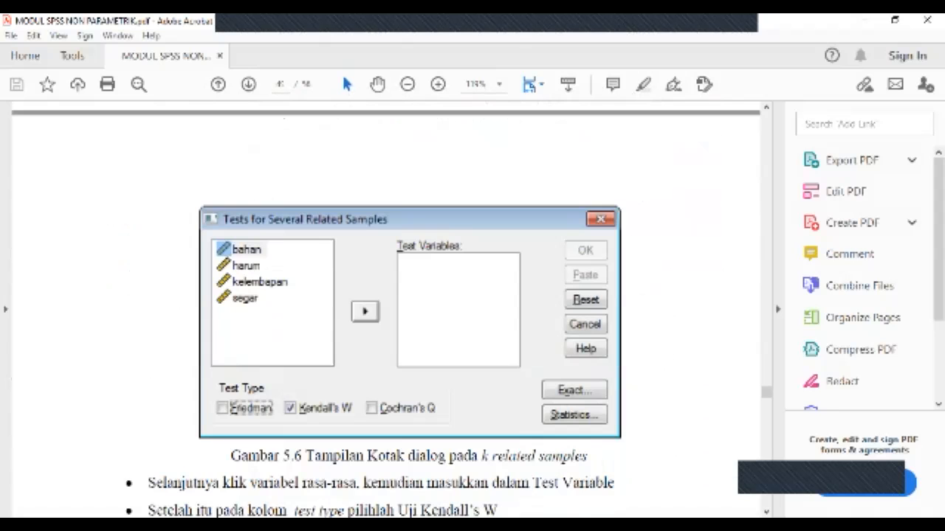
{"action": "scroll", "coordinate": [386, 310], "scroll_direction": "down", "scroll_amount": 20}
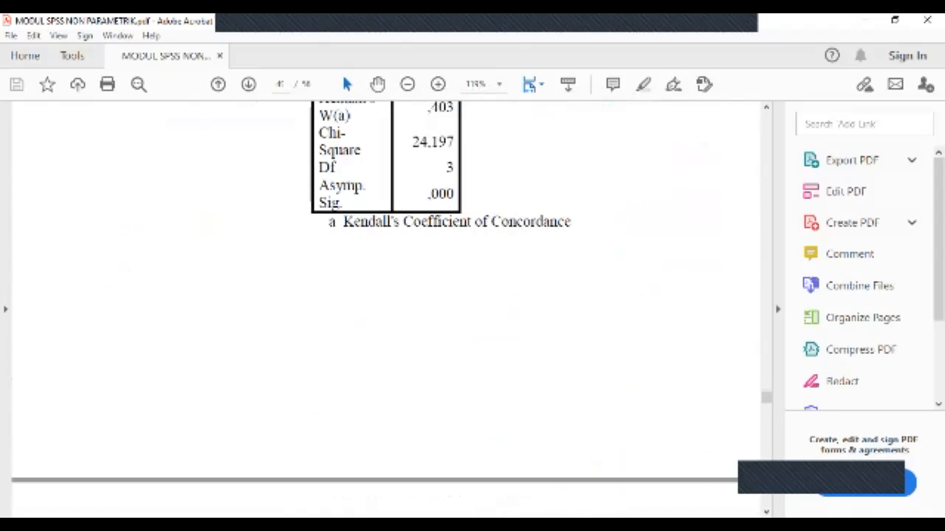
{"action": "scroll", "coordinate": [386, 310], "scroll_direction": "down", "scroll_amount": 8}
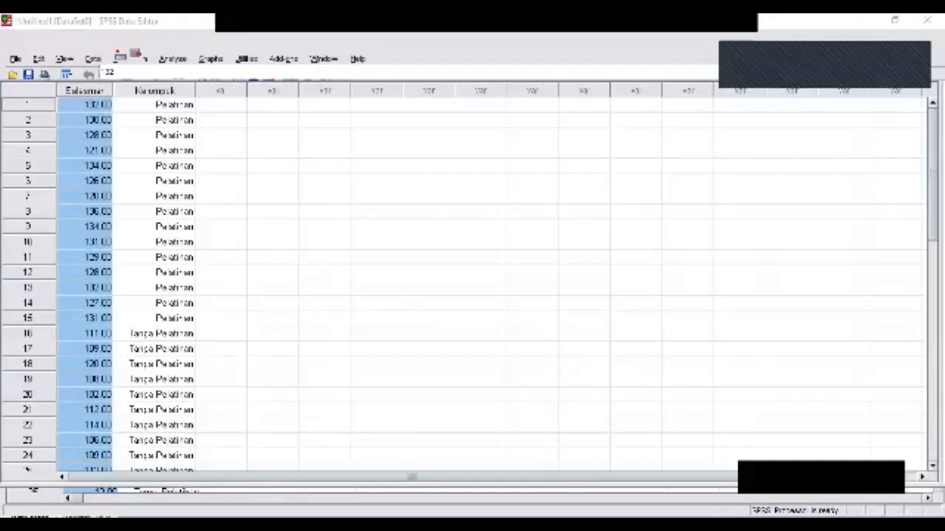
Switch to the empty dataset in SPSS and define the first two variables as Bahan and Keharuman.
{"action": "left_click", "coordinate": [480, 242]}
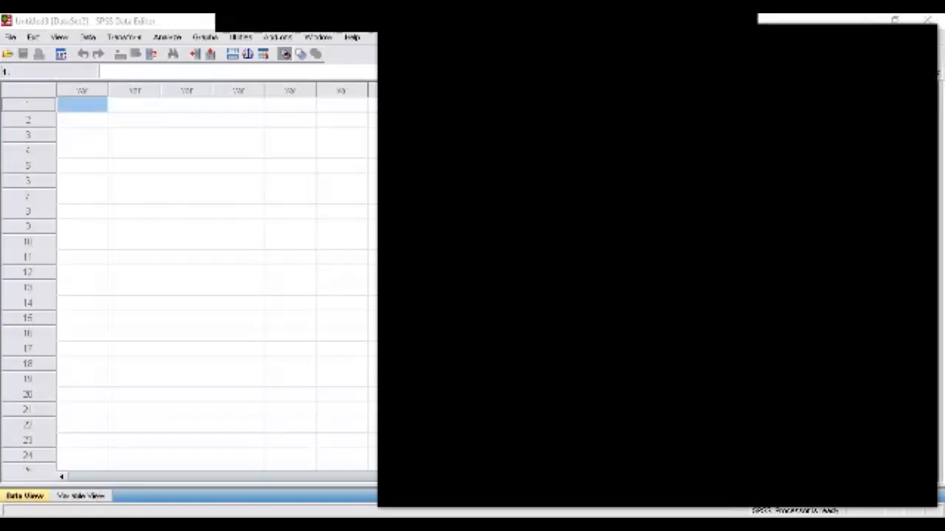
{"action": "left_click", "coordinate": [81, 496]}
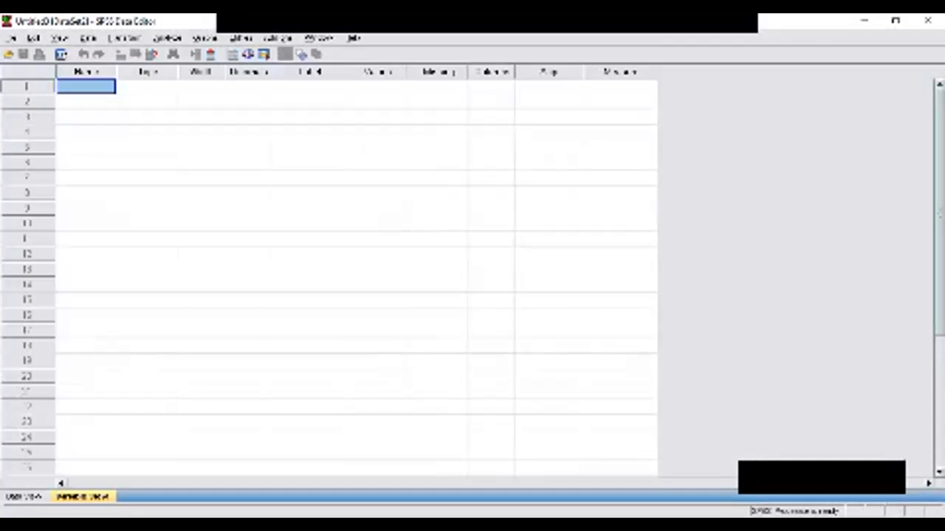
{"action": "type", "text": "Bahan"}
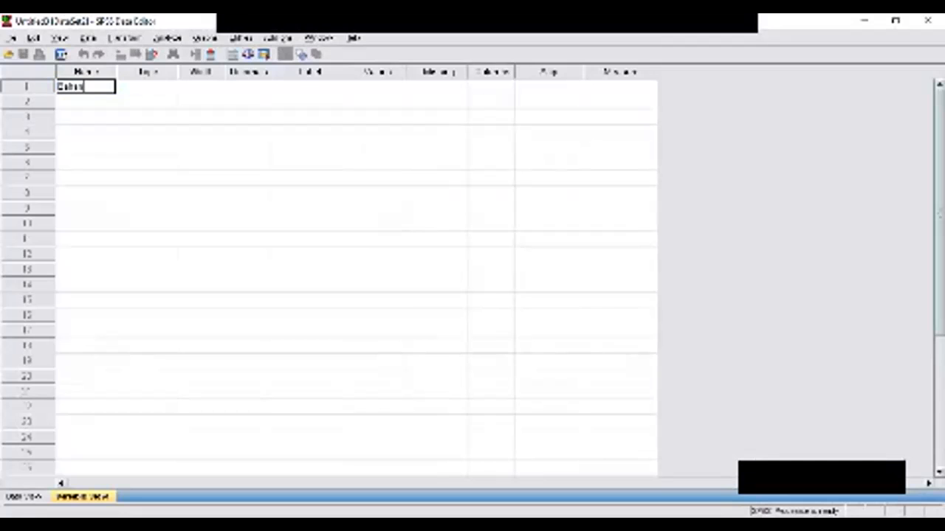
{"action": "key", "text": "Return"}
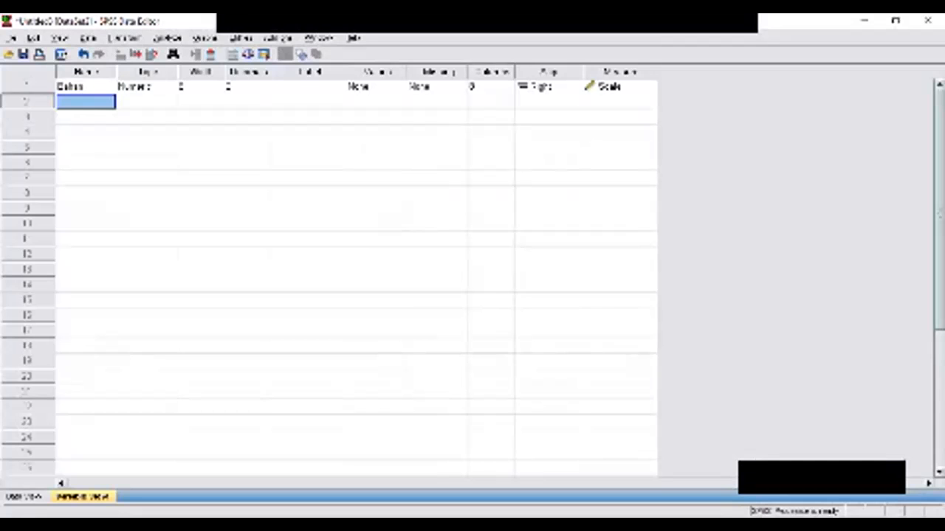
{"action": "key", "text": "alt+Tab"}
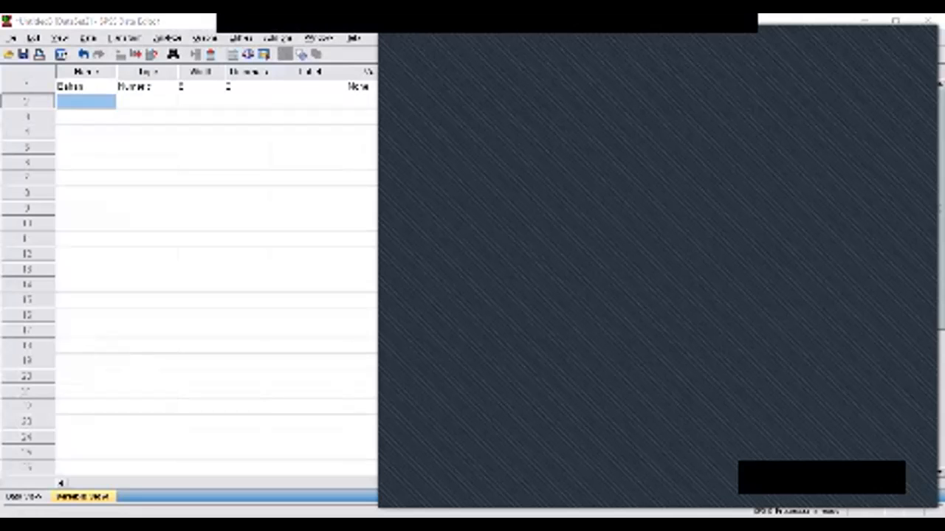
{"action": "key", "text": "alt+Tab"}
{"action": "type", "text": "Kekuatan"}
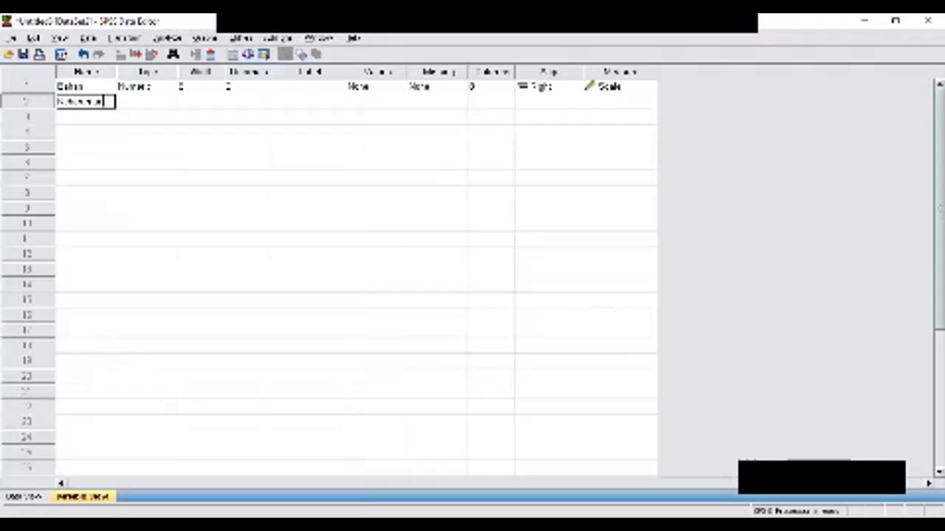
{"action": "key", "text": "Return"}
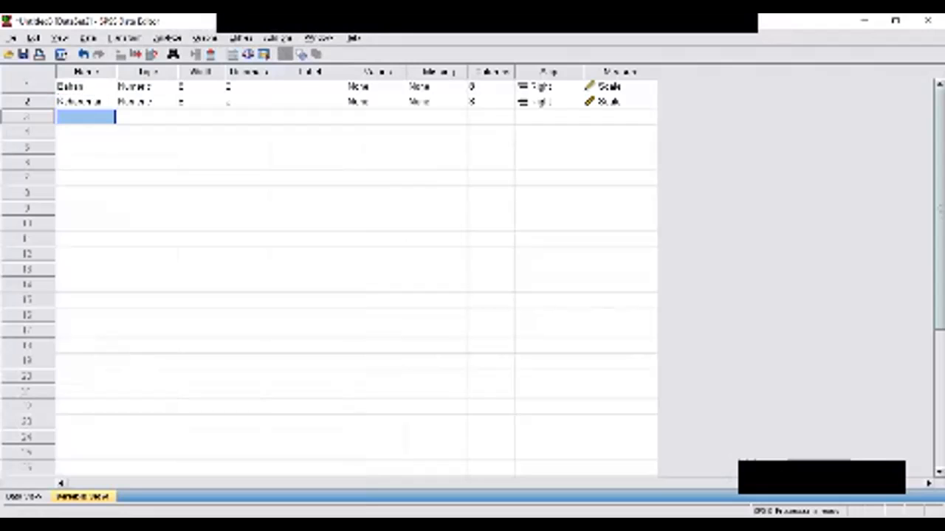
Define the third variable as Kelembaban.
{"action": "key", "text": "alt+Tab"}
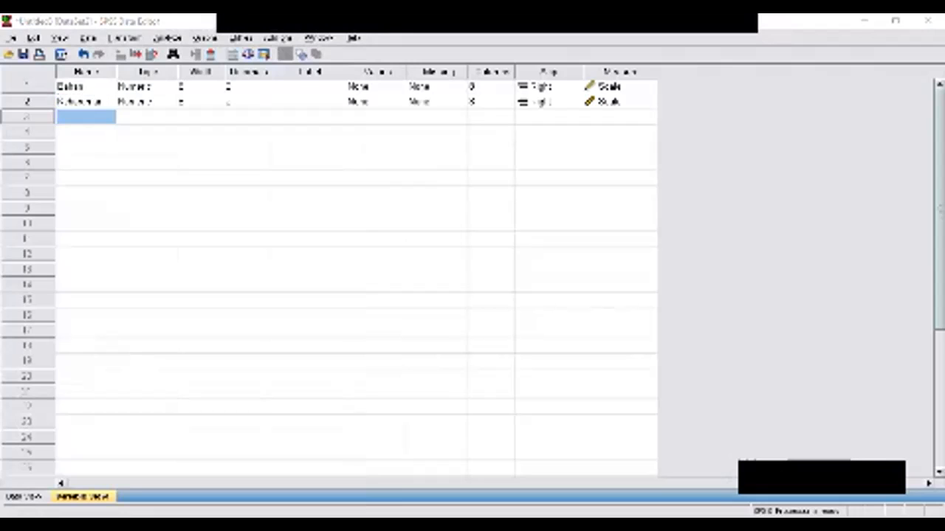
{"action": "key", "text": "alt+Tab"}
{"action": "type", "text": "Ke"}
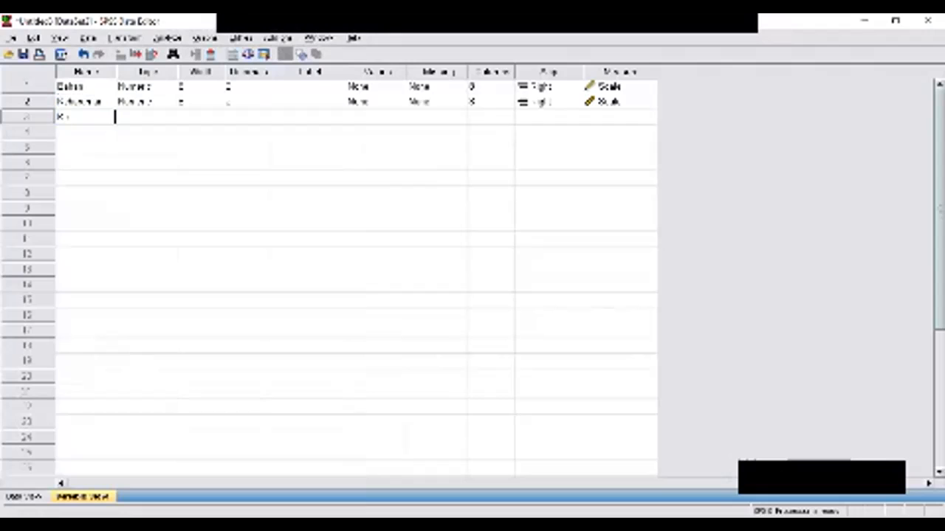
{"action": "type", "text": "lembab"}
{"action": "key", "text": "Return"}
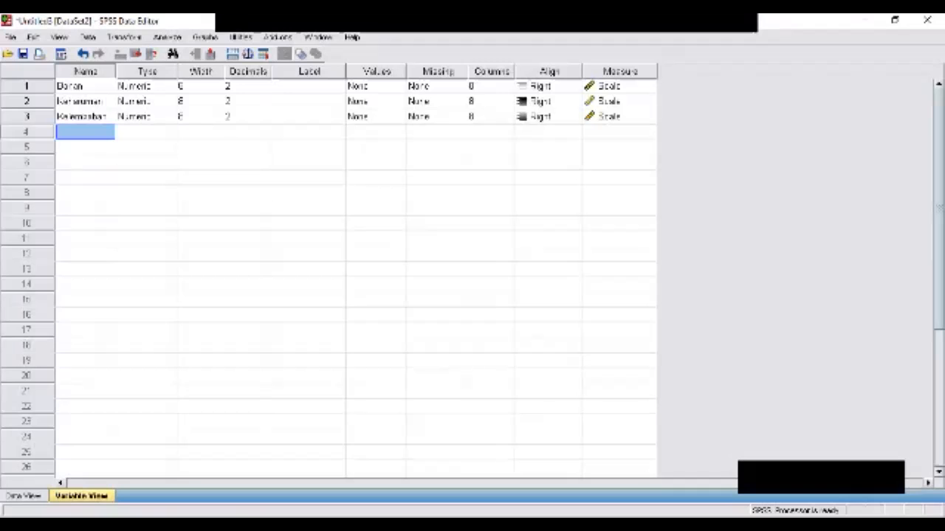
Define the fourth variable as Kesegaran and paste the 20 respondents' rankings into the four data columns from case 1.
{"action": "type", "text": "Kecepata"}
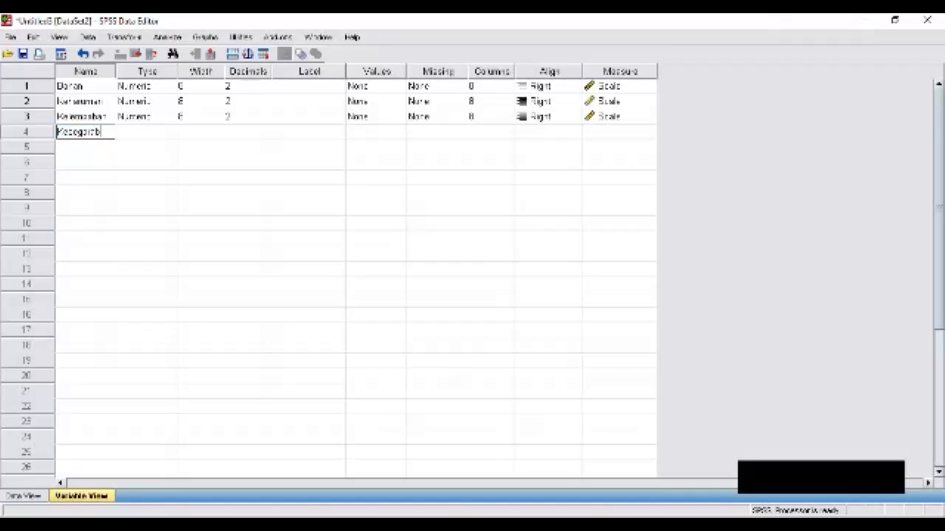
{"action": "type", "text": "n"}
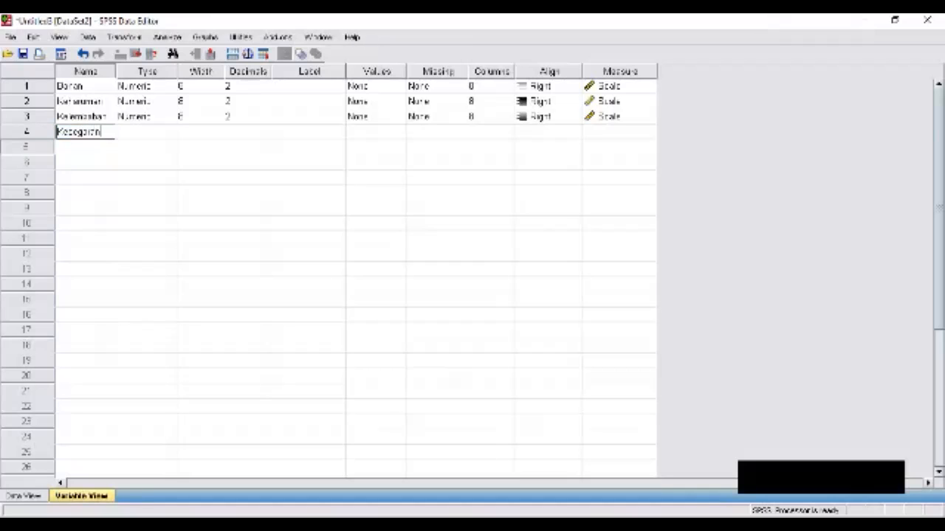
{"action": "key", "text": "Return"}
{"action": "key", "text": "ctrl+t"}
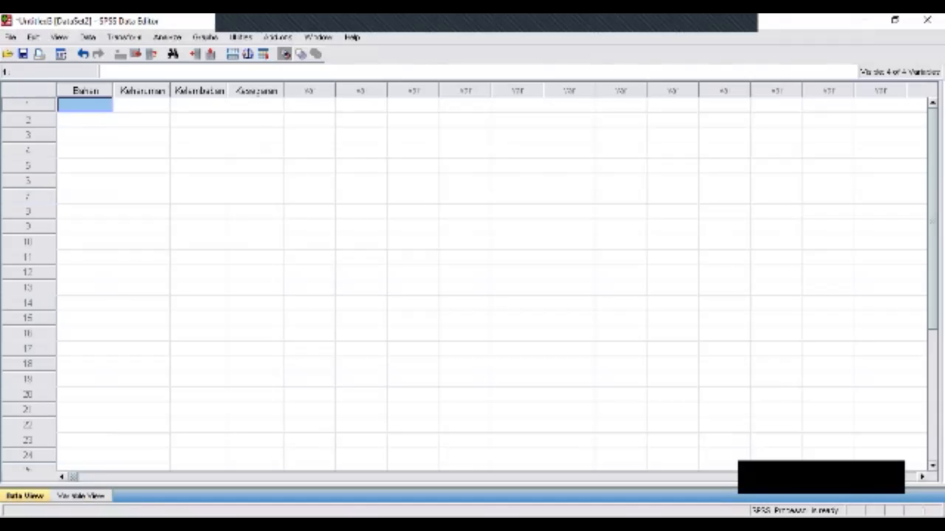
{"action": "key", "text": "ctrl+v"}
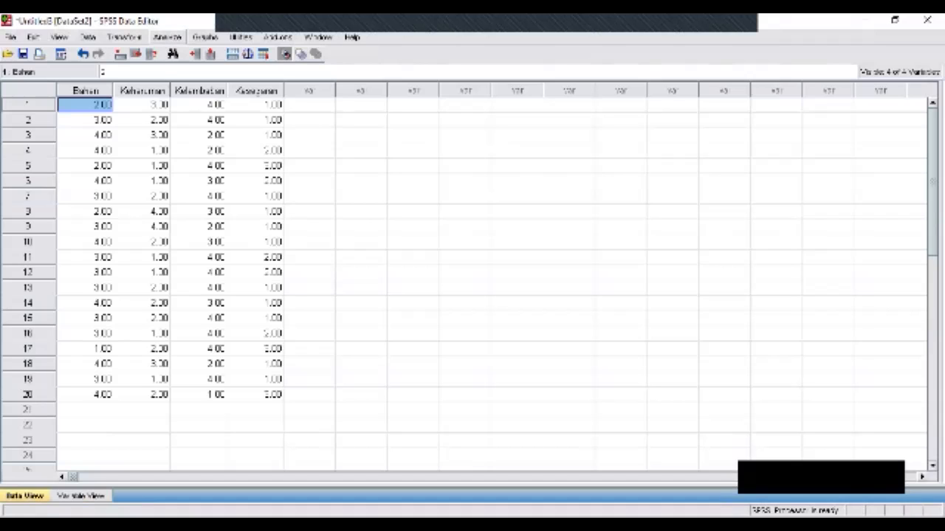
Open the nonparametric K Related Samples test and add Bahan, Keharuman, Kelembaban and Kesegaran as test variables.
{"action": "left_click", "coordinate": [168, 37]}
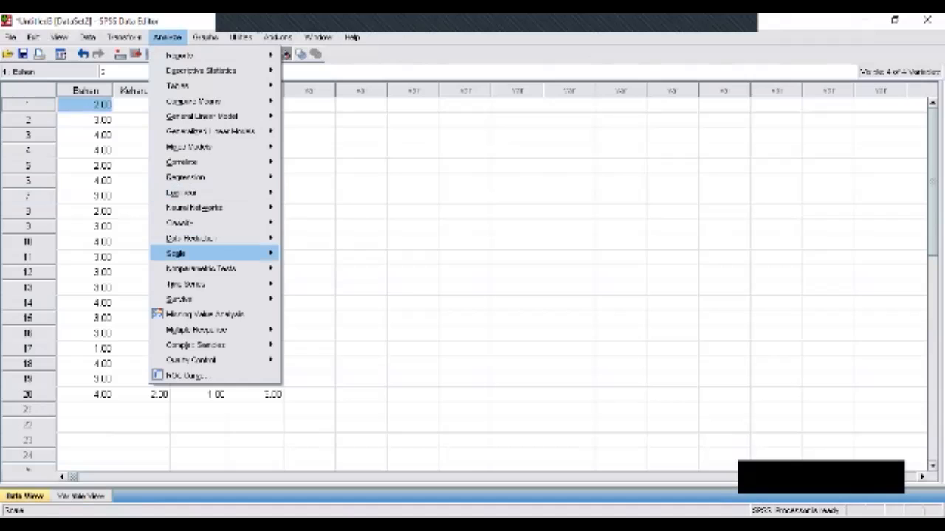
{"action": "mouse_move", "coordinate": [201, 268]}
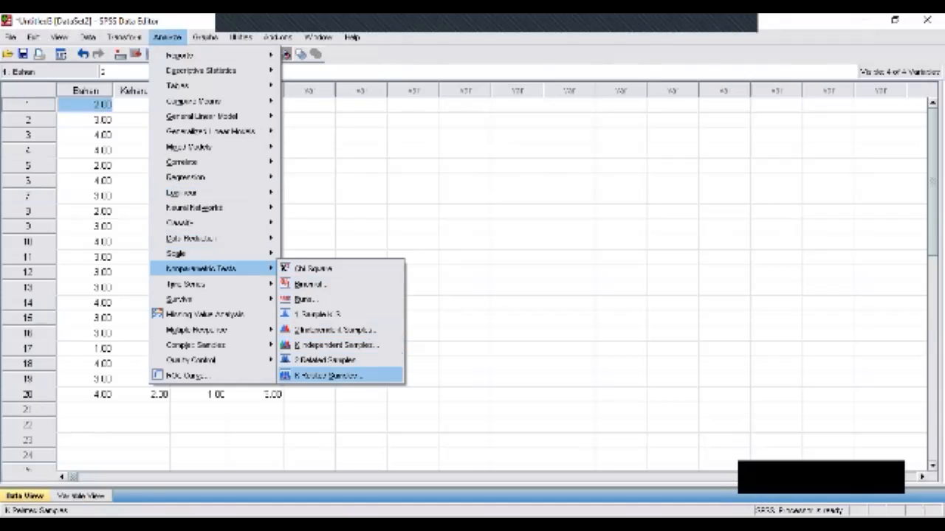
{"action": "left_click", "coordinate": [329, 375]}
{"action": "left_click", "coordinate": [349, 237], "text": "shift"}
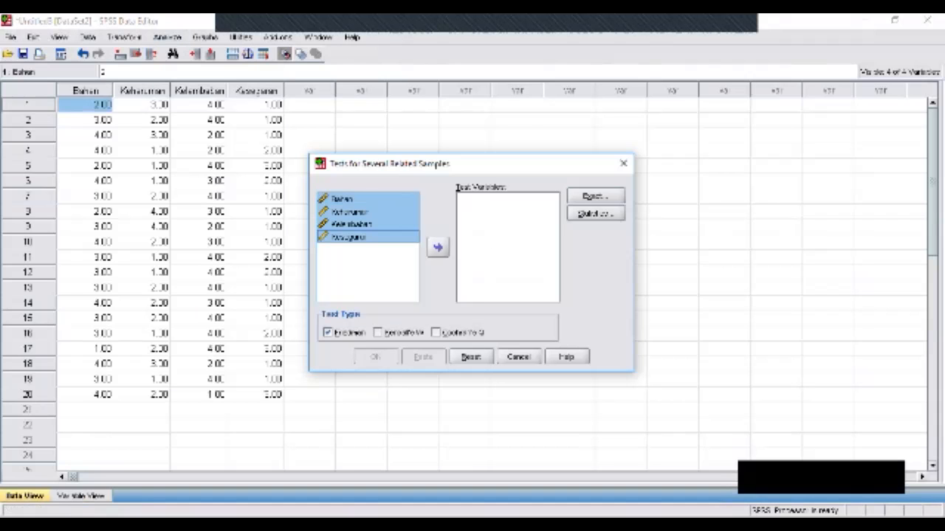
{"action": "left_click", "coordinate": [437, 247]}
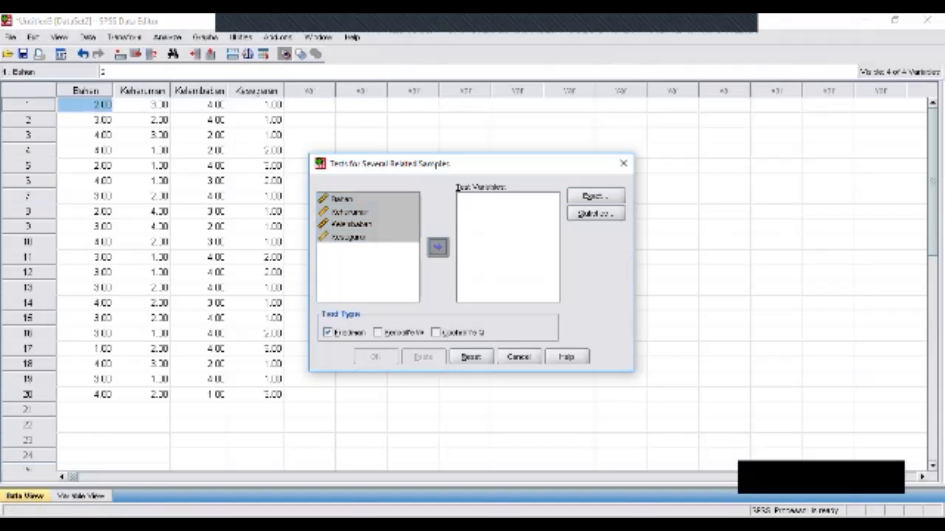
Choose Kendall's W instead of Friedman as the test type and run the test.
{"action": "left_click", "coordinate": [378, 332]}
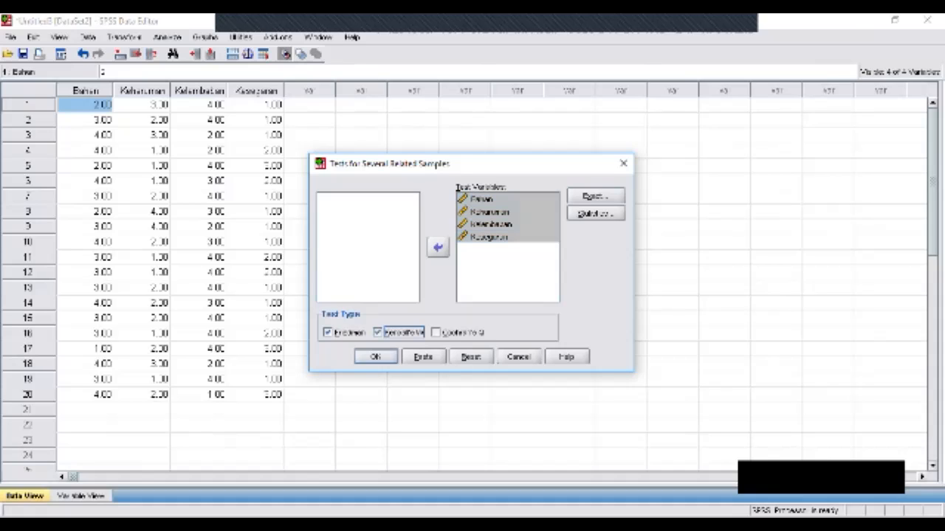
{"action": "left_click", "coordinate": [328, 332]}
{"action": "left_click", "coordinate": [376, 357]}
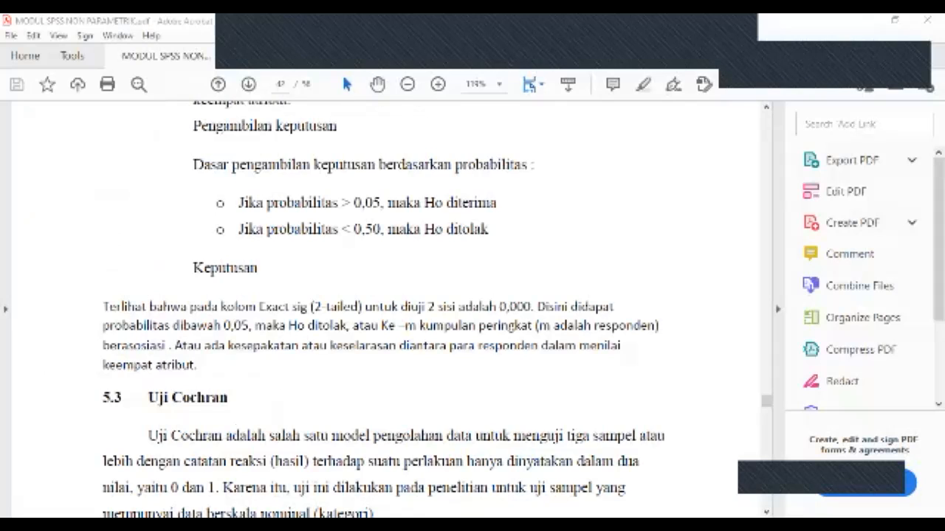
Review Kendall's decision rule and hypotheses in the PDF module, selecting the 0,50 threshold and the phrase "kesepakatan atau keselarasan".
{"action": "double_click", "coordinate": [367, 230]}
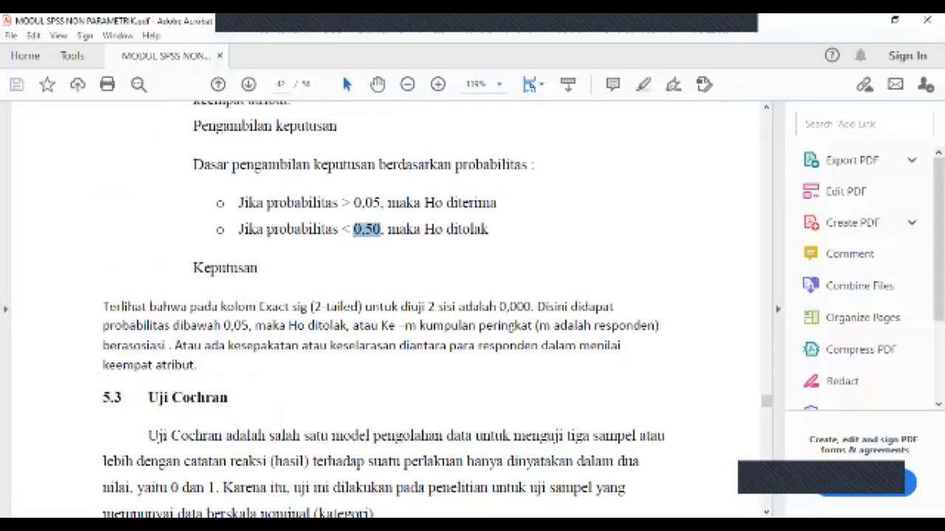
{"action": "scroll", "coordinate": [384, 310], "scroll_direction": "down", "scroll_amount": 1}
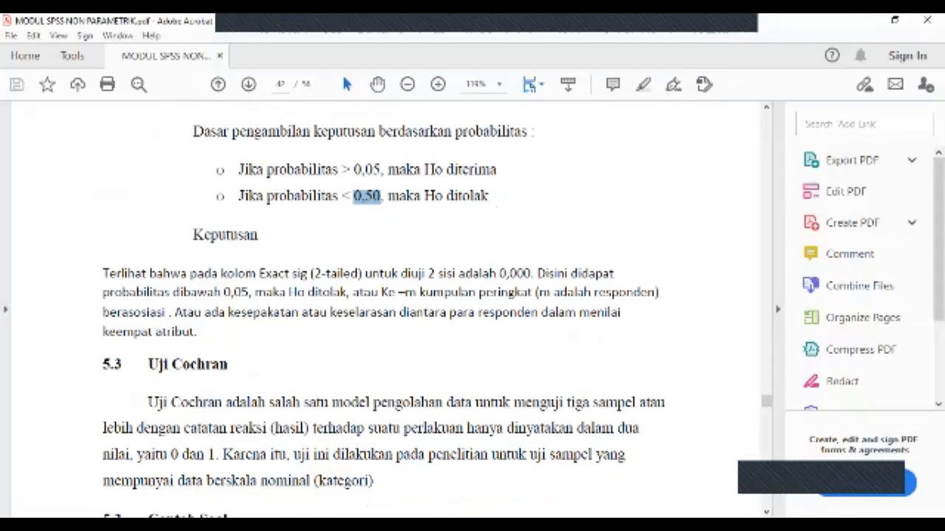
{"action": "scroll", "coordinate": [384, 310], "scroll_direction": "up", "scroll_amount": 5}
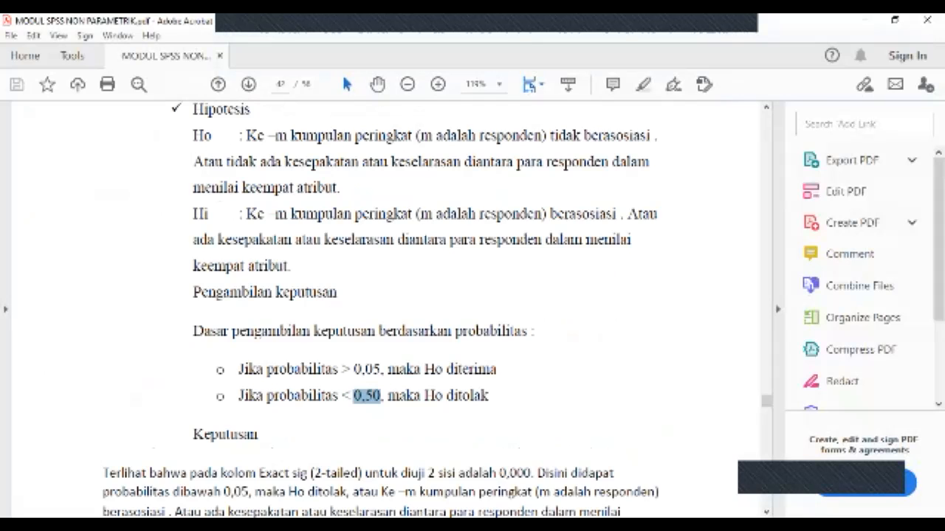
{"action": "scroll", "coordinate": [380, 310], "scroll_direction": "up", "scroll_amount": 2}
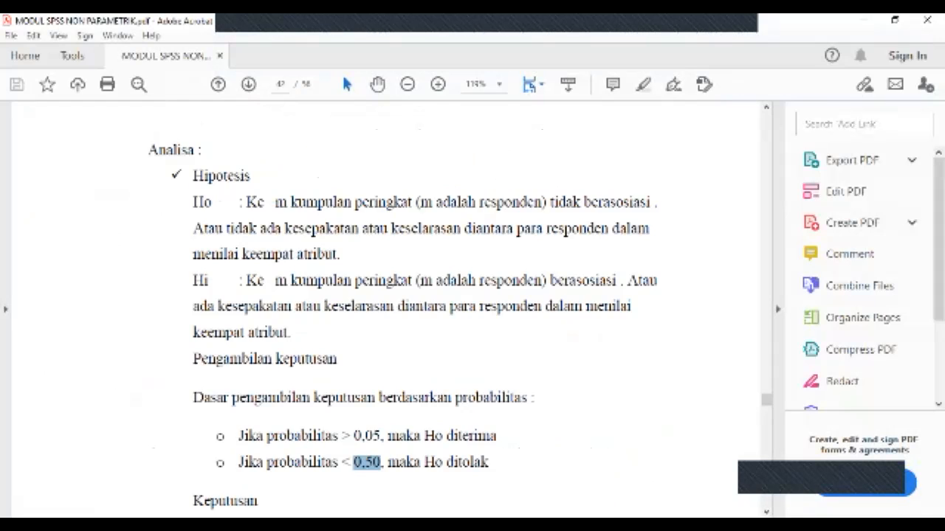
{"action": "left_click_drag", "start_coordinate": [218, 306], "coordinate": [394, 306]}
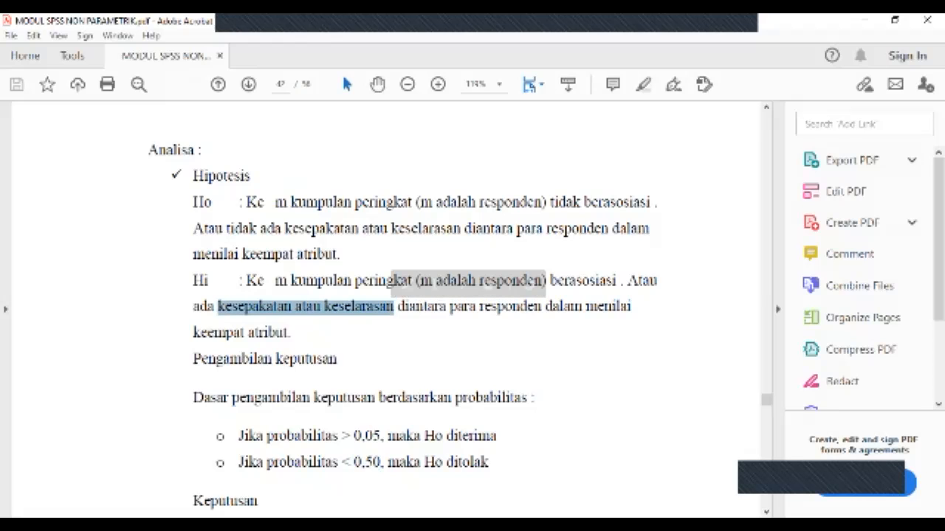
Review the module's Kendall example from the face-wash problem statement through the SPSS steps and output to the decision.
{"action": "scroll", "coordinate": [384, 310], "scroll_direction": "up", "scroll_amount": 15}
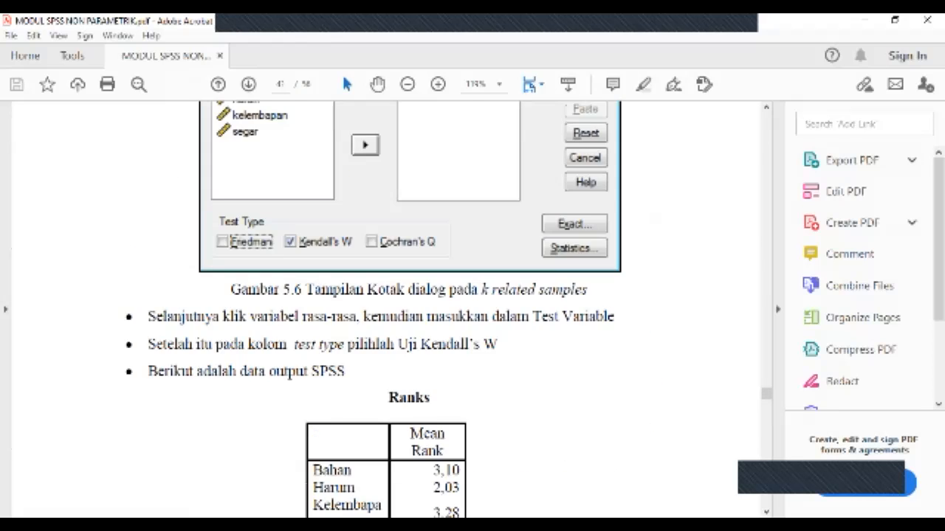
{"action": "scroll", "coordinate": [383, 310], "scroll_direction": "up", "scroll_amount": 15}
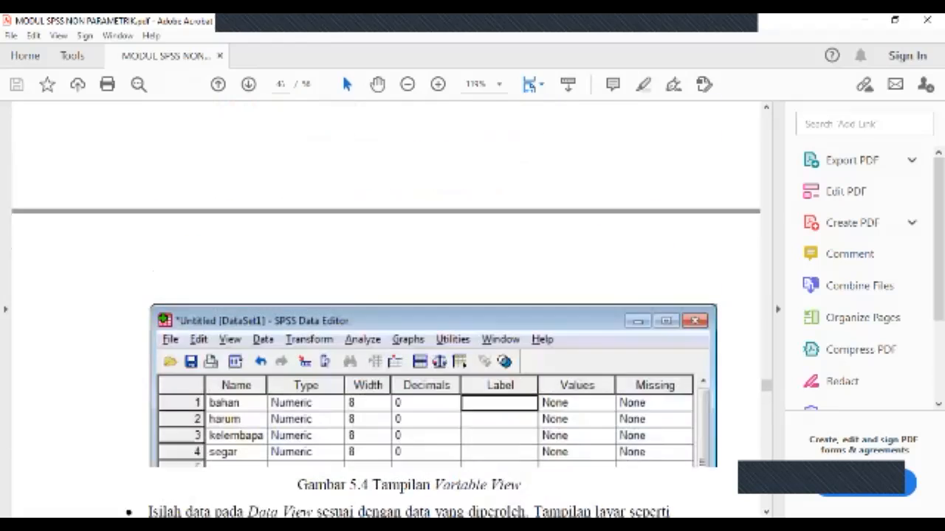
{"action": "scroll", "coordinate": [383, 310], "scroll_direction": "up", "scroll_amount": 10}
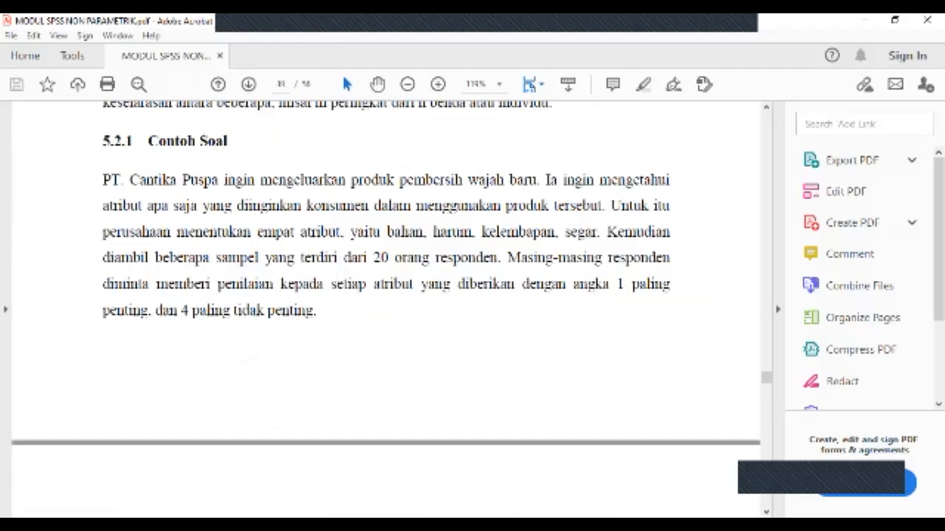
{"action": "scroll", "coordinate": [386, 310], "scroll_direction": "down", "scroll_amount": 10}
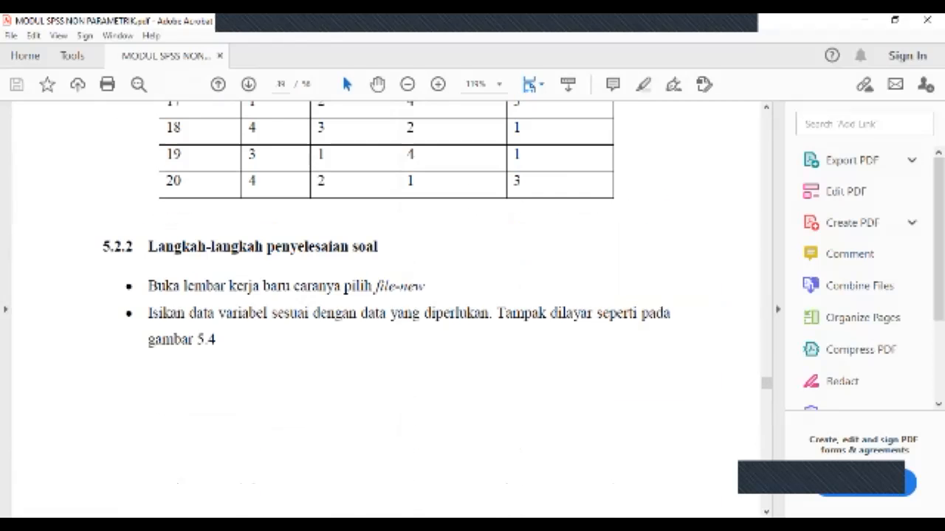
{"action": "scroll", "coordinate": [384, 310], "scroll_direction": "down", "scroll_amount": 10}
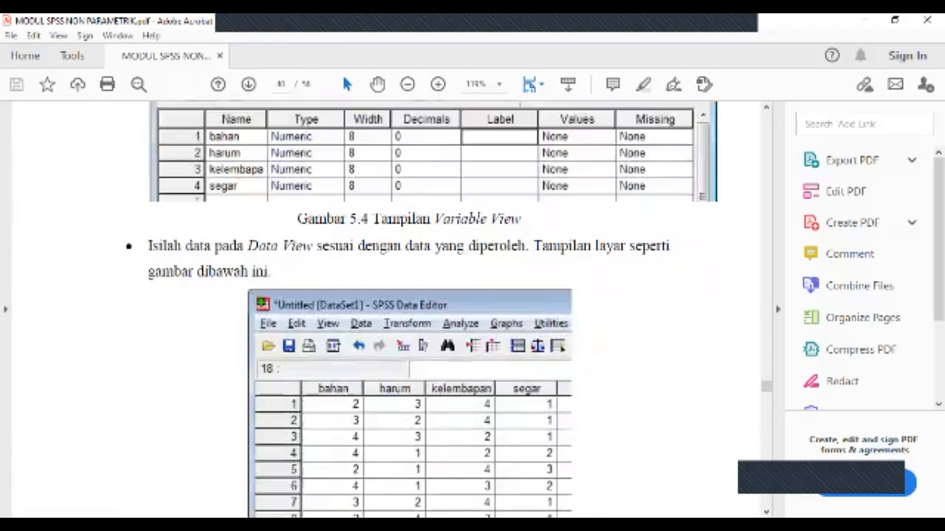
{"action": "scroll", "coordinate": [432, 309], "scroll_direction": "down", "scroll_amount": 5}
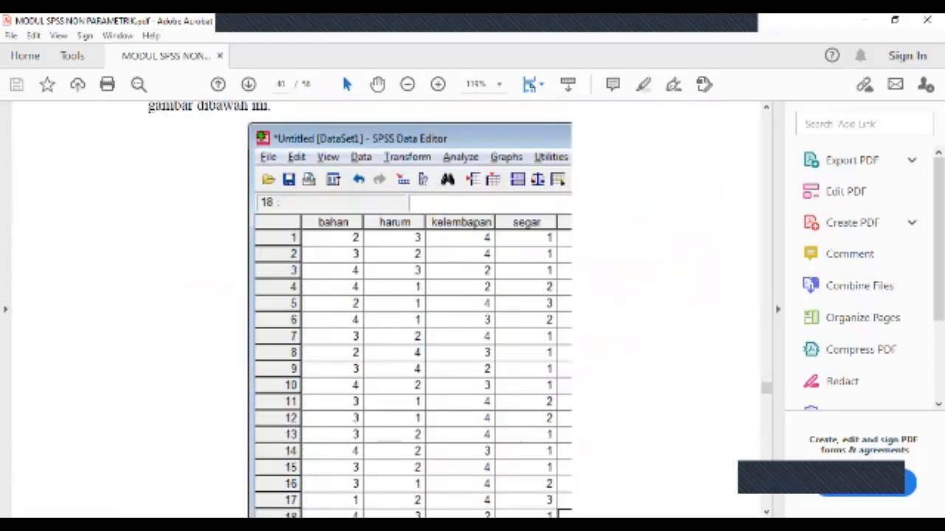
{"action": "scroll", "coordinate": [432, 308], "scroll_direction": "down", "scroll_amount": 20}
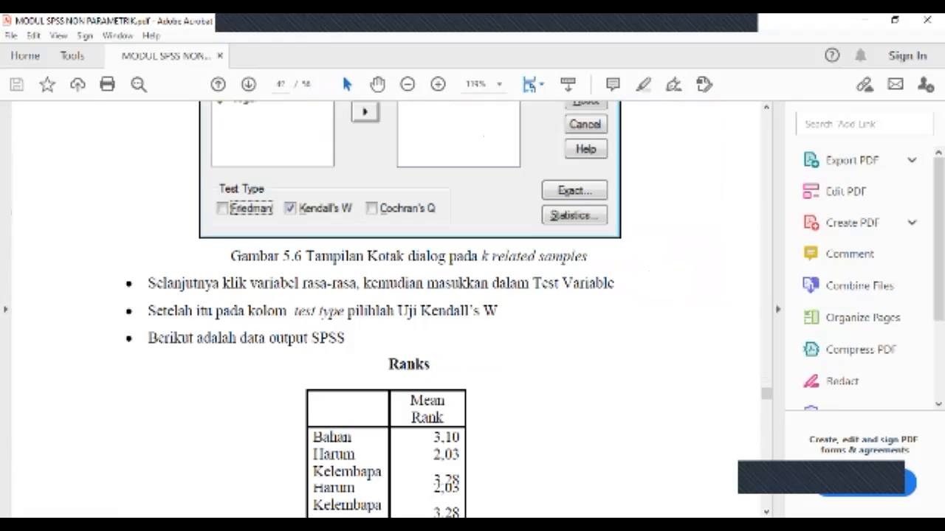
{"action": "scroll", "coordinate": [385, 309], "scroll_direction": "down", "scroll_amount": 3}
{"action": "scroll", "coordinate": [385, 308], "scroll_direction": "down", "scroll_amount": 17}
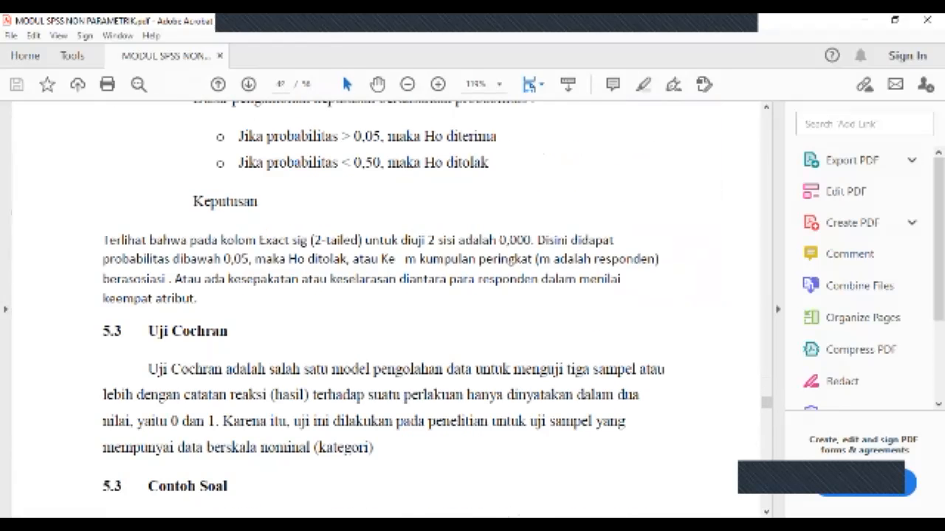
Read the Uji Cochran introduction in section 5.3, selecting its key phrases "berskala nominal (kategori)" and "0 dan 1".
{"action": "scroll", "coordinate": [385, 308], "scroll_direction": "down", "scroll_amount": 4}
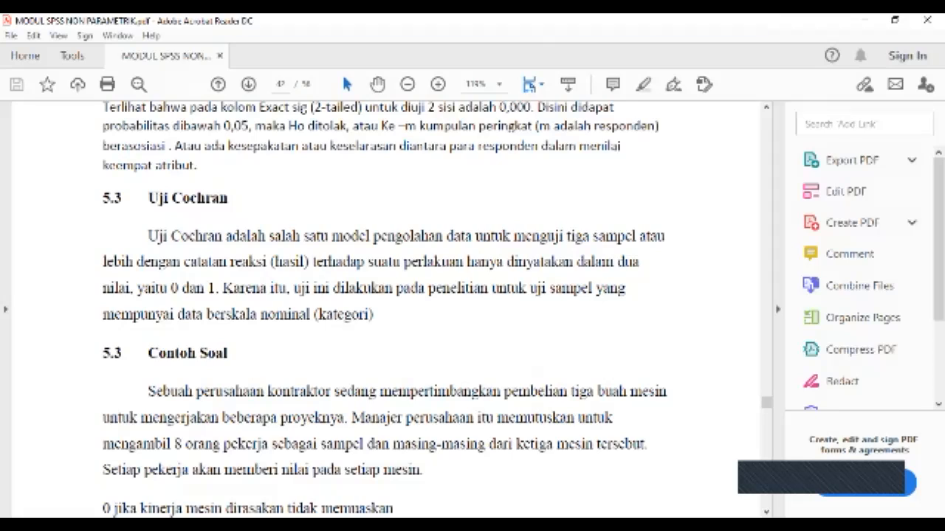
{"action": "left_click_drag", "start_coordinate": [229, 198], "coordinate": [149, 198]}
{"action": "scroll", "coordinate": [384, 310], "scroll_direction": "down", "scroll_amount": 2}
{"action": "left_click_drag", "start_coordinate": [206, 248], "coordinate": [374, 248]}
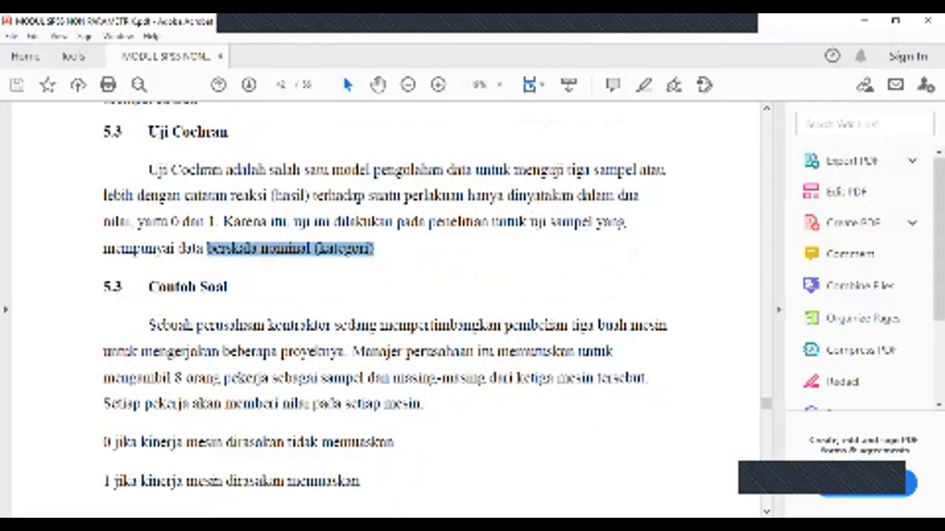
{"action": "scroll", "coordinate": [384, 310], "scroll_direction": "up", "scroll_amount": 2}
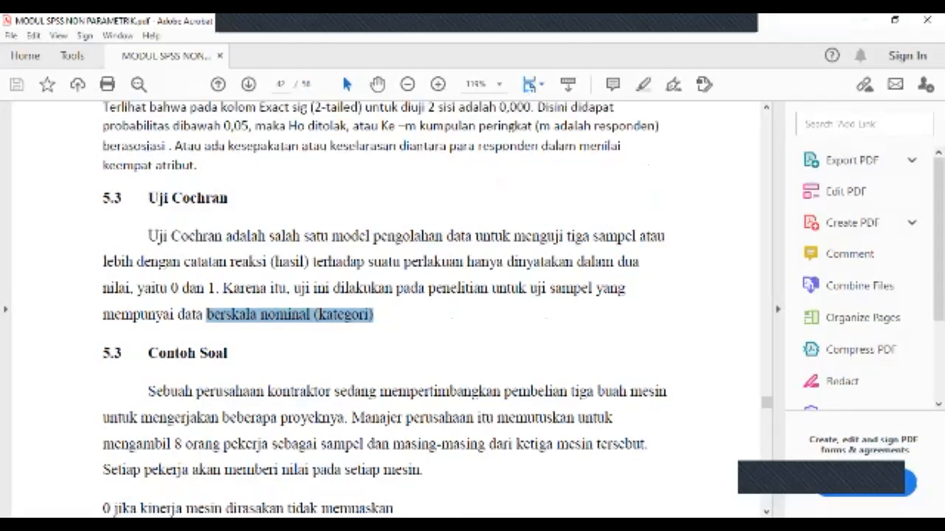
{"action": "scroll", "coordinate": [383, 310], "scroll_direction": "up", "scroll_amount": 2}
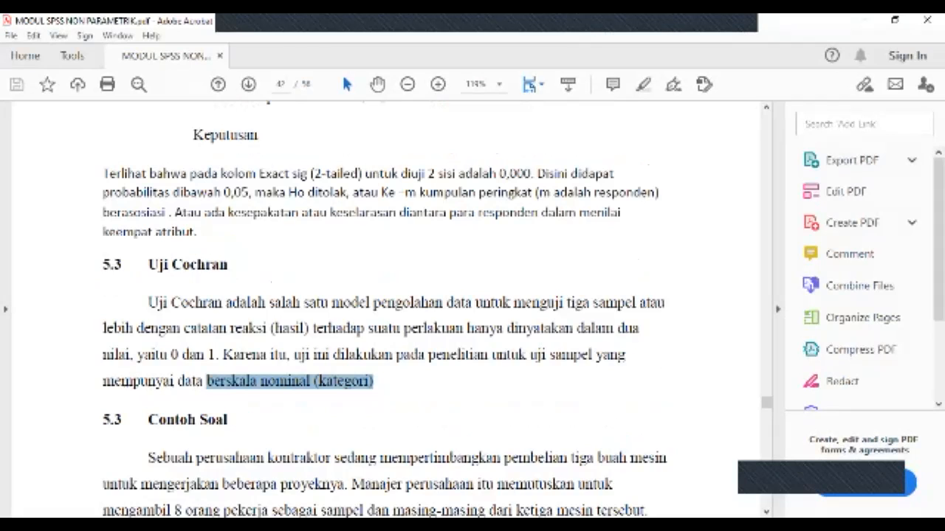
{"action": "left_click", "coordinate": [211, 381]}
{"action": "left_click_drag", "start_coordinate": [210, 381], "coordinate": [373, 381]}
{"action": "scroll", "coordinate": [384, 310], "scroll_direction": "down", "scroll_amount": 1}
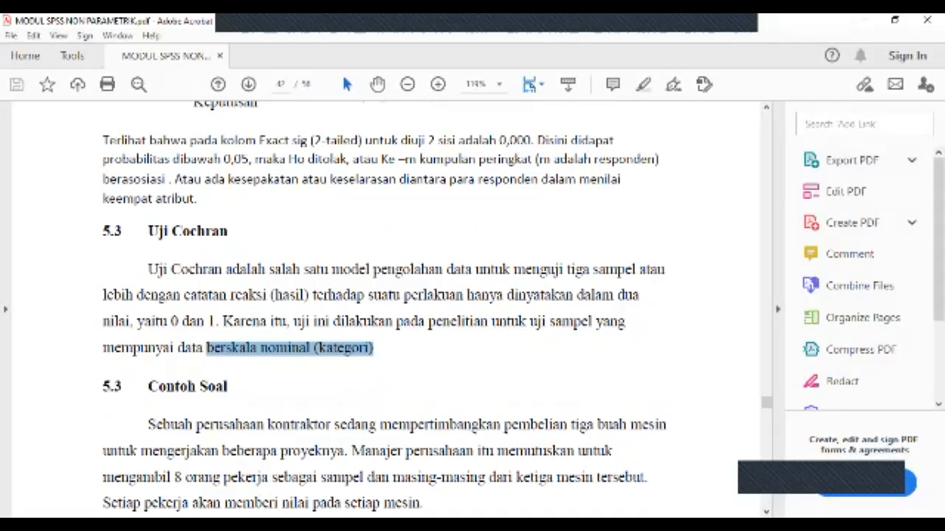
{"action": "left_click_drag", "start_coordinate": [170, 321], "coordinate": [219, 323]}
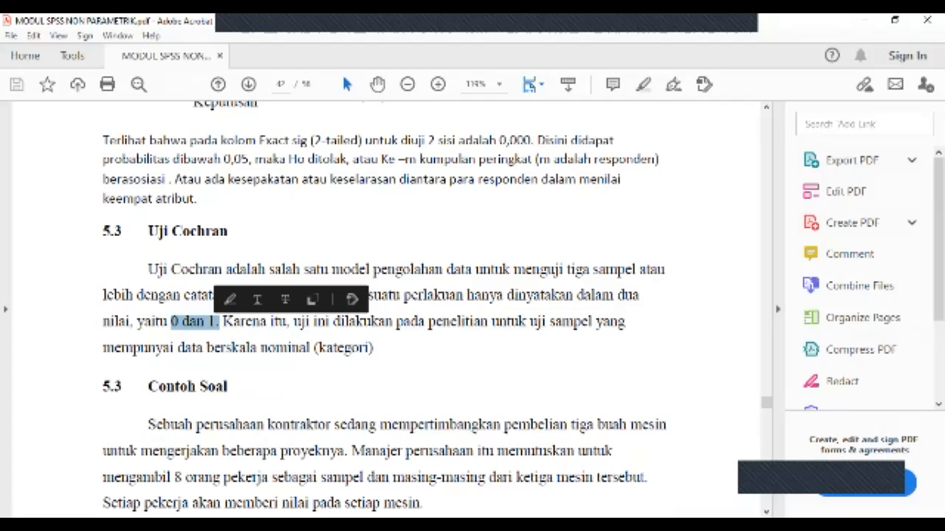
{"action": "left_click", "coordinate": [176, 323]}
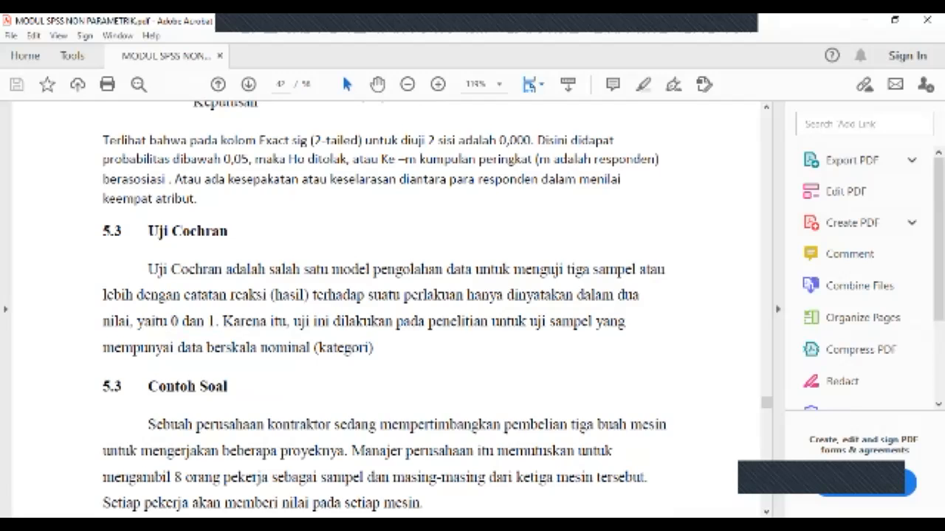
Read the Cochran example on three machines, its table of eight workers' ratings, and the SPSS solution steps.
{"action": "scroll", "coordinate": [215, 323], "scroll_direction": "down", "scroll_amount": 3}
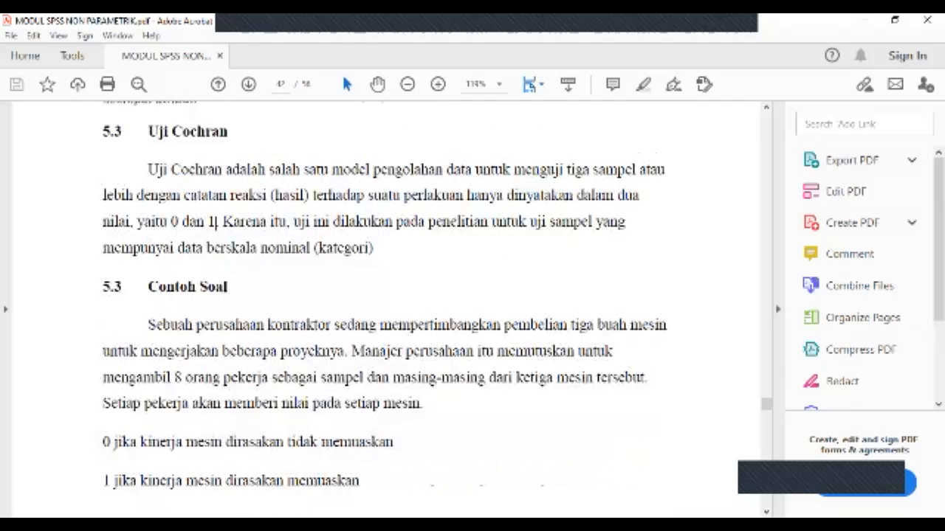
{"action": "scroll", "coordinate": [384, 295], "scroll_direction": "down", "scroll_amount": 1}
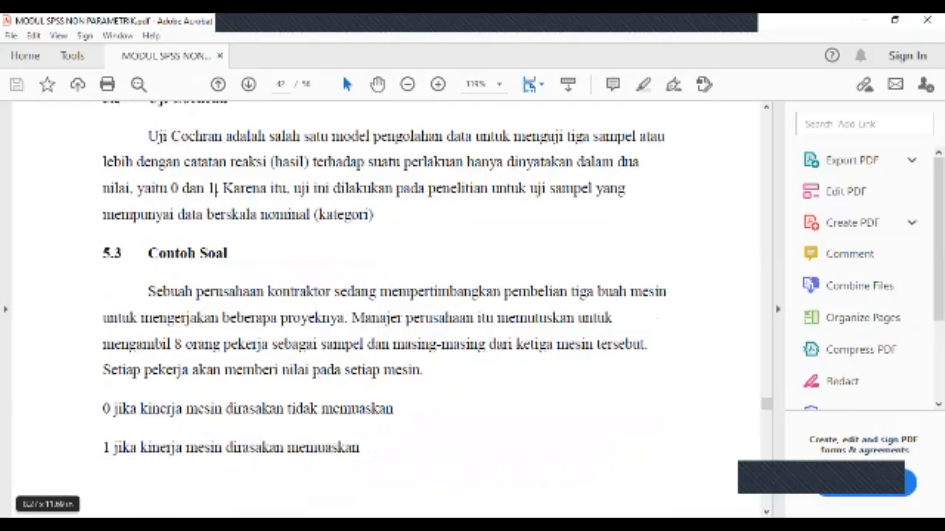
{"action": "scroll", "coordinate": [384, 279], "scroll_direction": "down", "scroll_amount": 1}
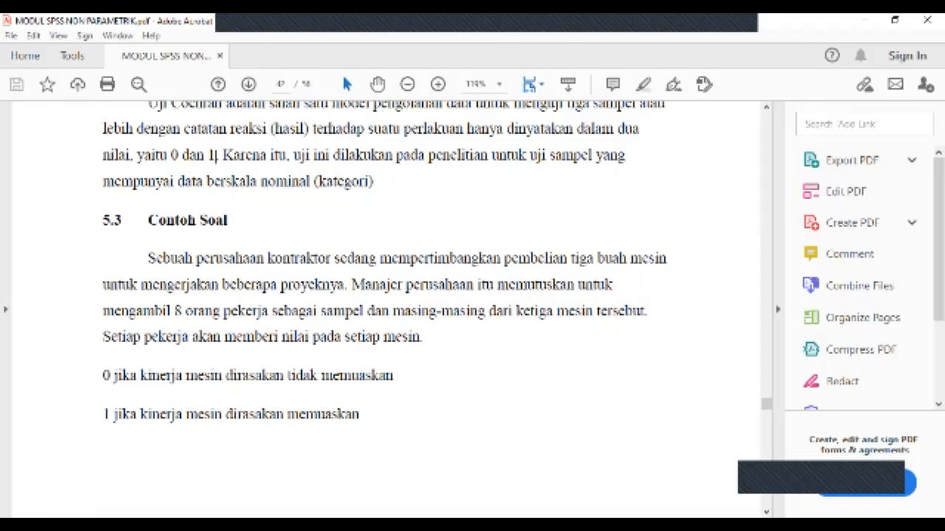
{"action": "scroll", "coordinate": [384, 295], "scroll_direction": "down", "scroll_amount": 1}
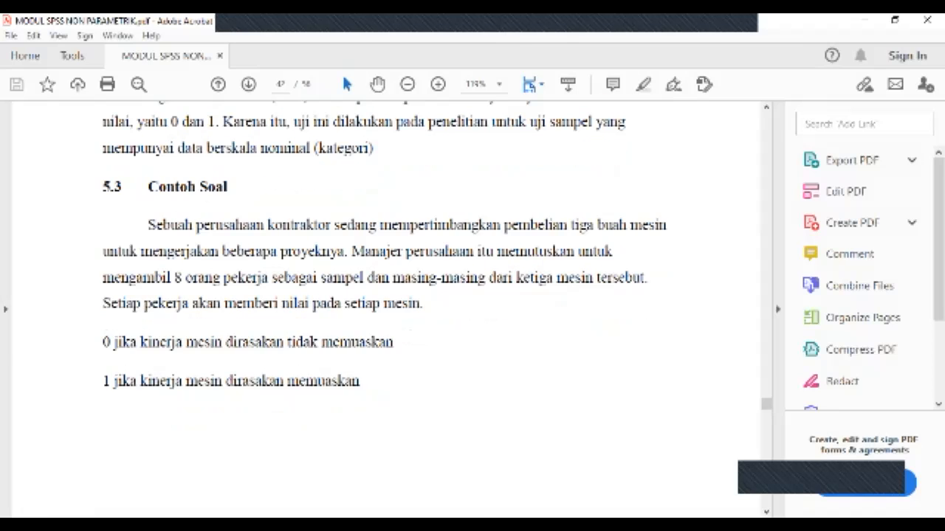
{"action": "scroll", "coordinate": [383, 295], "scroll_direction": "down", "scroll_amount": 5}
{"action": "scroll", "coordinate": [383, 295], "scroll_direction": "down", "scroll_amount": 8}
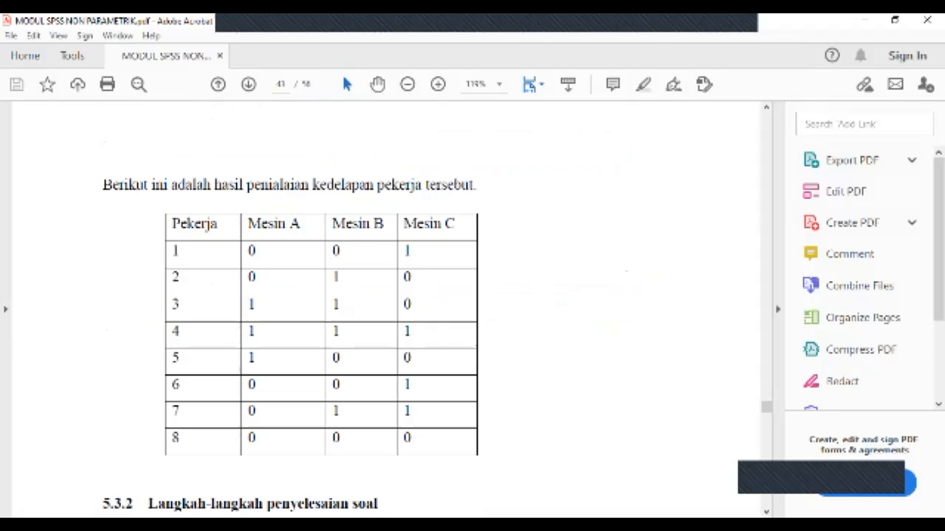
{"action": "scroll", "coordinate": [384, 310], "scroll_direction": "down", "scroll_amount": 5}
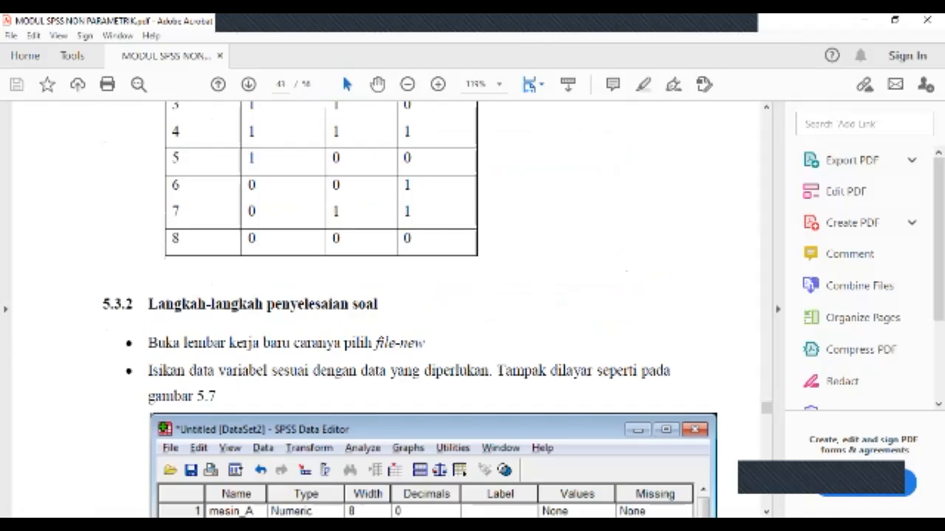
{"action": "scroll", "coordinate": [384, 310], "scroll_direction": "down", "scroll_amount": 4}
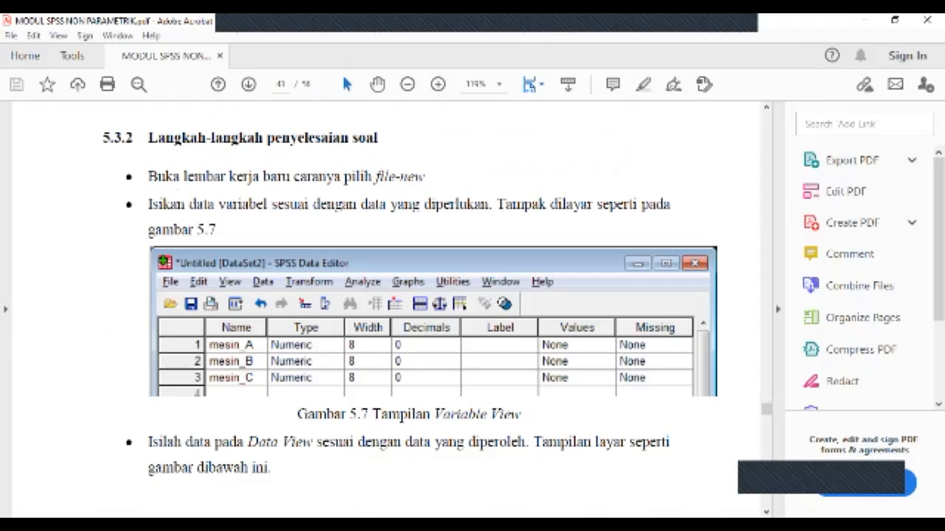
{"action": "scroll", "coordinate": [432, 295], "scroll_direction": "down", "scroll_amount": 1}
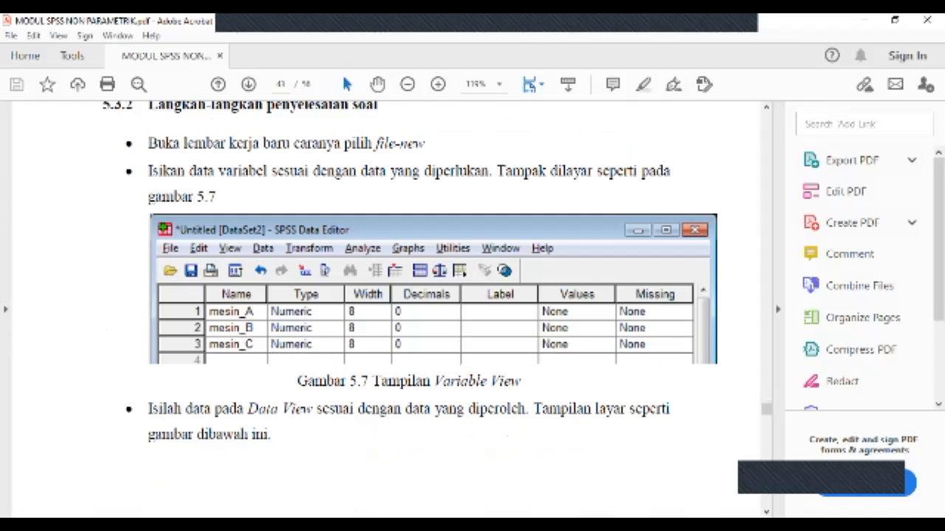
{"action": "scroll", "coordinate": [432, 296], "scroll_direction": "down", "scroll_amount": 1}
{"action": "scroll", "coordinate": [432, 296], "scroll_direction": "down", "scroll_amount": 12}
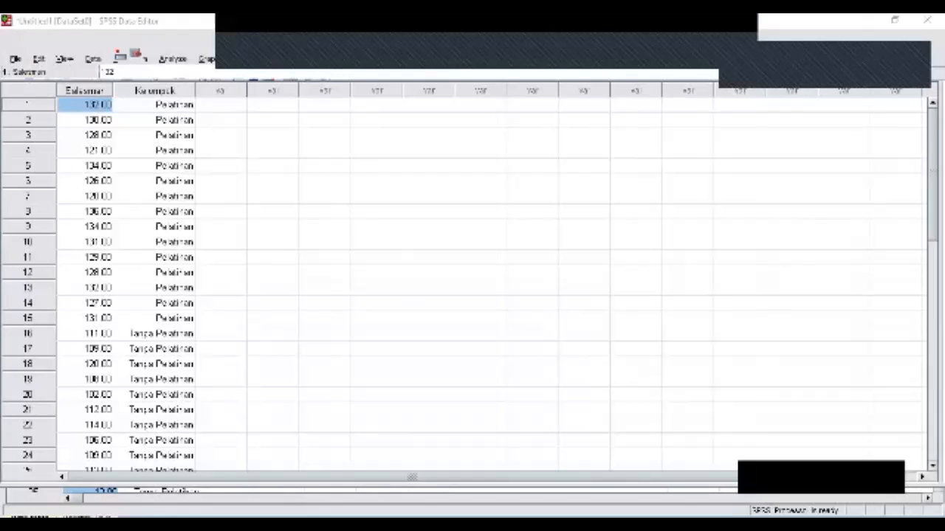
Try to name the first variable "Mesin A" in the empty dataset's variable definitions.
{"action": "left_click", "coordinate": [479, 257]}
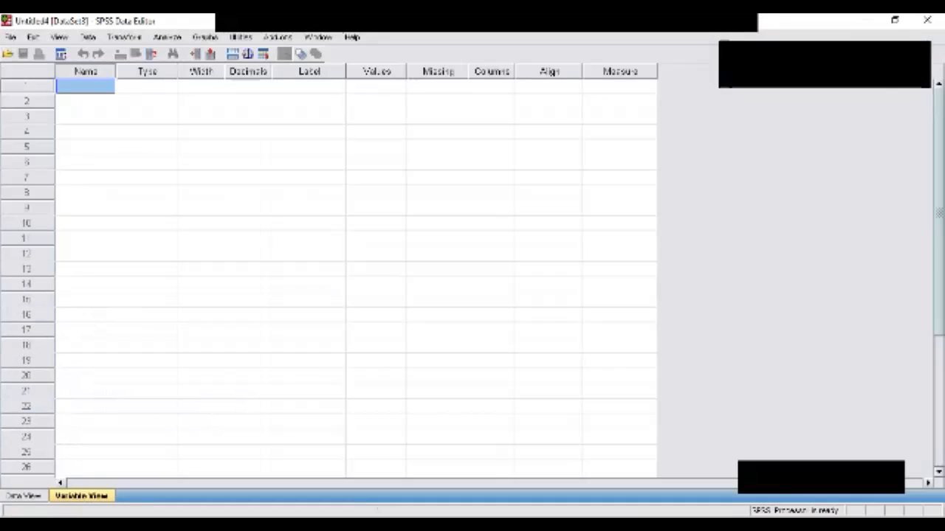
{"action": "type", "text": "Mean A"}
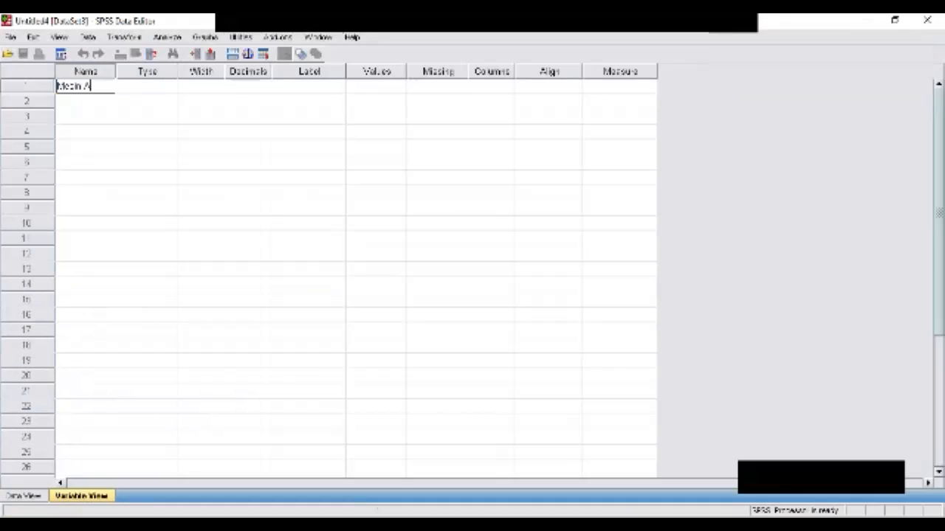
{"action": "key", "text": "Return"}
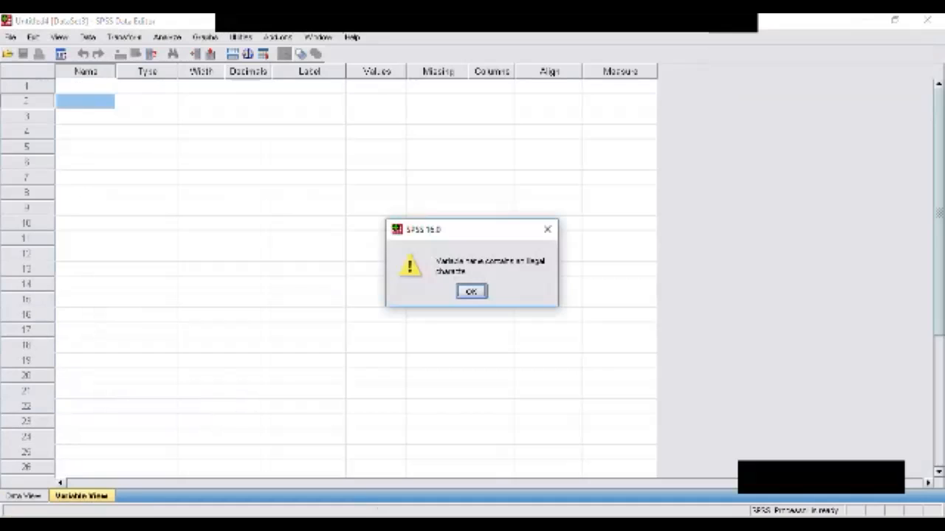
{"action": "key", "text": "Return"}
Name the first variable MesinA, without a space.
{"action": "type", "text": "me"}
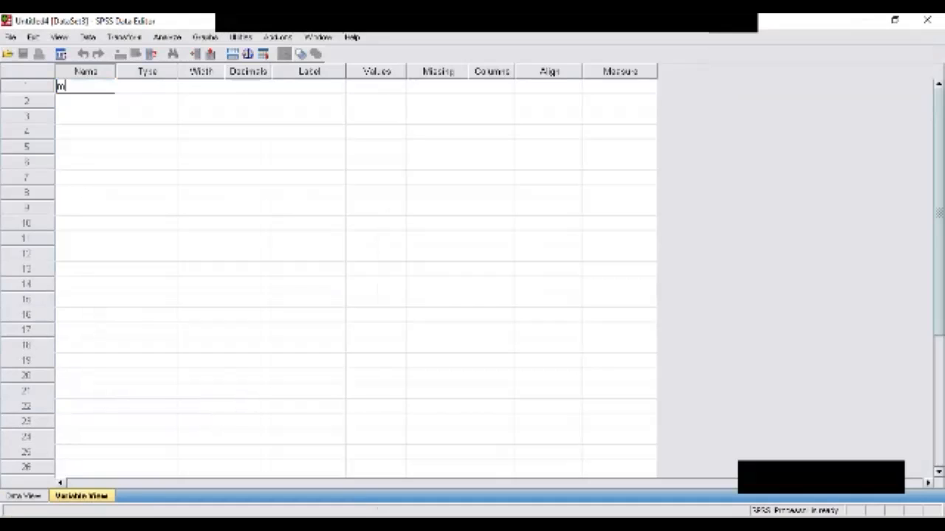
{"action": "key", "text": "BackSpace"}
{"action": "key", "text": "BackSpace"}
{"action": "type", "text": "Mean"}
{"action": "key", "text": "BackSpace"}
{"action": "type", "text": "nA"}
{"action": "key", "text": "Right"}
Add a second variable named MesinB below MesinA, correcting the capitalization.
{"action": "key", "text": "Down"}
{"action": "key", "text": "Left"}
{"action": "type", "text": "mESI"}
{"action": "key", "text": "BackSpace"}
{"action": "key", "text": "BackSpace"}
{"action": "key", "text": "BackSpace"}
{"action": "key", "text": "BackSpace"}
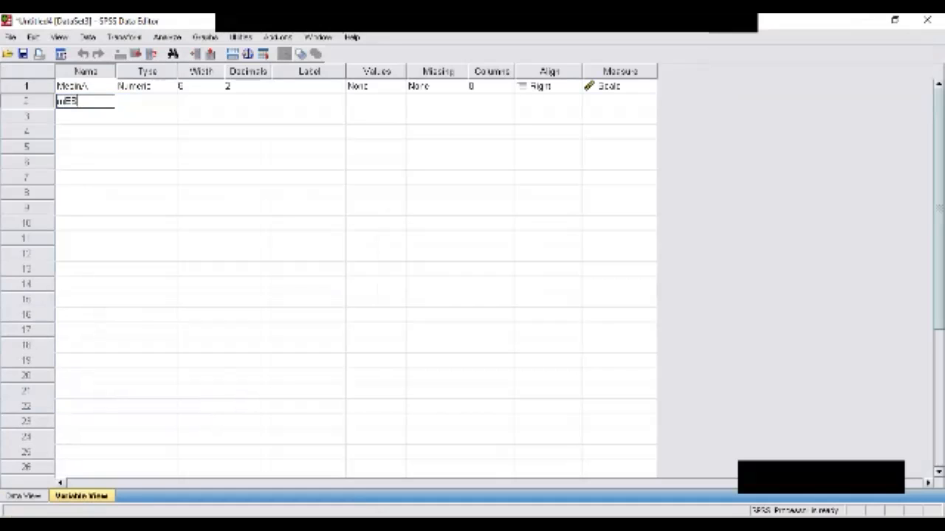
{"action": "type", "text": "MesinB"}
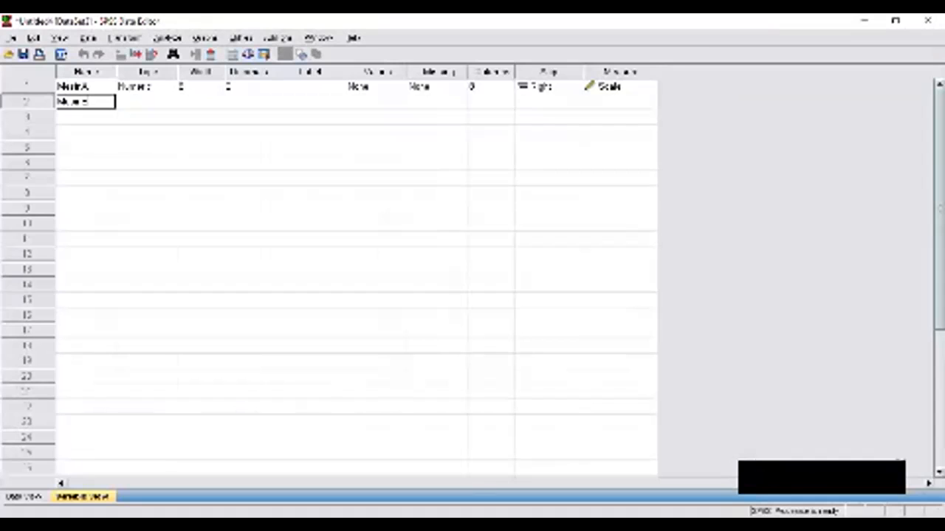
Add a third variable named MesinC below MesinB, correcting the capitalization.
{"action": "key", "text": "Down"}
{"action": "type", "text": "mESIN"}
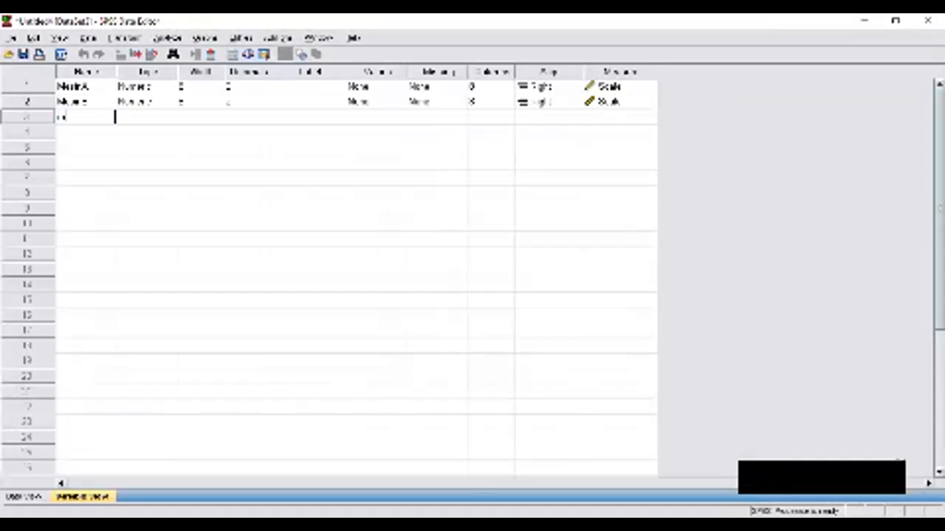
{"action": "key", "text": "BackSpace"}
{"action": "key", "text": "BackSpace"}
{"action": "key", "text": "BackSpace"}
{"action": "key", "text": "BackSpace"}
{"action": "key", "text": "BackSpace"}
{"action": "type", "text": "MesinC"}
{"action": "key", "text": "Down"}
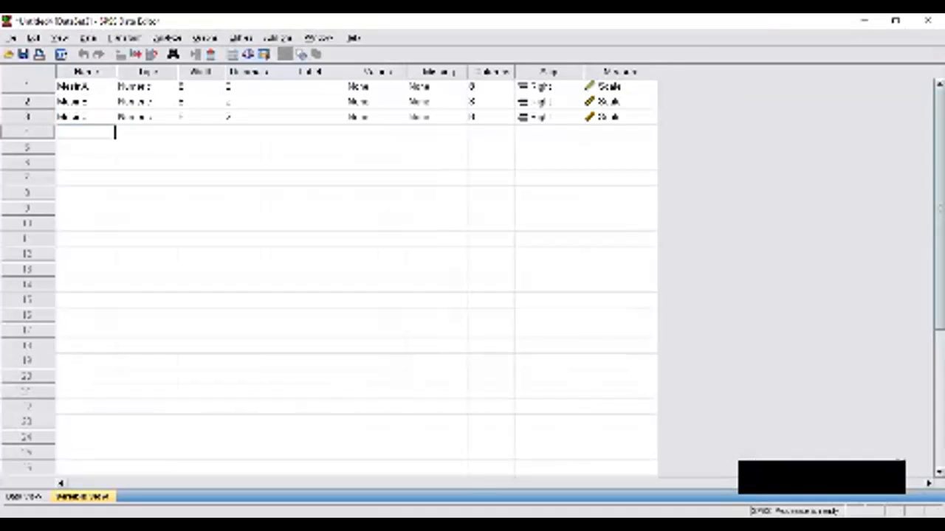
Paste the eight workers' 0/1 ratings into the MesinA, MesinB and MesinC columns, starting at the first row.
{"action": "left_click", "coordinate": [24, 497]}
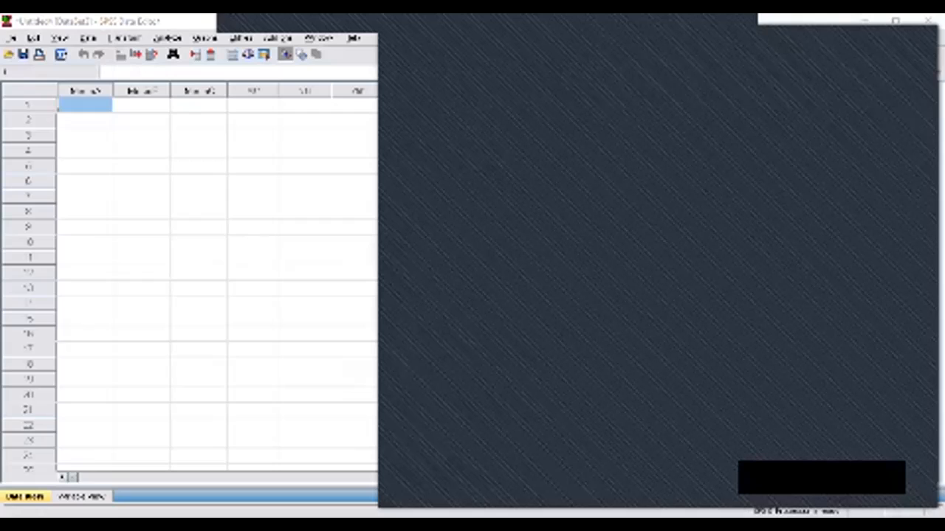
{"action": "left_click", "coordinate": [85, 105]}
{"action": "key", "text": "ctrl+v"}
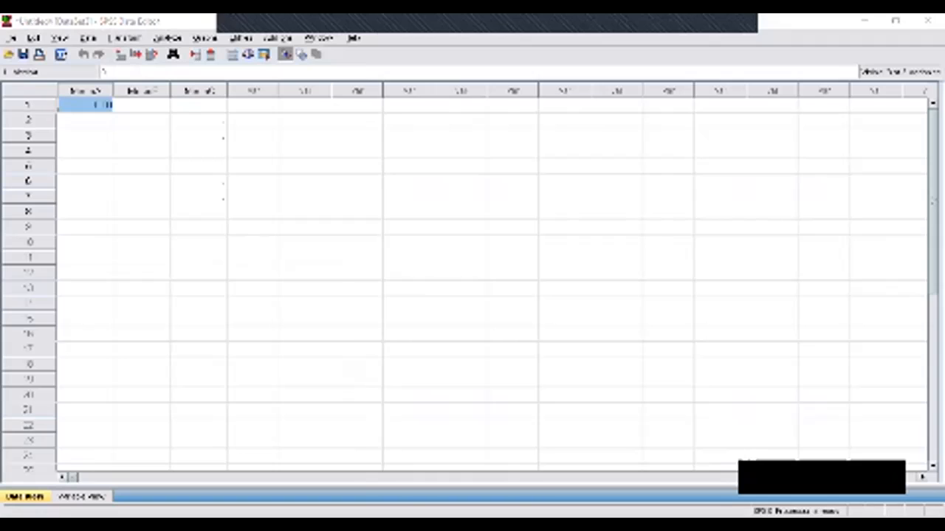
{"action": "key", "text": "alt+Tab"}
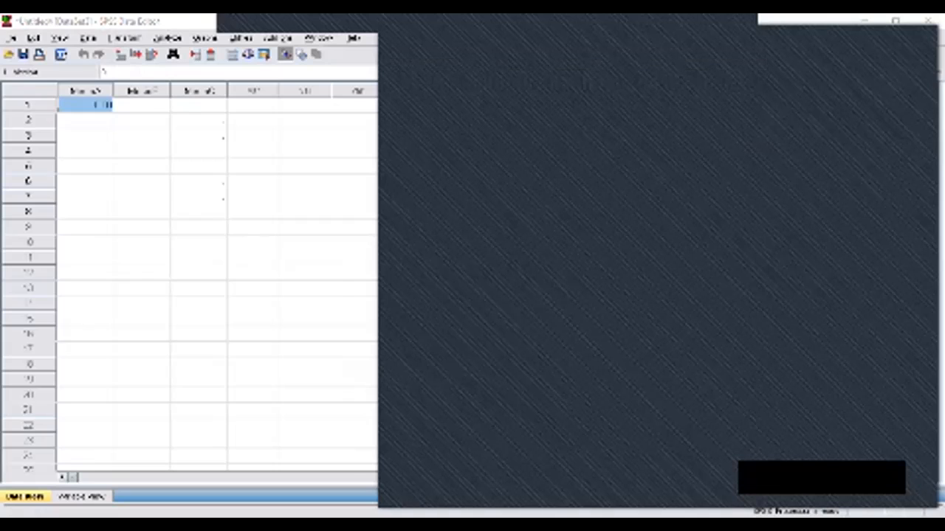
{"action": "key", "text": "alt+Tab"}
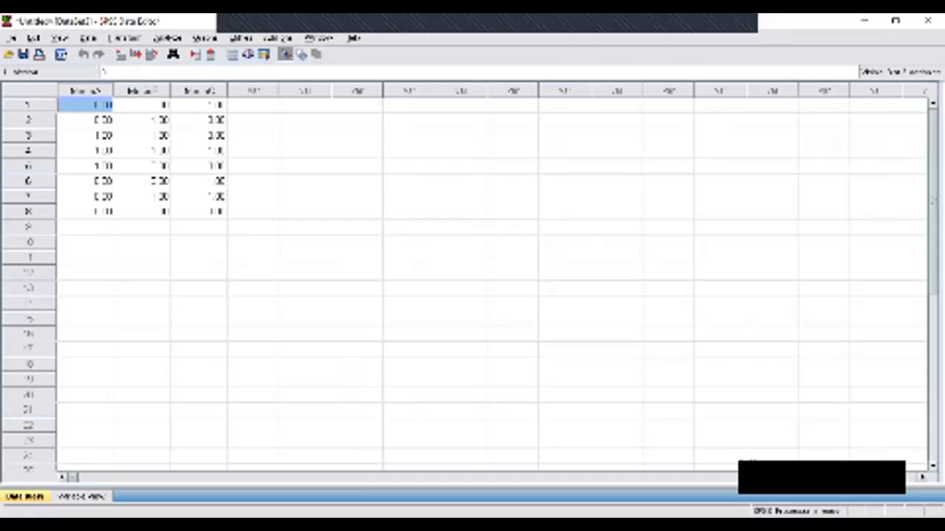
Set the decimals of MesinA, MesinB and MesinC to 0 and return to the data sheet.
{"action": "left_click", "coordinate": [82, 496]}
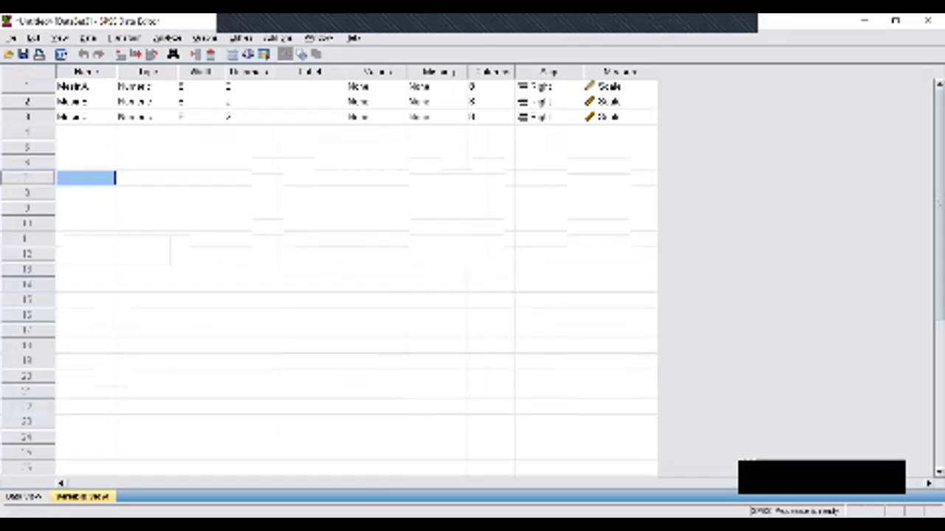
{"action": "left_click", "coordinate": [263, 88]}
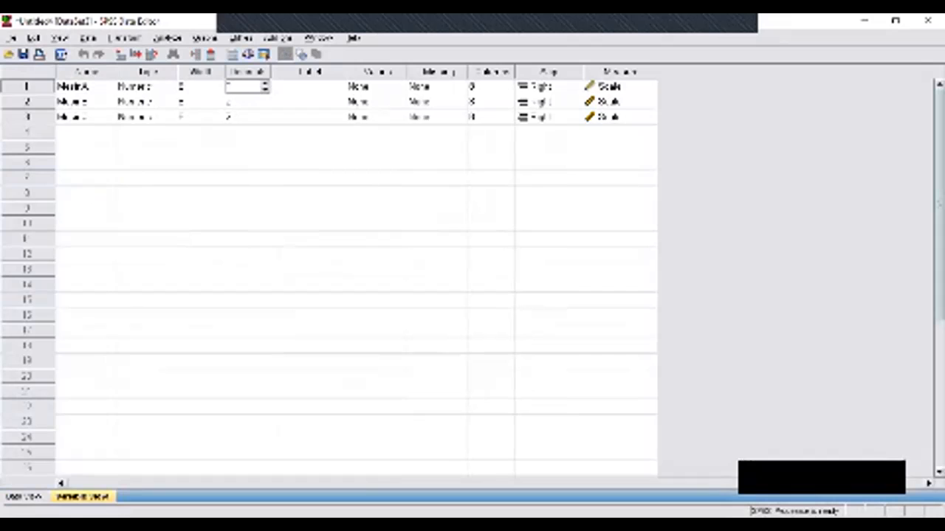
{"action": "left_click", "coordinate": [264, 105]}
{"action": "left_click", "coordinate": [265, 105]}
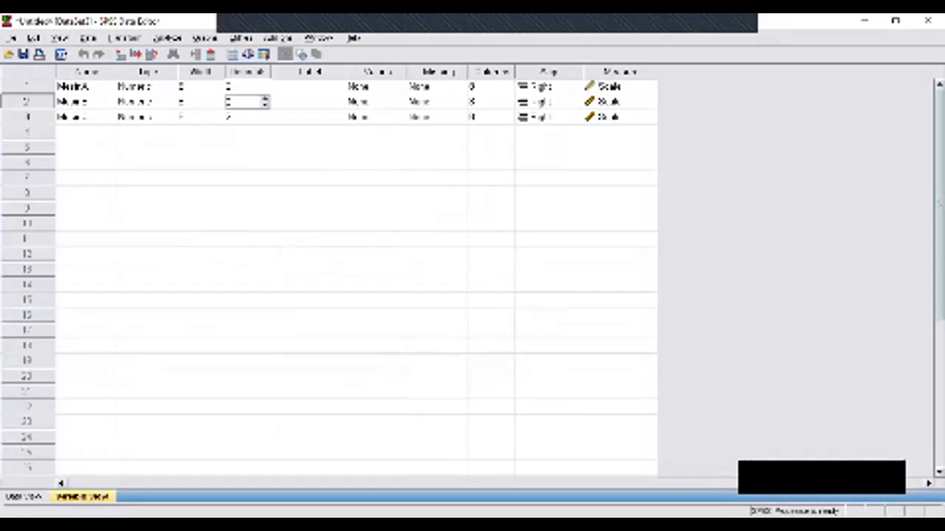
{"action": "left_click", "coordinate": [265, 120]}
{"action": "left_click", "coordinate": [265, 121]}
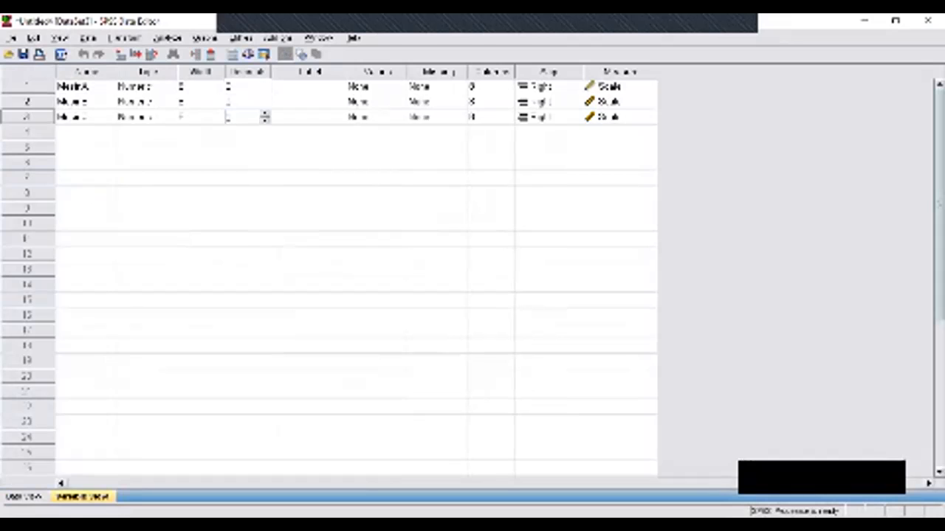
{"action": "left_click", "coordinate": [25, 497]}
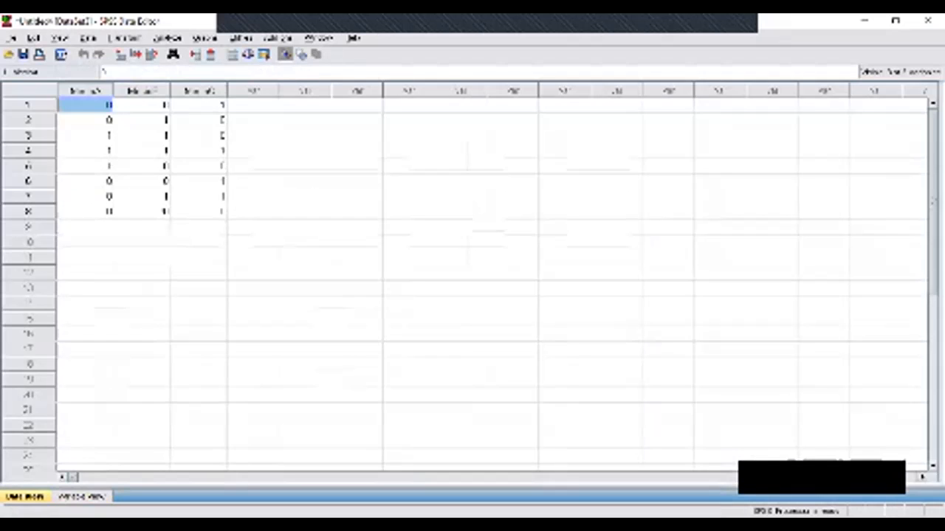
Run the nonparametric K Related Samples test on MesinA, MesinB and MesinC with Cochran's Q enabled and Friedman disabled.
{"action": "left_click", "coordinate": [167, 37]}
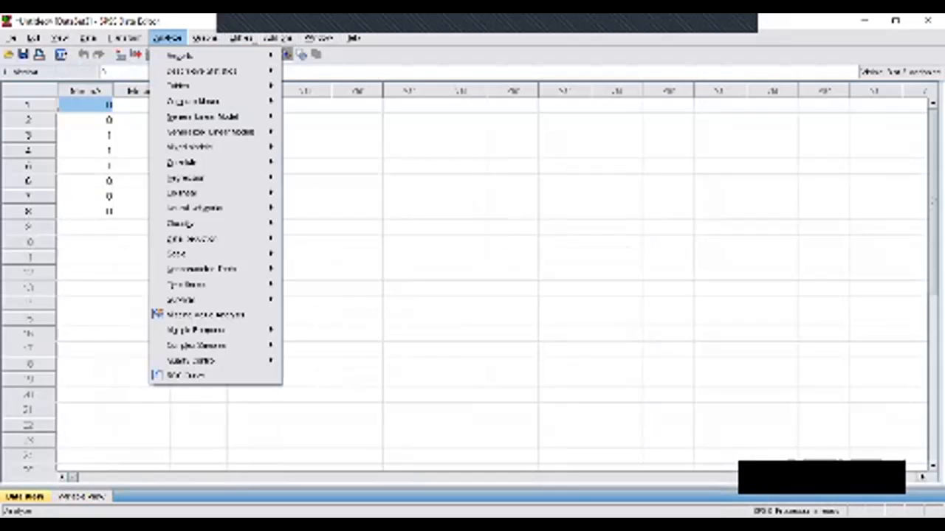
{"action": "mouse_move", "coordinate": [206, 269]}
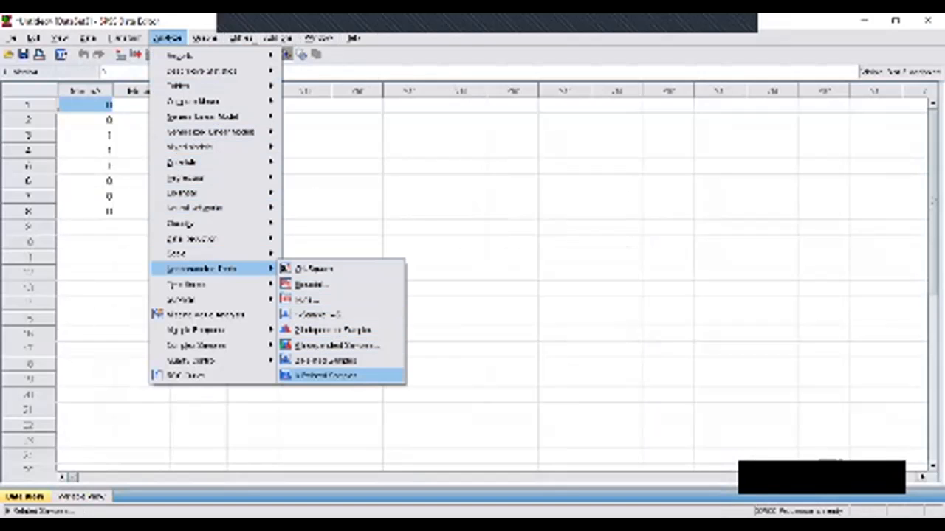
{"action": "left_click", "coordinate": [325, 376]}
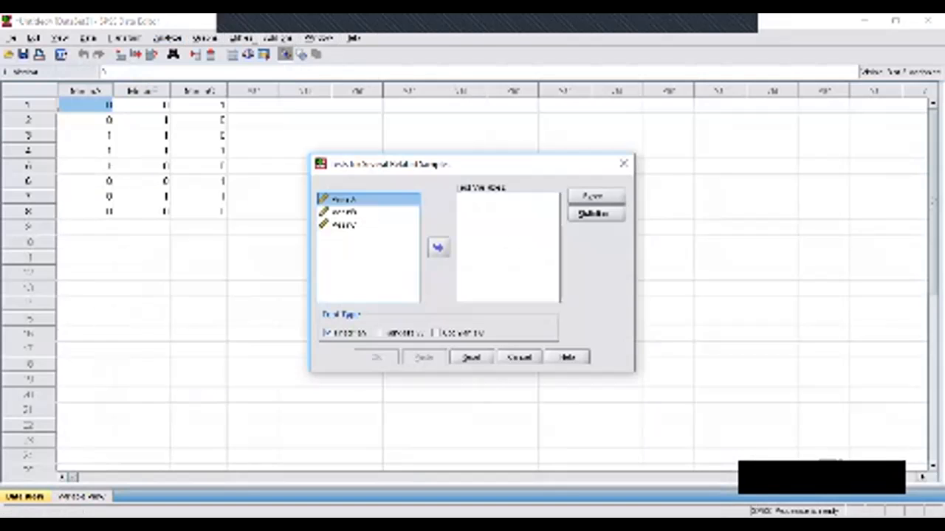
{"action": "left_click", "coordinate": [345, 224], "text": "shift"}
{"action": "left_click", "coordinate": [438, 248]}
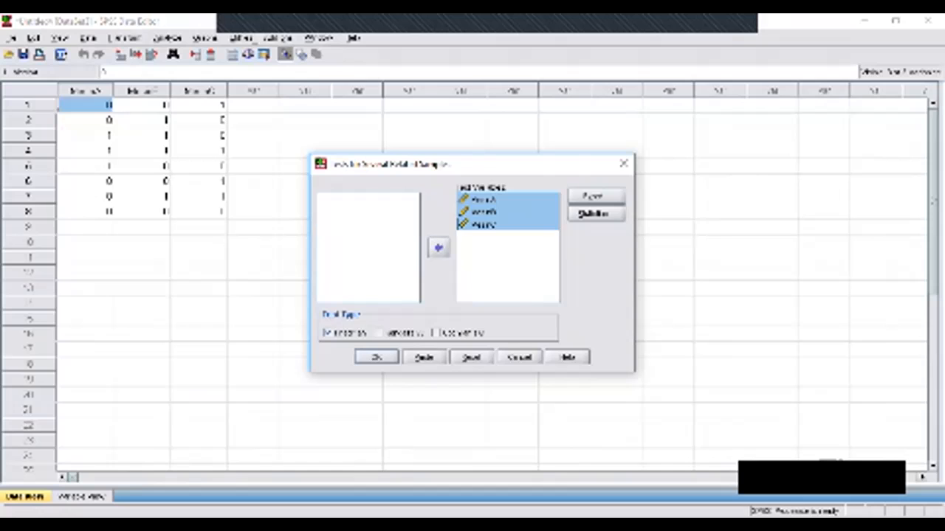
{"action": "left_click", "coordinate": [435, 333]}
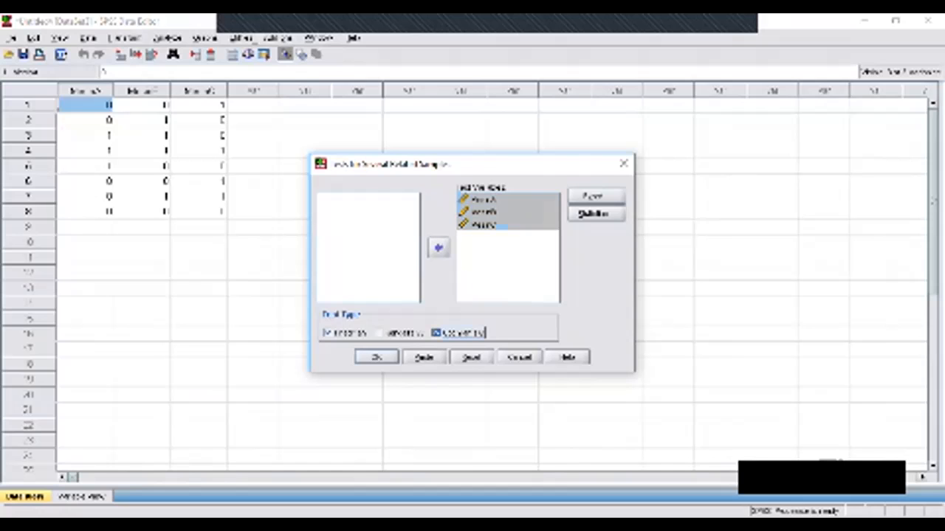
{"action": "left_click", "coordinate": [329, 333]}
{"action": "key", "text": "Return"}
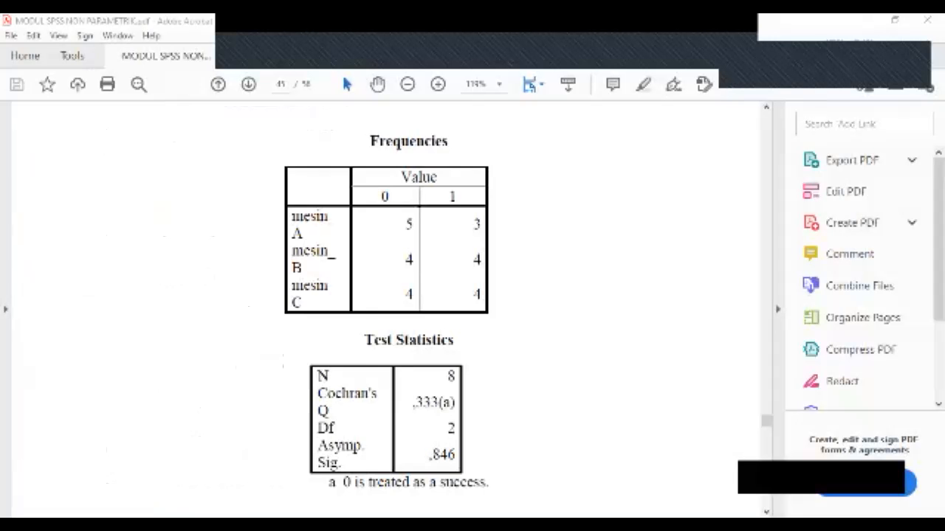
Read the PDF module's Cochran output tables, hypotheses, and statistic-based and probability-based decisions through to the conclusion.
{"action": "scroll", "coordinate": [387, 295], "scroll_direction": "down", "scroll_amount": 2}
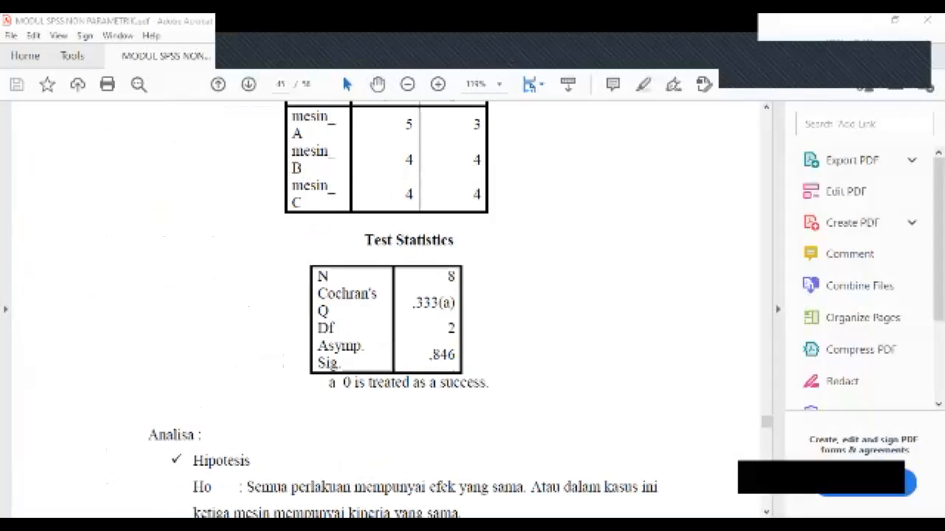
{"action": "scroll", "coordinate": [387, 310], "scroll_direction": "up", "scroll_amount": 3}
{"action": "scroll", "coordinate": [387, 310], "scroll_direction": "up", "scroll_amount": 2}
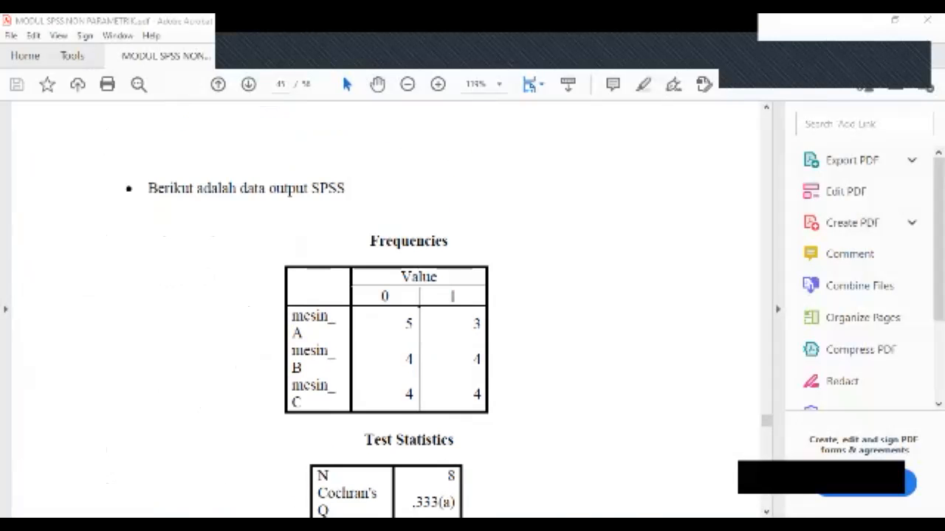
{"action": "scroll", "coordinate": [388, 310], "scroll_direction": "down", "scroll_amount": 5}
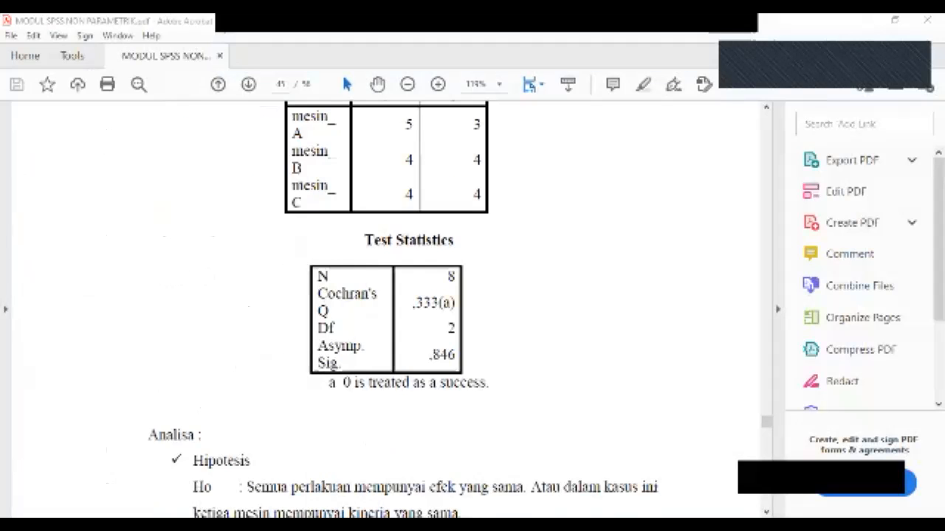
{"action": "scroll", "coordinate": [388, 310], "scroll_direction": "down", "scroll_amount": 12}
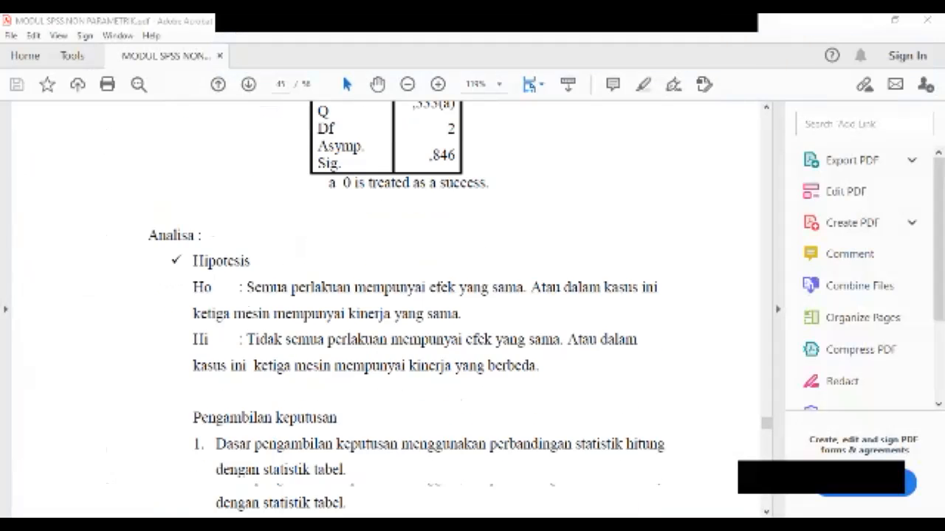
{"action": "scroll", "coordinate": [387, 310], "scroll_direction": "down", "scroll_amount": 1}
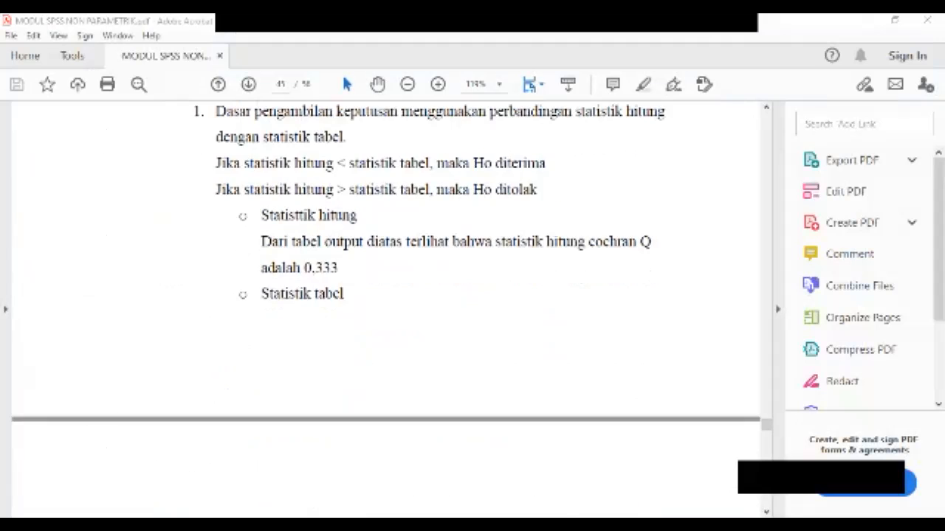
{"action": "scroll", "coordinate": [388, 310], "scroll_direction": "down", "scroll_amount": 7}
{"action": "scroll", "coordinate": [387, 310], "scroll_direction": "down", "scroll_amount": 2}
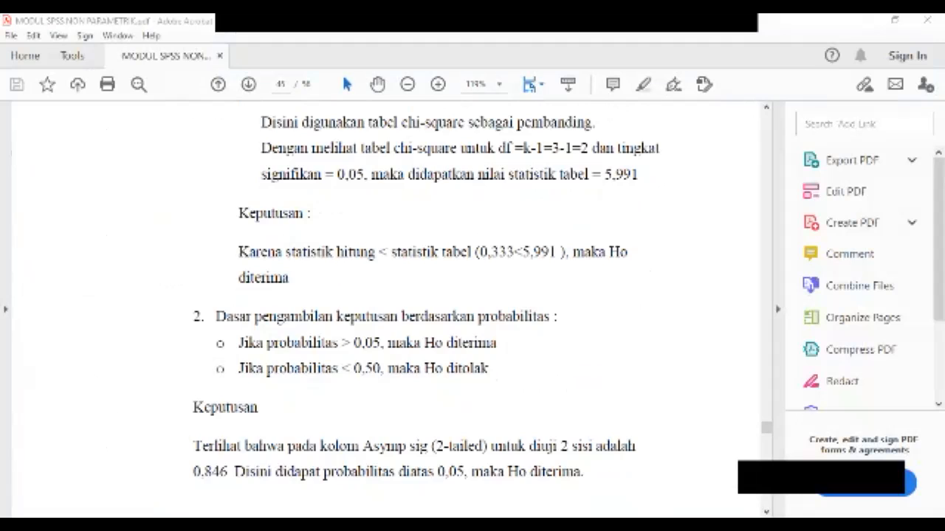
{"action": "scroll", "coordinate": [388, 310], "scroll_direction": "down", "scroll_amount": 5}
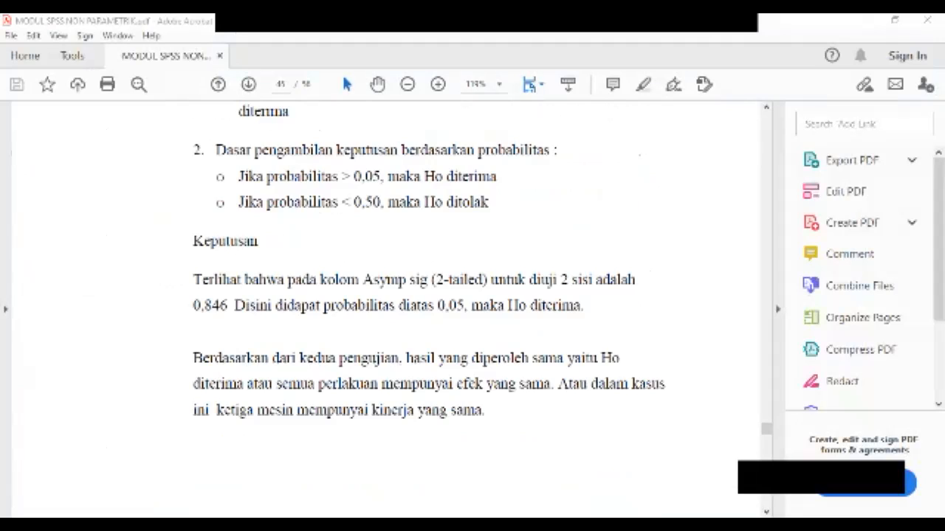
Go back to the module's table of eight workers' ratings and select the Mesin A, Mesin B and Mesin C headings.
{"action": "scroll", "coordinate": [383, 296], "scroll_direction": "up", "scroll_amount": 15}
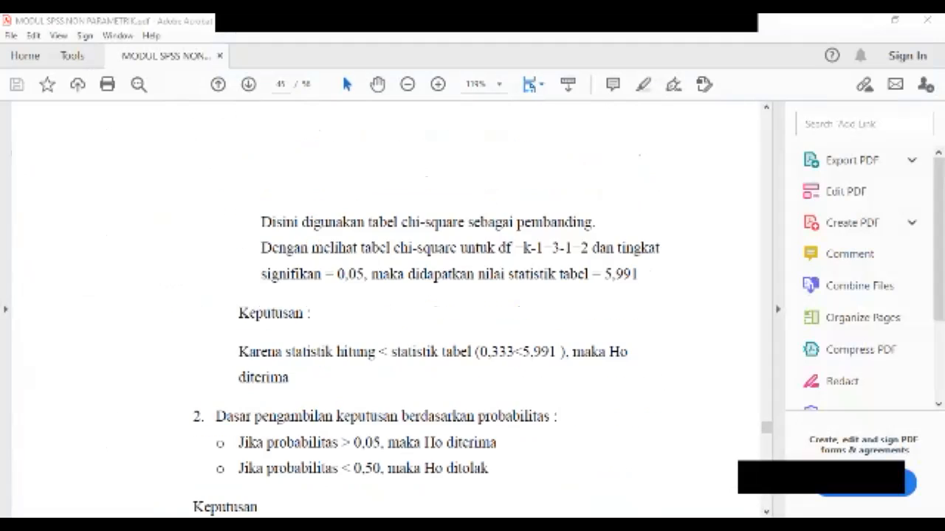
{"action": "scroll", "coordinate": [384, 295], "scroll_direction": "up", "scroll_amount": 20}
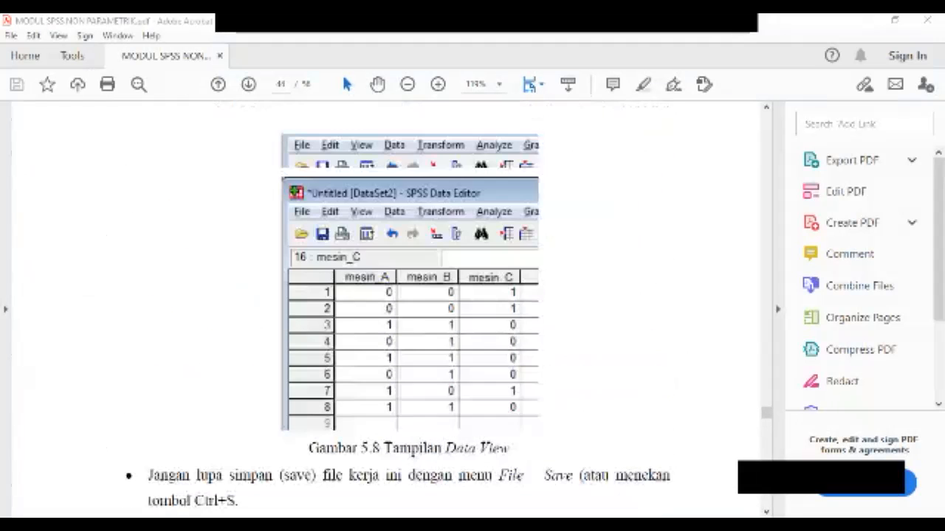
{"action": "scroll", "coordinate": [383, 295], "scroll_direction": "up", "scroll_amount": 5}
{"action": "scroll", "coordinate": [383, 295], "scroll_direction": "down", "scroll_amount": 2}
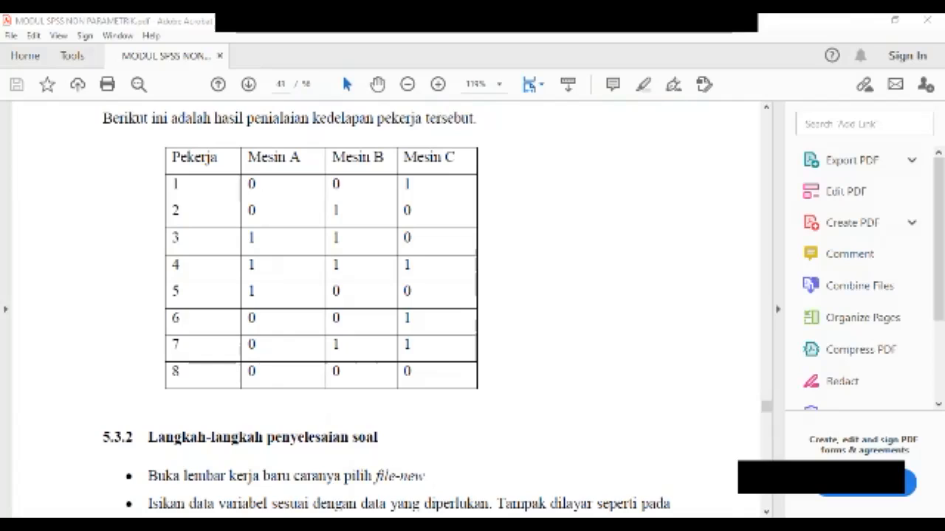
{"action": "left_click_drag", "start_coordinate": [248, 158], "coordinate": [456, 158]}
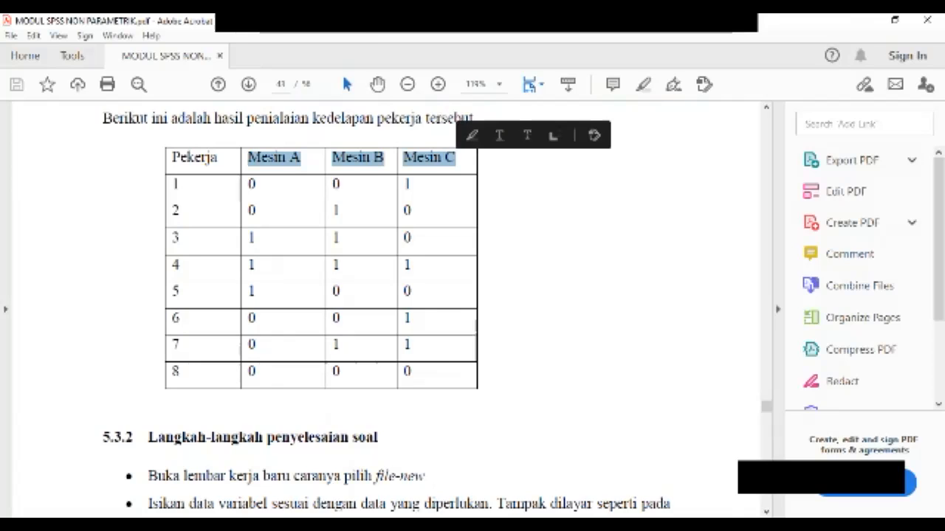
{"action": "left_click", "coordinate": [248, 158]}
{"action": "left_click_drag", "start_coordinate": [248, 158], "coordinate": [456, 158]}
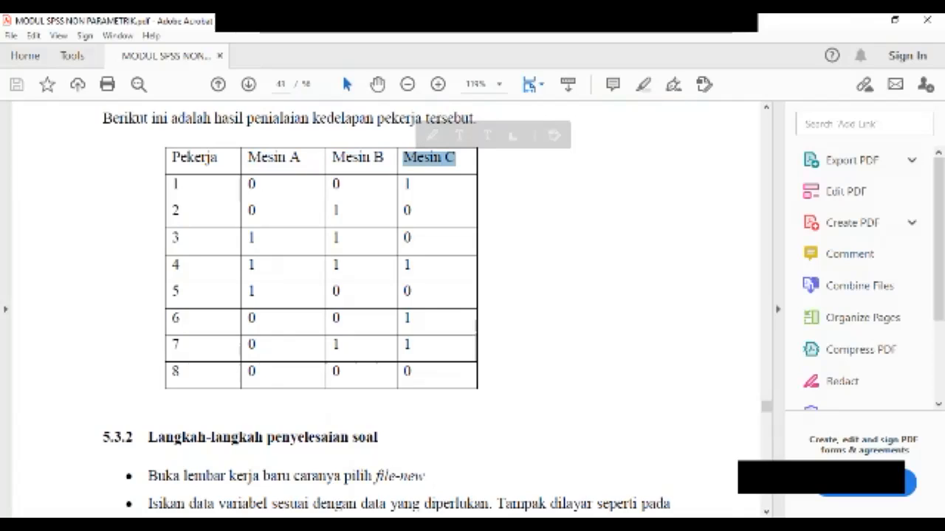
Highlight the three machine headings together, and review the module's Cochran hypotheses and the decision comparing calculated and table statistics.
{"action": "left_click_drag", "start_coordinate": [443, 158], "coordinate": [254, 158]}
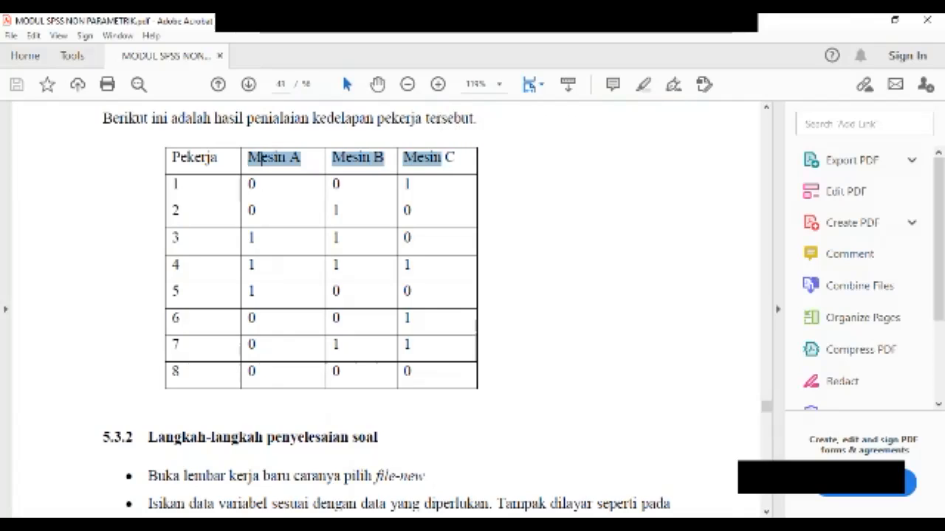
{"action": "left_click_drag", "start_coordinate": [440, 158], "coordinate": [454, 158]}
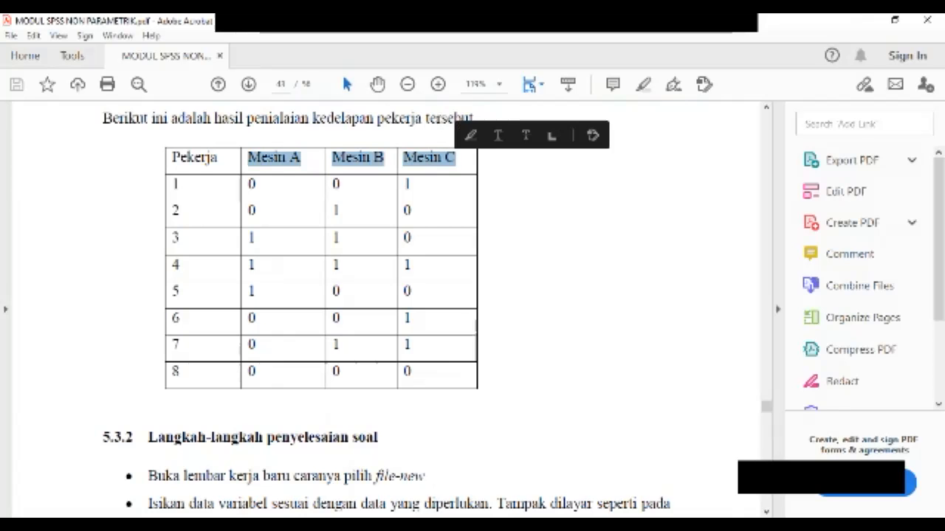
{"action": "scroll", "coordinate": [387, 310], "scroll_direction": "down", "scroll_amount": 20}
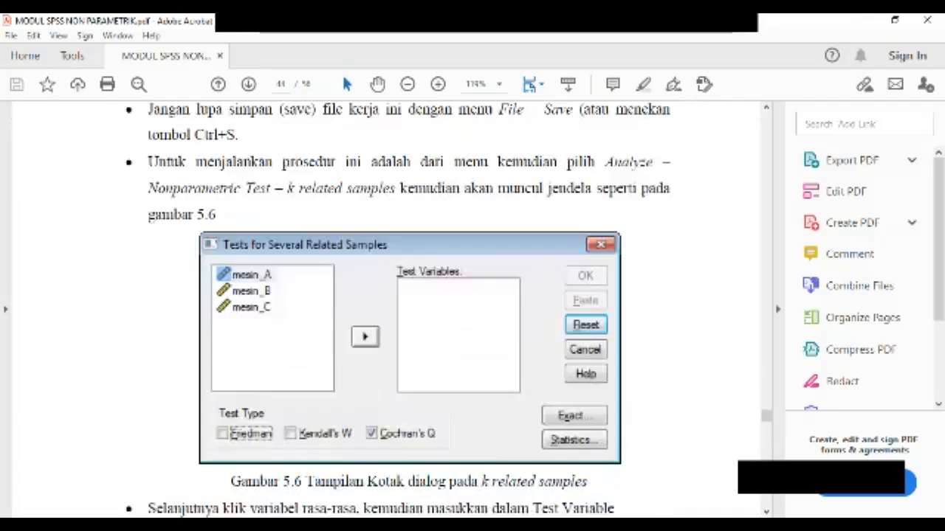
{"action": "scroll", "coordinate": [388, 310], "scroll_direction": "down", "scroll_amount": 12}
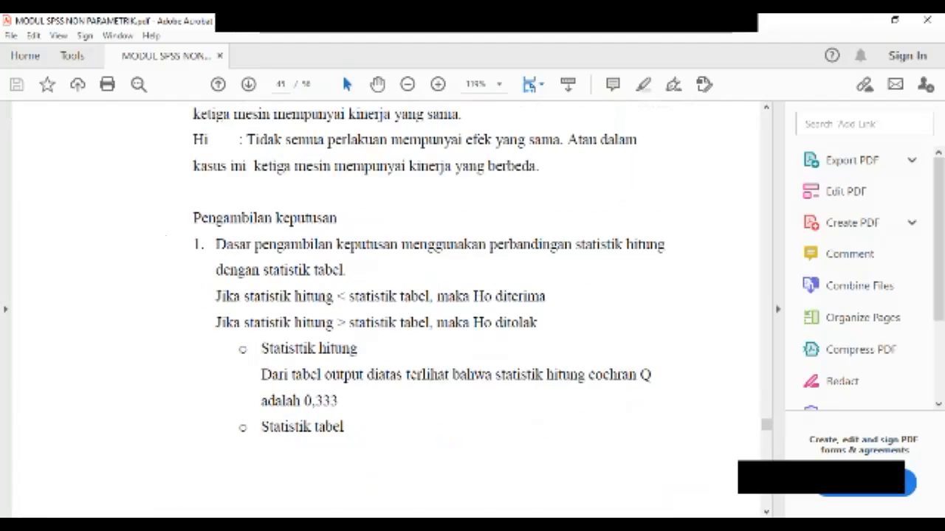
{"action": "scroll", "coordinate": [387, 310], "scroll_direction": "up", "scroll_amount": 5}
{"action": "scroll", "coordinate": [387, 310], "scroll_direction": "up", "scroll_amount": 3}
{"action": "scroll", "coordinate": [387, 310], "scroll_direction": "down", "scroll_amount": 3}
{"action": "scroll", "coordinate": [388, 310], "scroll_direction": "down", "scroll_amount": 3}
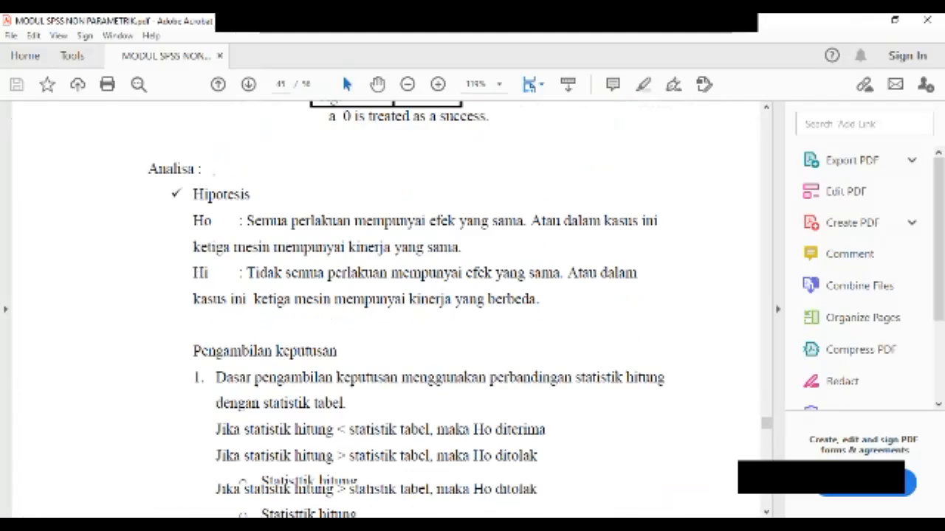
{"action": "scroll", "coordinate": [387, 310], "scroll_direction": "down", "scroll_amount": 10}
{"action": "scroll", "coordinate": [387, 310], "scroll_direction": "down", "scroll_amount": 2}
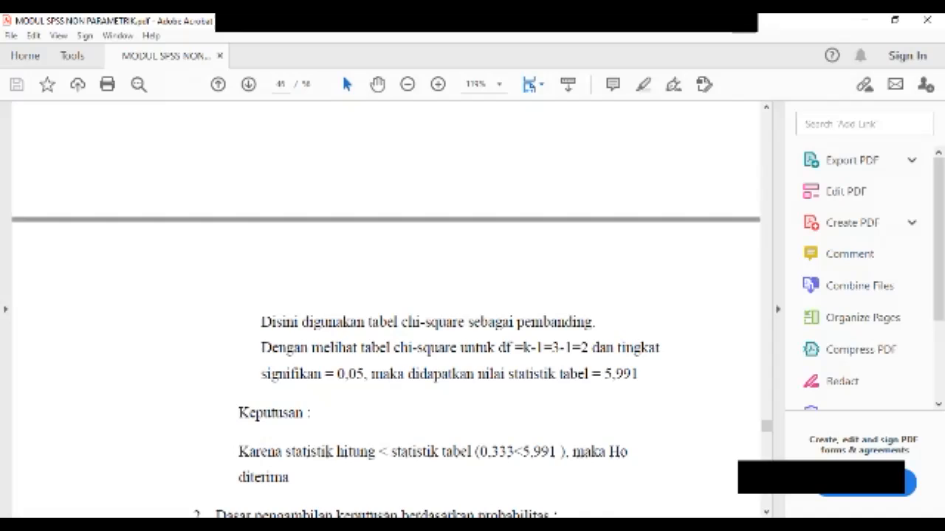
Go back to the Cochran Frequencies and Test Statistics tables and highlight the Asymp. Sig. value.
{"action": "scroll", "coordinate": [385, 310], "scroll_direction": "up", "scroll_amount": 5}
{"action": "scroll", "coordinate": [386, 310], "scroll_direction": "up", "scroll_amount": 3}
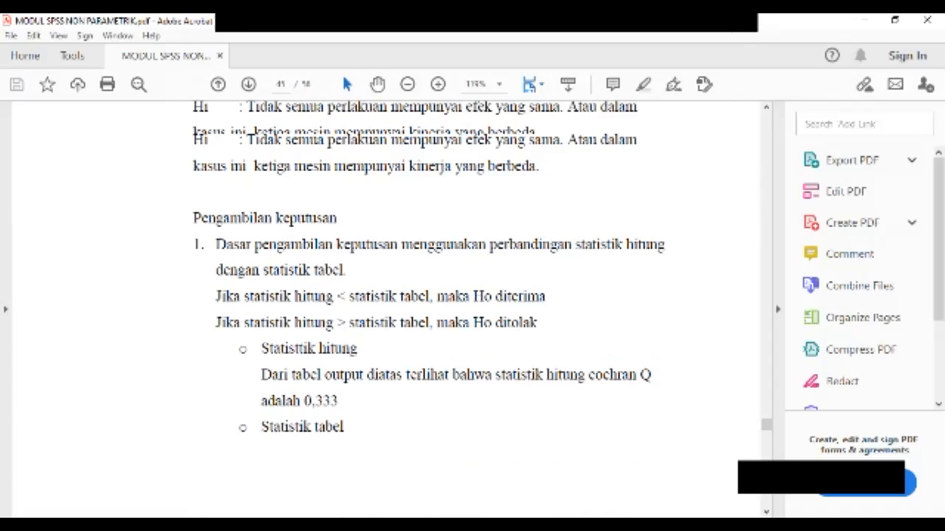
{"action": "scroll", "coordinate": [385, 310], "scroll_direction": "up", "scroll_amount": 7}
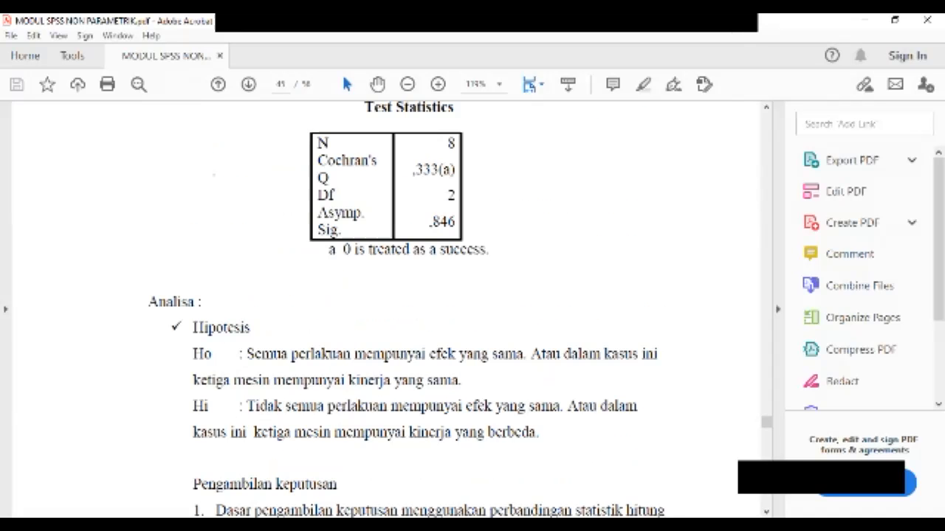
{"action": "scroll", "coordinate": [386, 310], "scroll_direction": "up", "scroll_amount": 3}
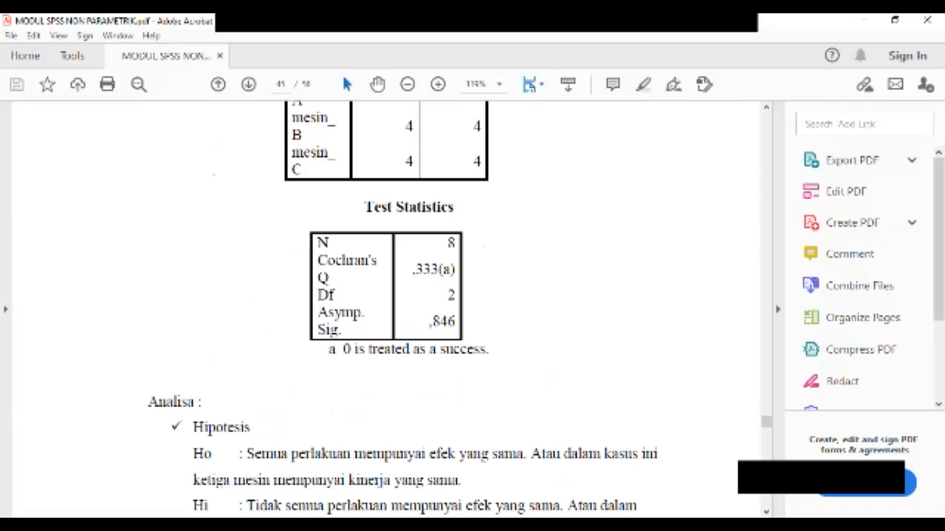
{"action": "scroll", "coordinate": [386, 310], "scroll_direction": "up", "scroll_amount": 3}
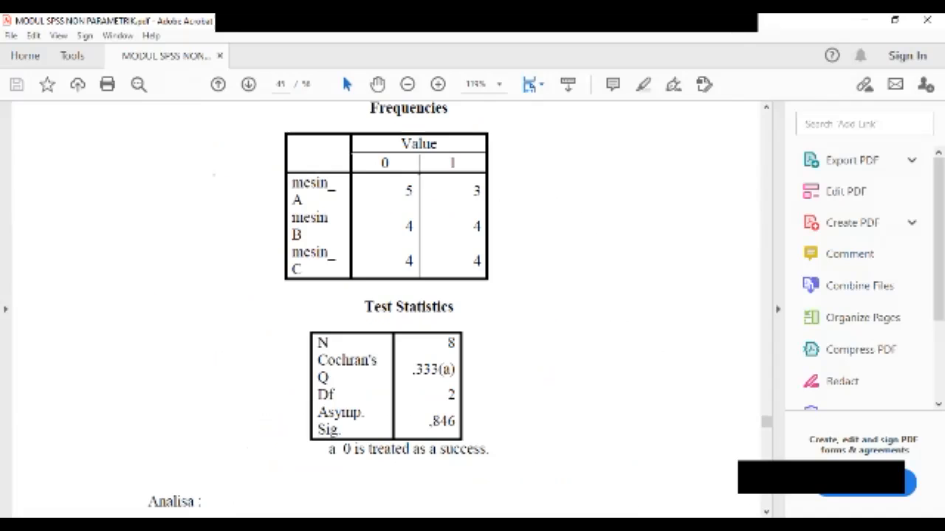
{"action": "scroll", "coordinate": [385, 310], "scroll_direction": "down", "scroll_amount": 2}
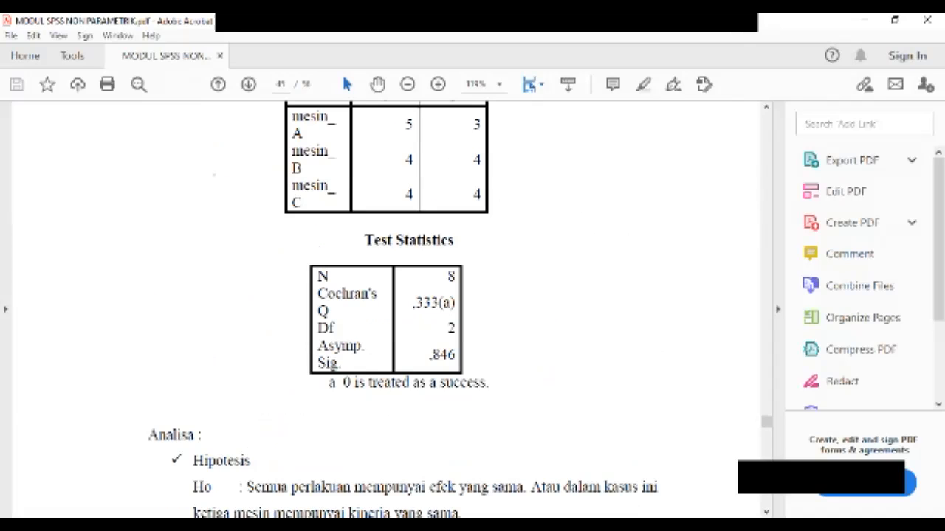
{"action": "scroll", "coordinate": [403, 310], "scroll_direction": "down", "scroll_amount": 1}
{"action": "mouse_move", "coordinate": [318, 330]}
{"action": "left_mouse_down"}
{"action": "mouse_move", "coordinate": [344, 349]}
{"action": "mouse_move", "coordinate": [479, 349]}
{"action": "mouse_move", "coordinate": [456, 322]}
{"action": "left_mouse_up"}
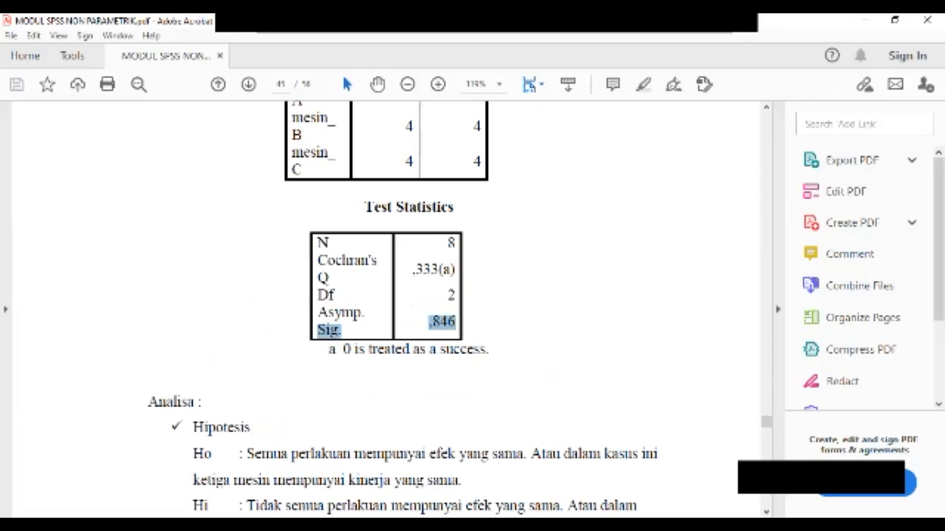
Find the conclusion after the probability-based decision and highlight its closing sentence about the three machines' performance.
{"action": "scroll", "coordinate": [386, 303], "scroll_direction": "down", "scroll_amount": 15}
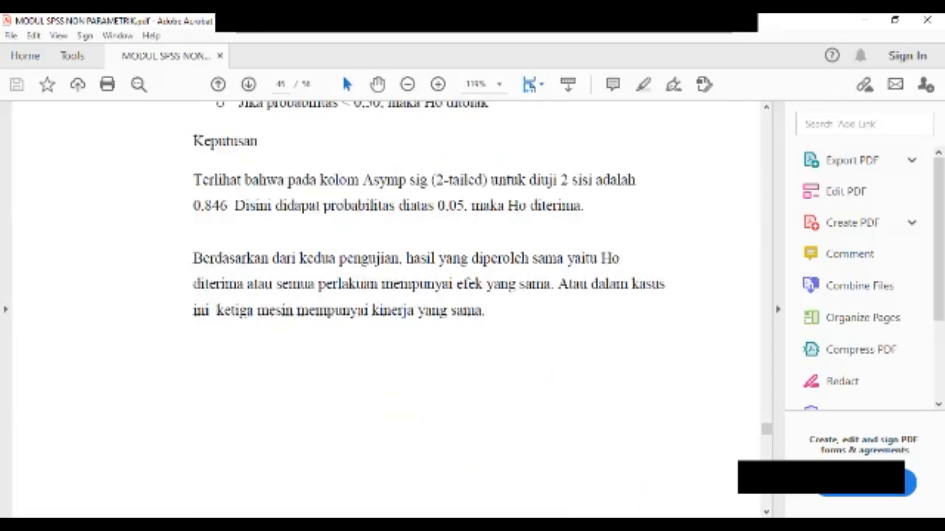
{"action": "scroll", "coordinate": [486, 278], "scroll_direction": "down", "scroll_amount": 1}
{"action": "mouse_move", "coordinate": [486, 278]}
{"action": "left_mouse_down"}
{"action": "mouse_move", "coordinate": [569, 251]}
{"action": "mouse_move", "coordinate": [558, 251]}
{"action": "left_mouse_up"}
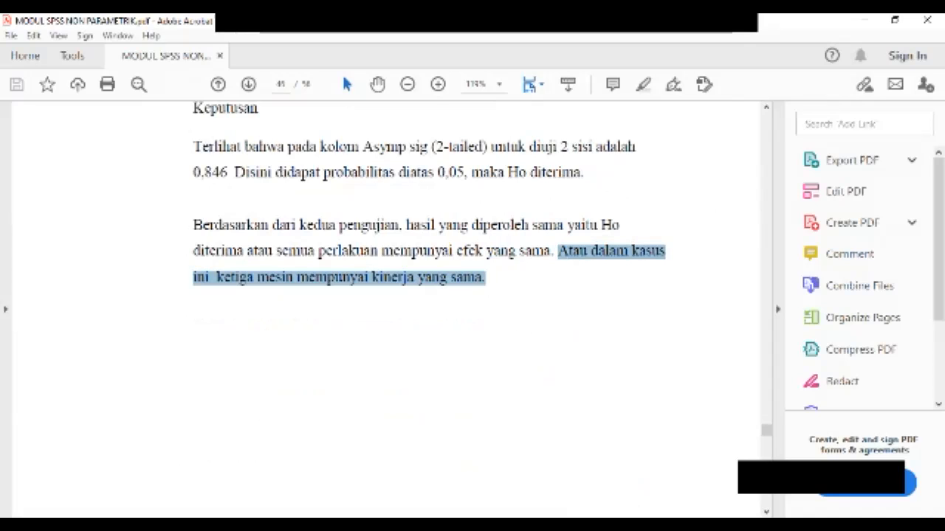
Examine the opening of BAB VI on three or more independent samples, including the Kruskal Wallis example problem in section 6.1.1.
{"action": "scroll", "coordinate": [386, 310], "scroll_direction": "down", "scroll_amount": 3}
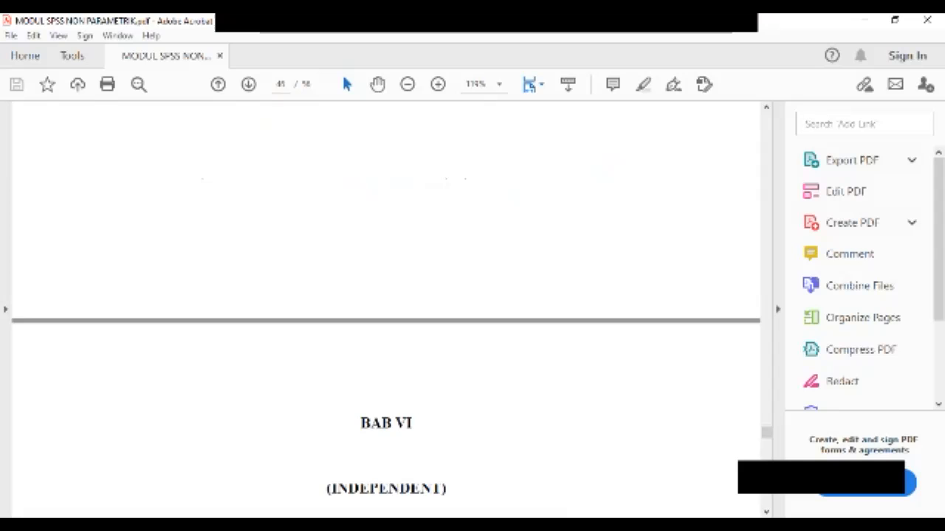
{"action": "scroll", "coordinate": [386, 310], "scroll_direction": "down", "scroll_amount": 4}
{"action": "scroll", "coordinate": [386, 310], "scroll_direction": "up", "scroll_amount": 2}
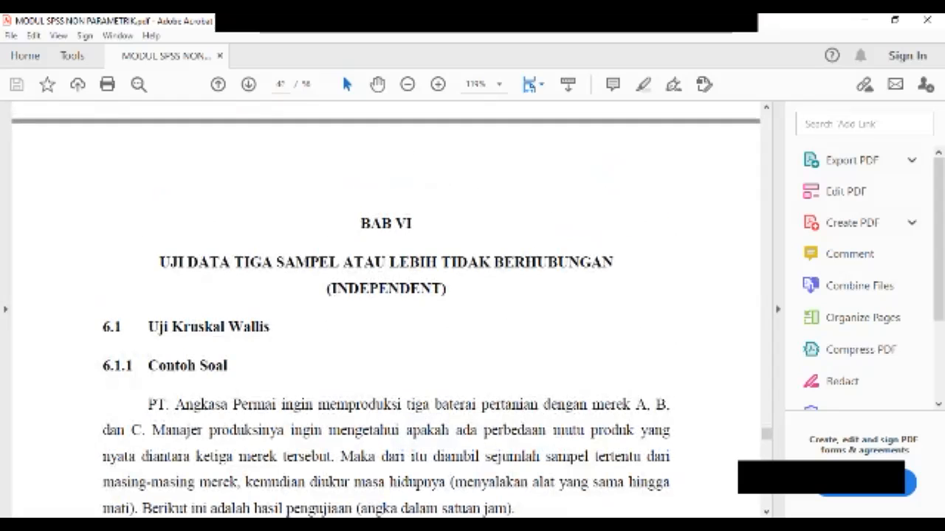
{"action": "scroll", "coordinate": [386, 310], "scroll_direction": "down", "scroll_amount": 1}
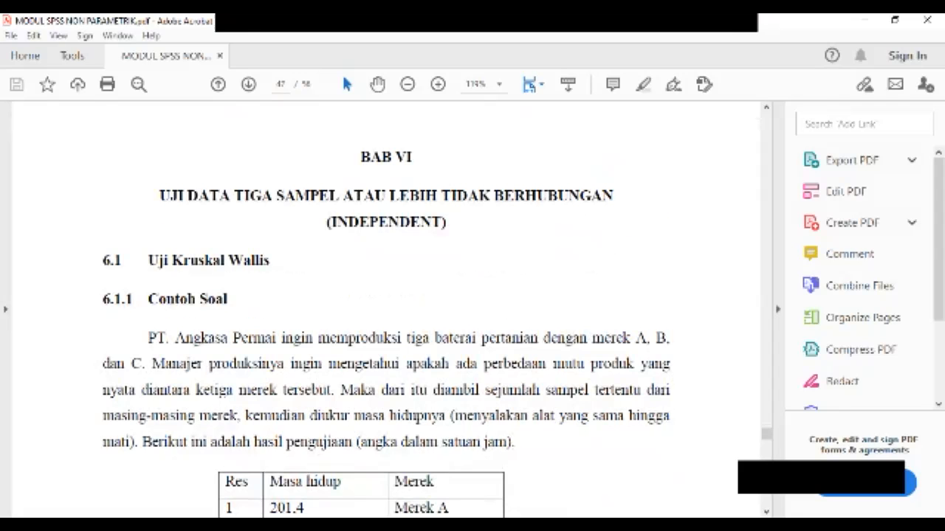
{"action": "scroll", "coordinate": [386, 310], "scroll_direction": "up", "scroll_amount": 1}
{"action": "scroll", "coordinate": [386, 310], "scroll_direction": "up", "scroll_amount": 1}
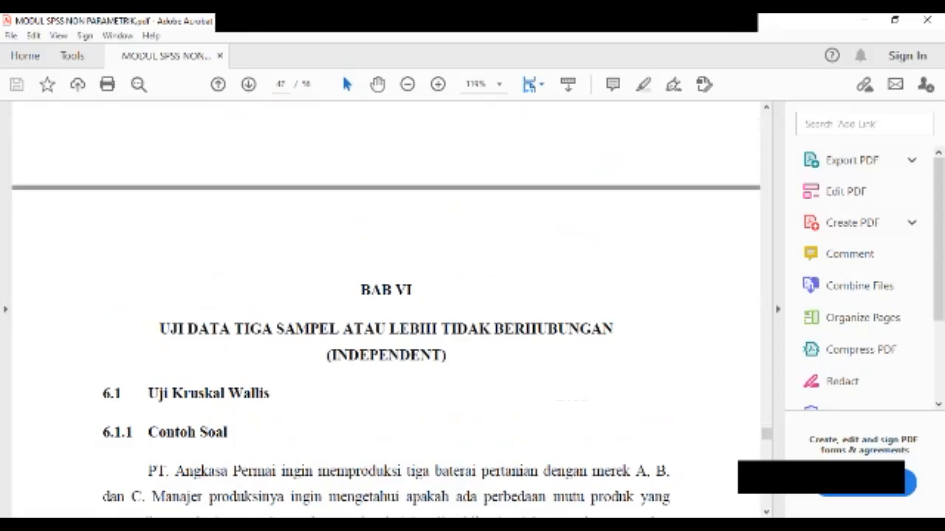